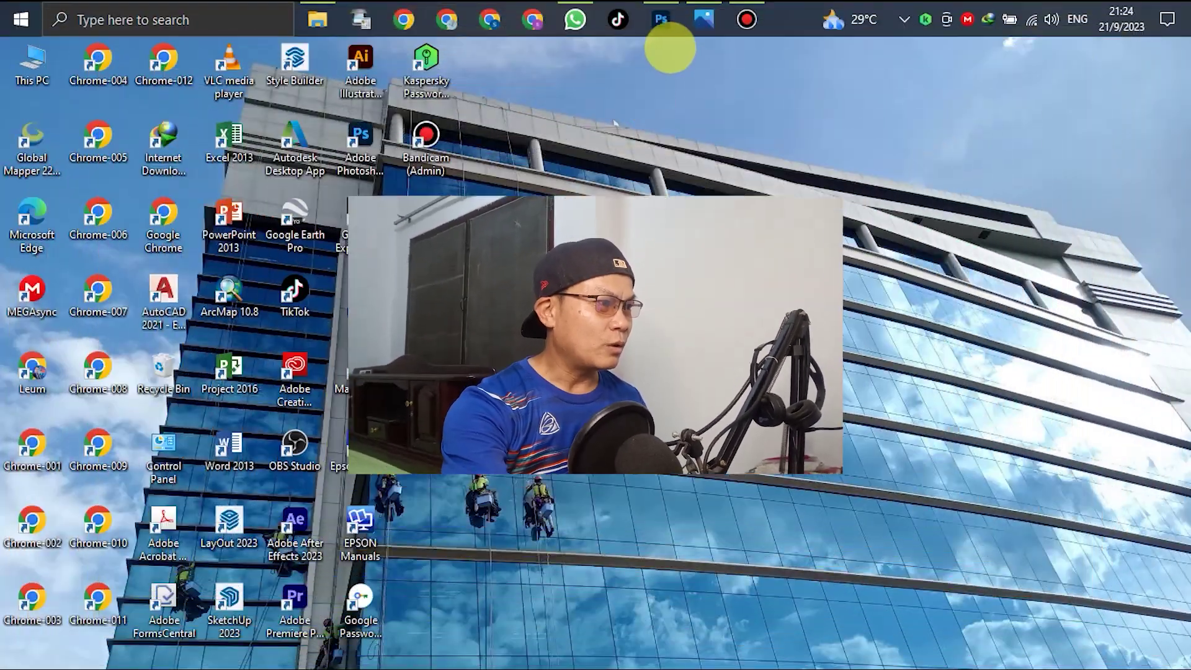
Switch to Photoshop and create a new 1366 x 768 px document at 72 ppi with a white background
left_click(662, 19)
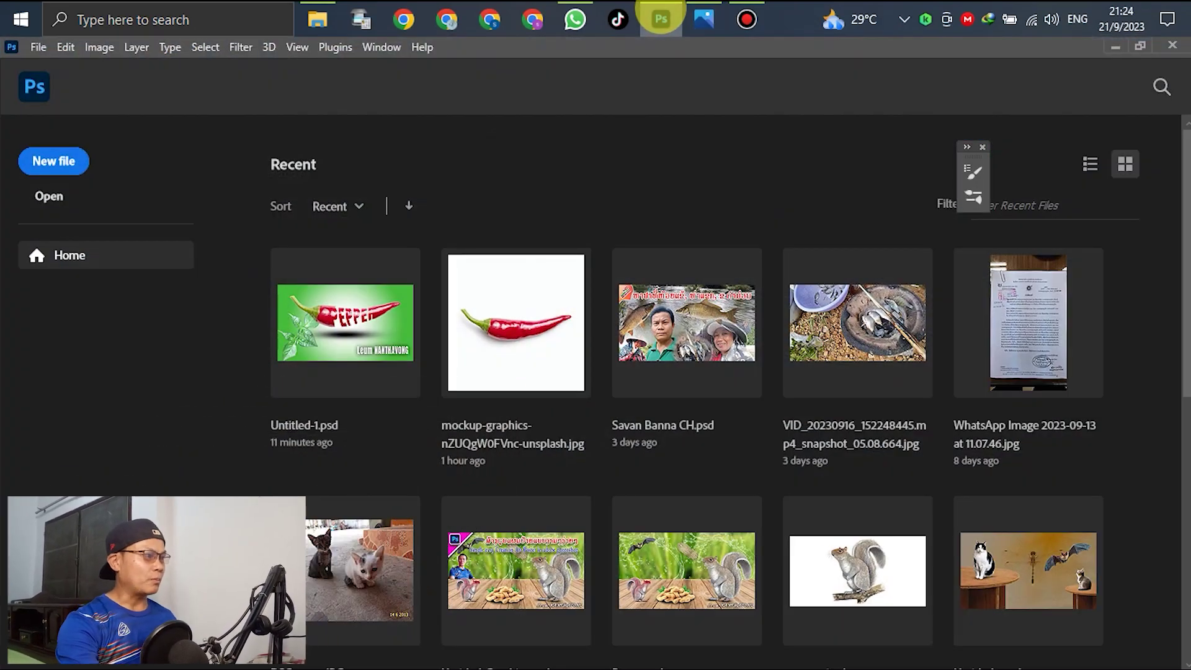
left_click(53, 162)
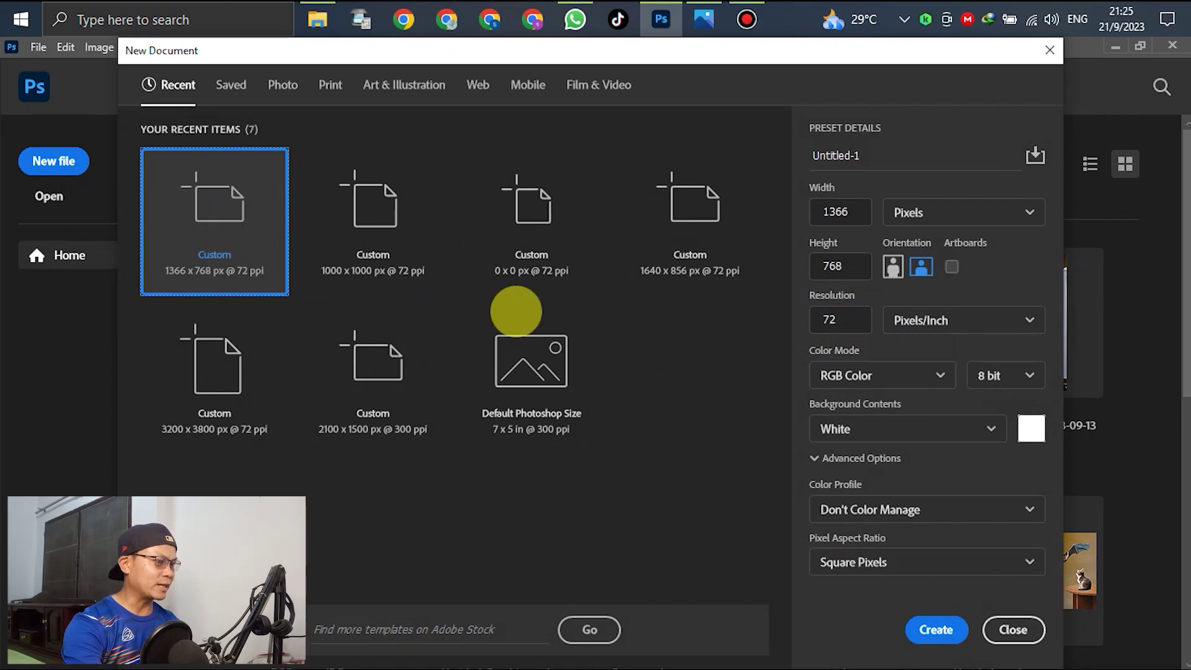
left_click(934, 630)
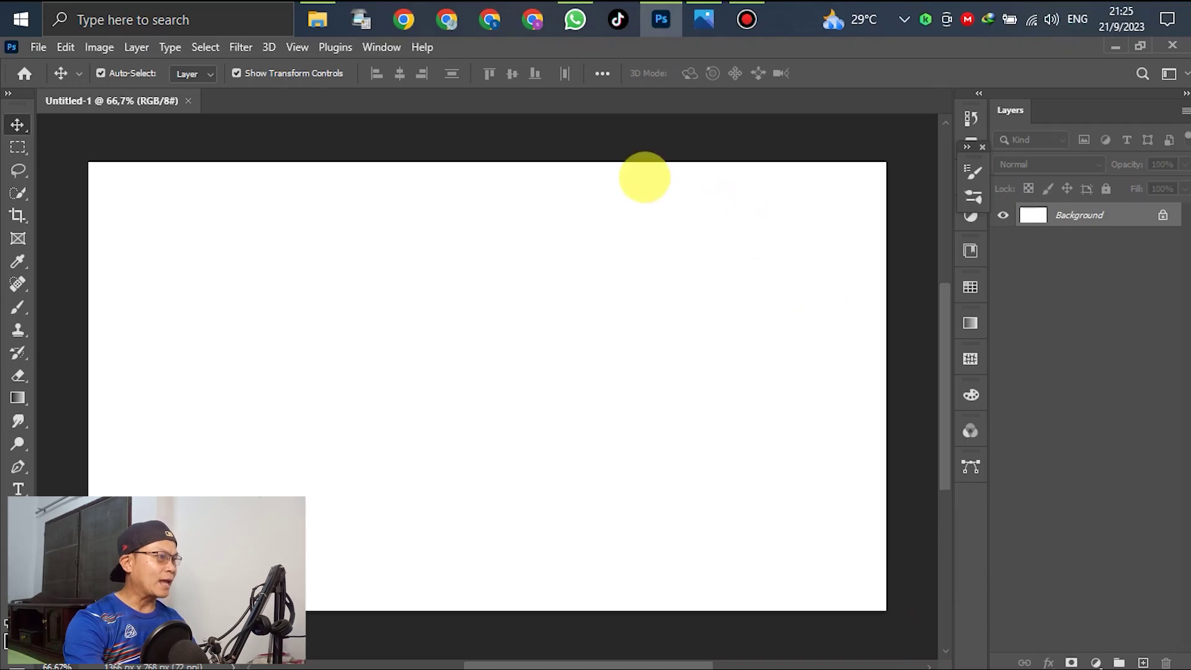
Place the mockup-graphics chilli image from the OBS Studio Data folder on the canvas and enlarge it to 1366 px wide
left_click(319, 19)
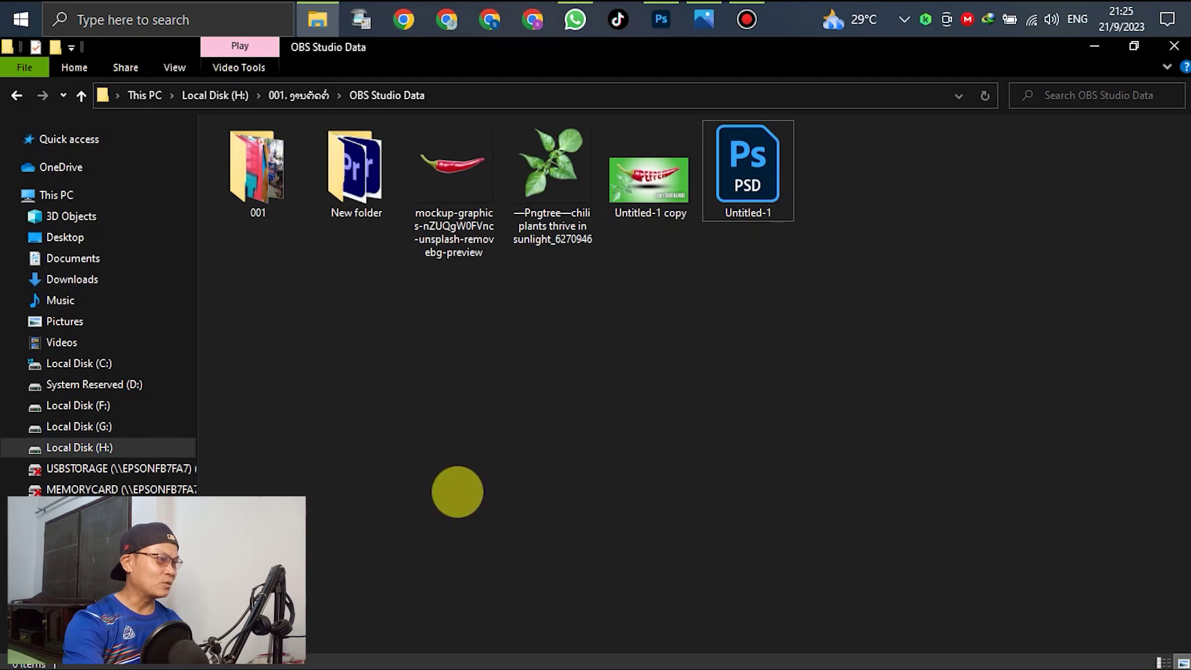
left_click_drag(454, 155, 490, 372)
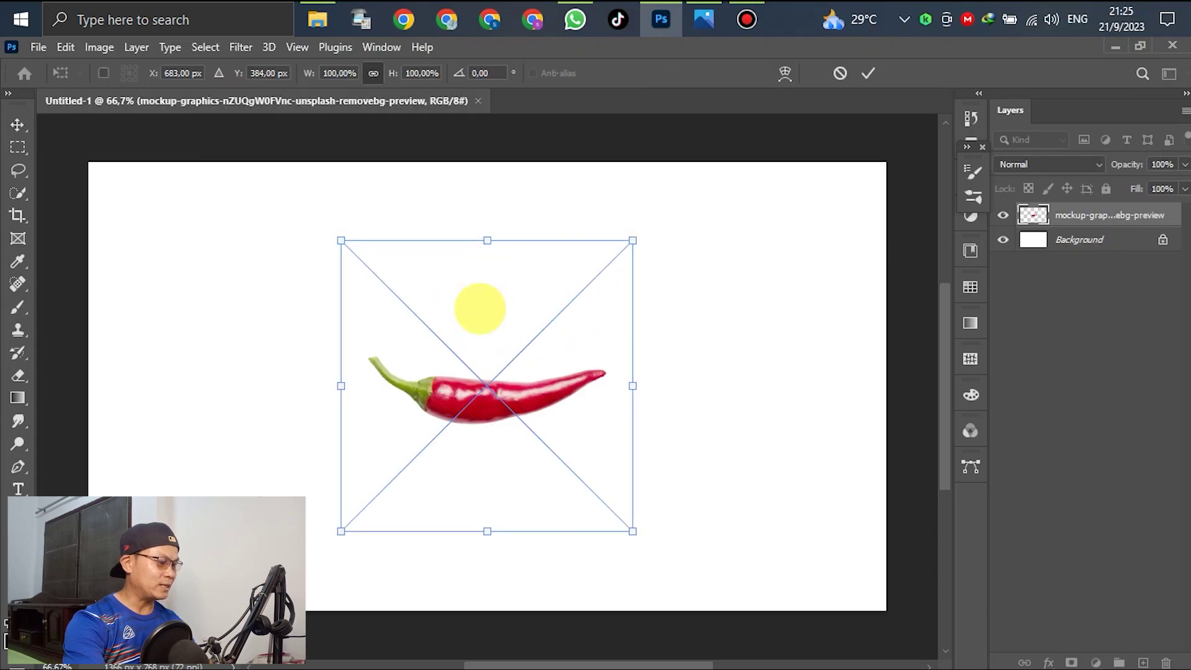
scroll(486, 346, "down", 3)
left_click_drag(484, 271, 488, 201)
left_click_drag(487, 488, 486, 583)
left_click_drag(678, 392, 787, 392)
left_click_drag(296, 392, 187, 392)
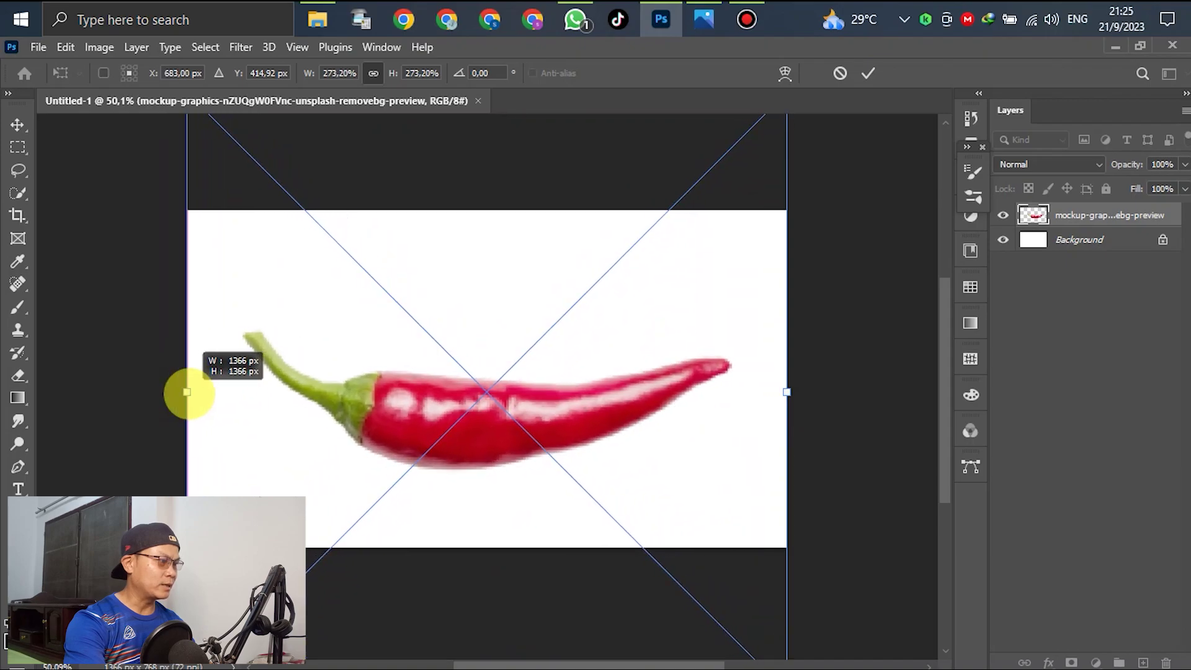
Move the chilli up to about Y 314 px, fit its frame to the canvas width at 273.20%, and commit the placement
scroll(608, 440, "down", 1)
left_click_drag(518, 629, 532, 610)
left_click_drag(496, 420, 498, 402)
left_click_drag(301, 373, 287, 372)
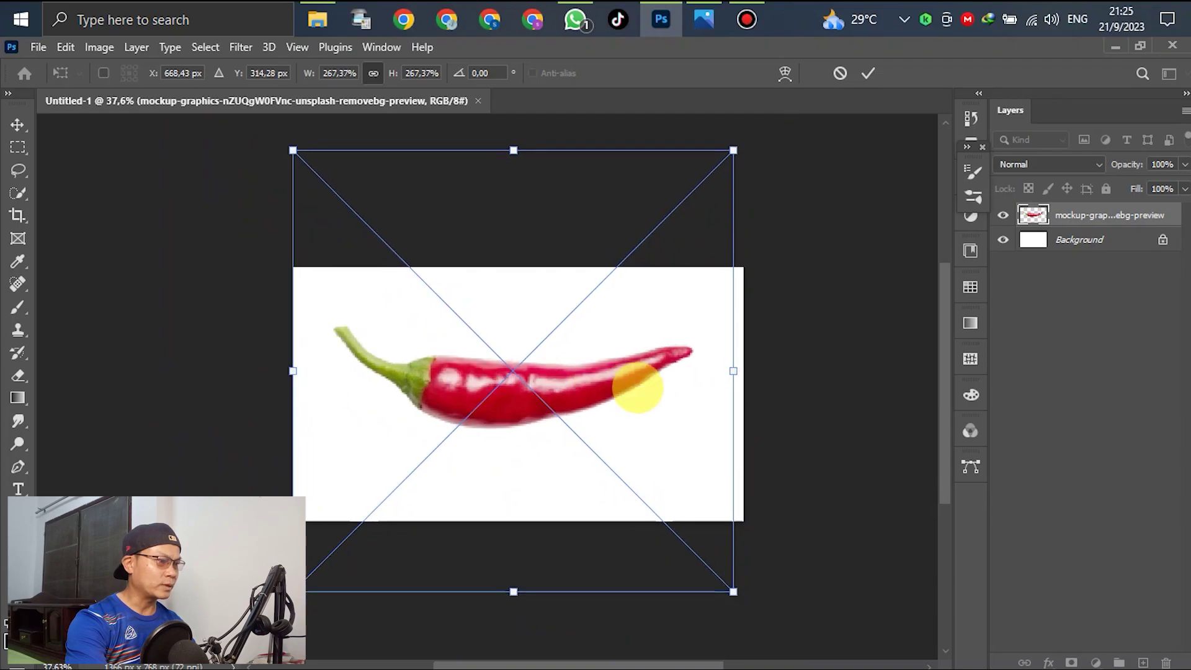
left_click_drag(733, 371, 756, 372)
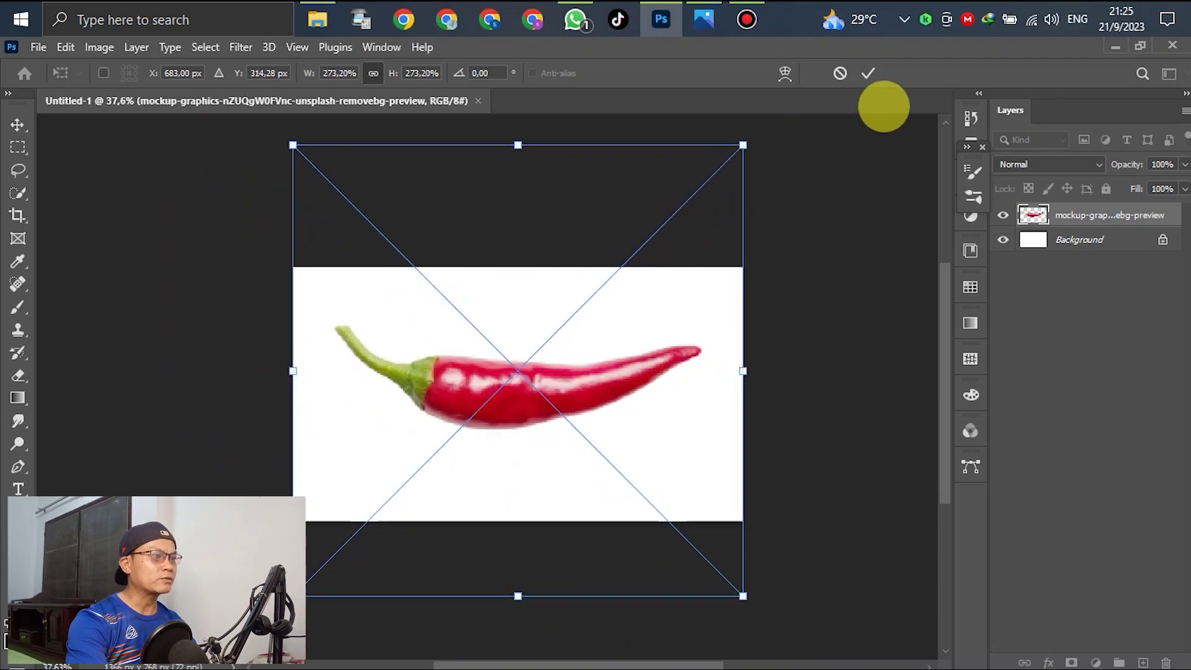
left_click(868, 73)
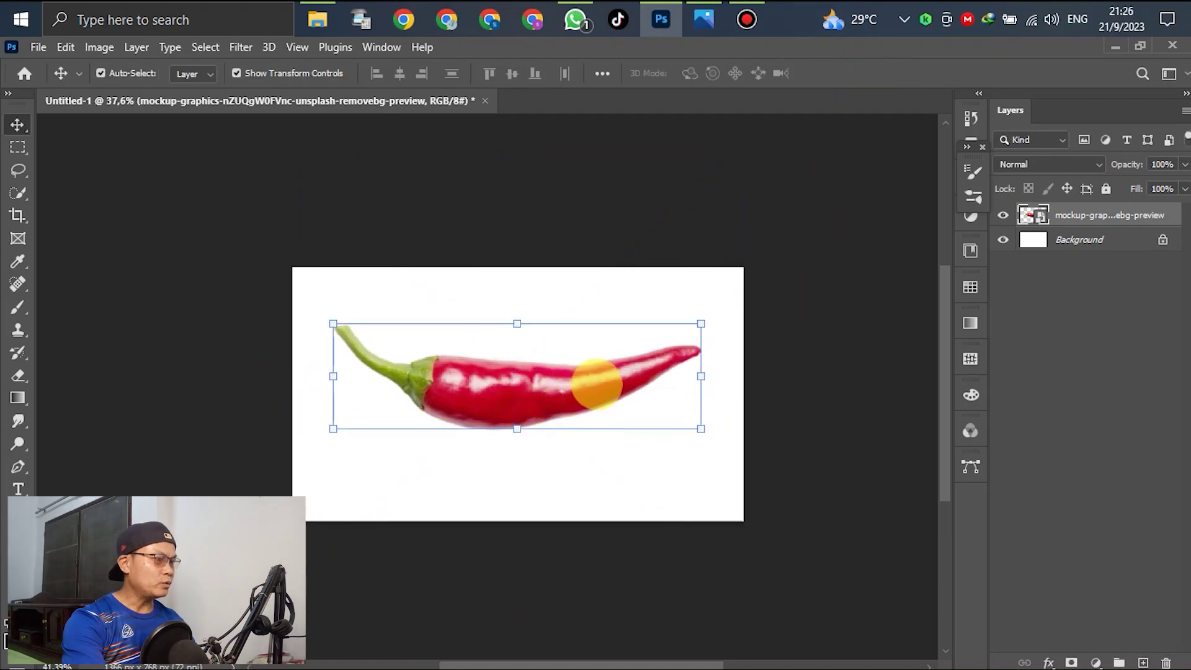
Add a Gradient fill layer directly above the Background layer
scroll(597, 384, "up", 4)
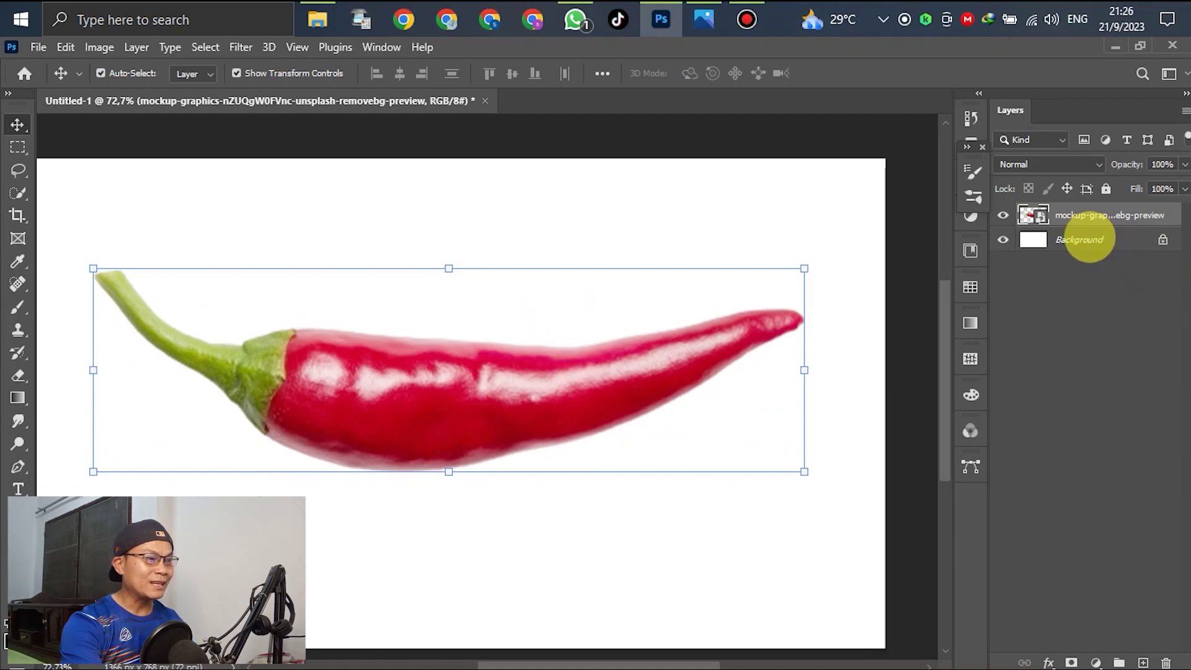
left_click(1082, 240)
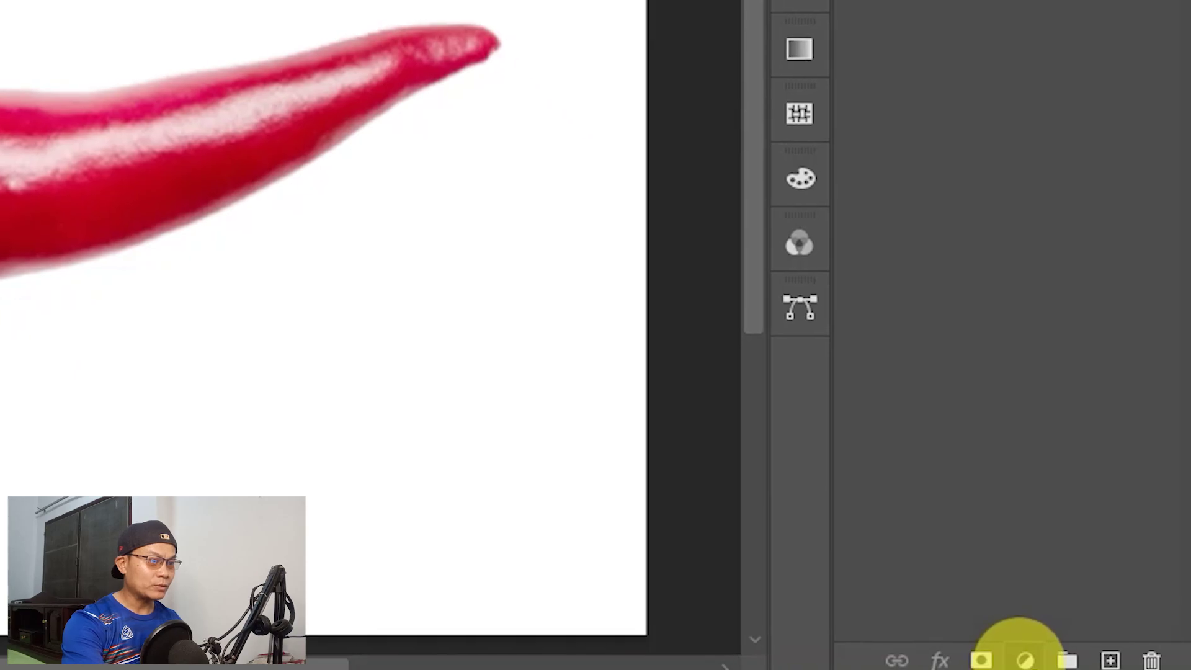
left_click(1025, 660)
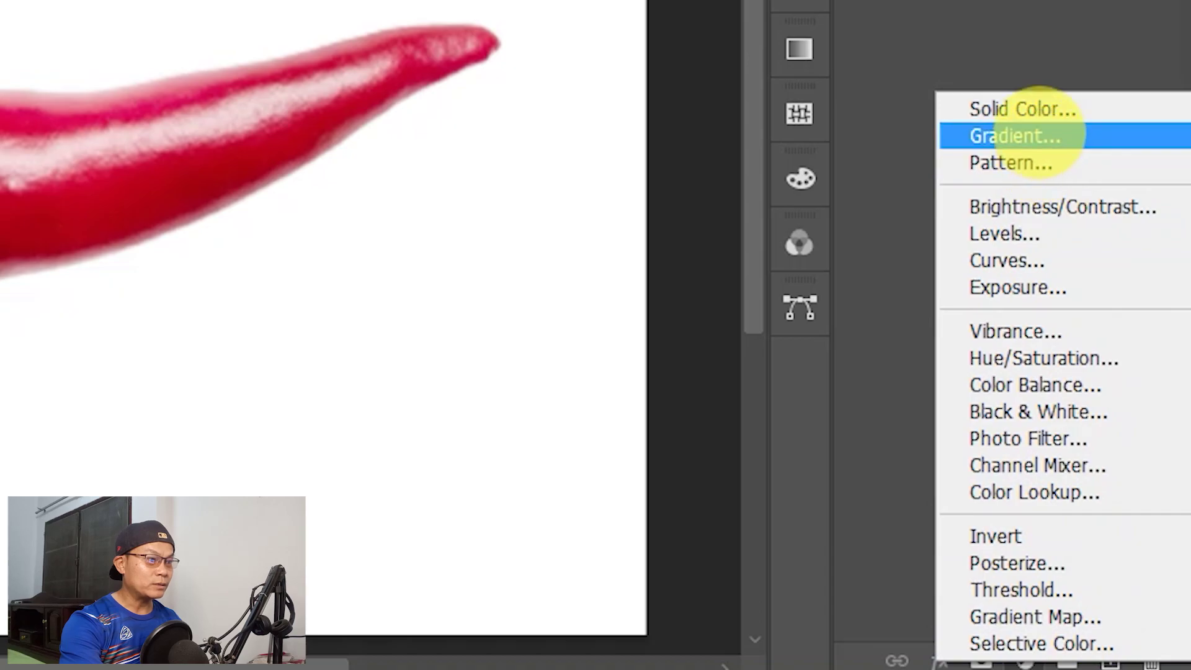
left_click(1021, 135)
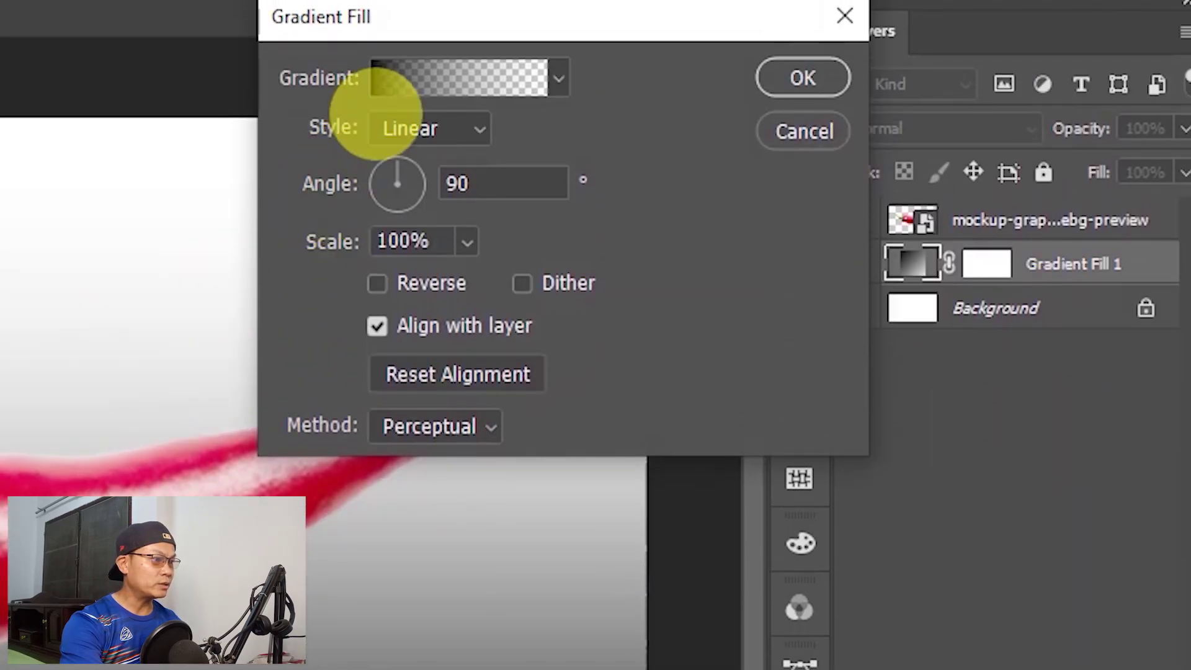
Set the gradient's starting colour stop to light green 7cd857 and accept the edited gradient
left_click(420, 75)
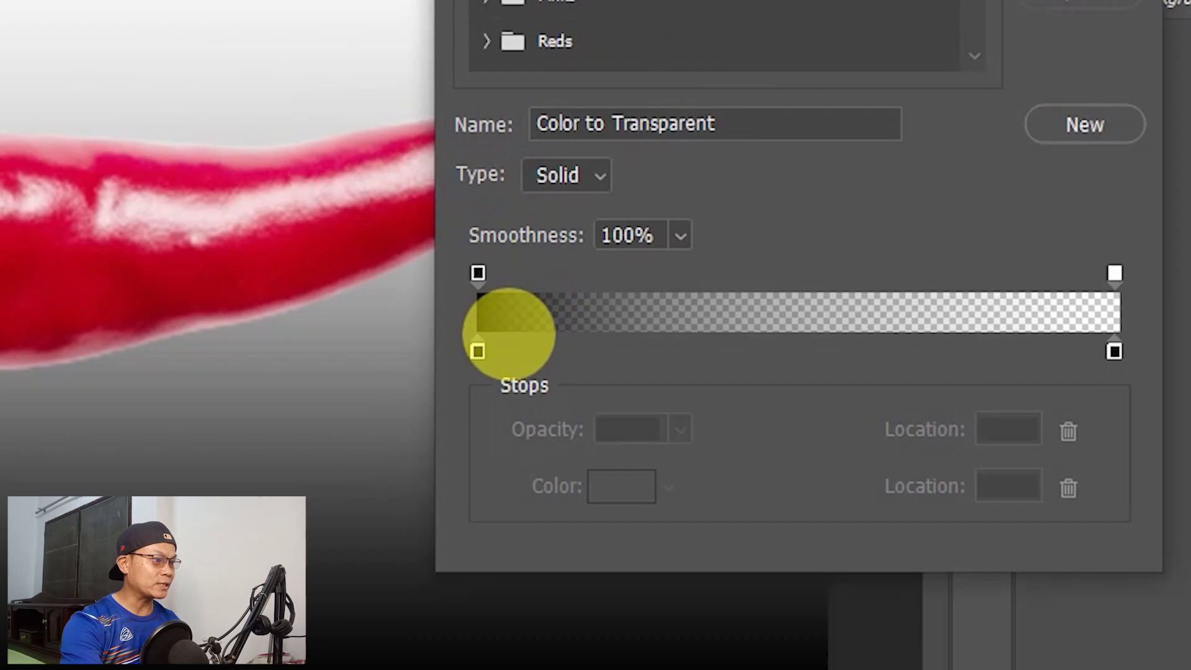
left_click(476, 352)
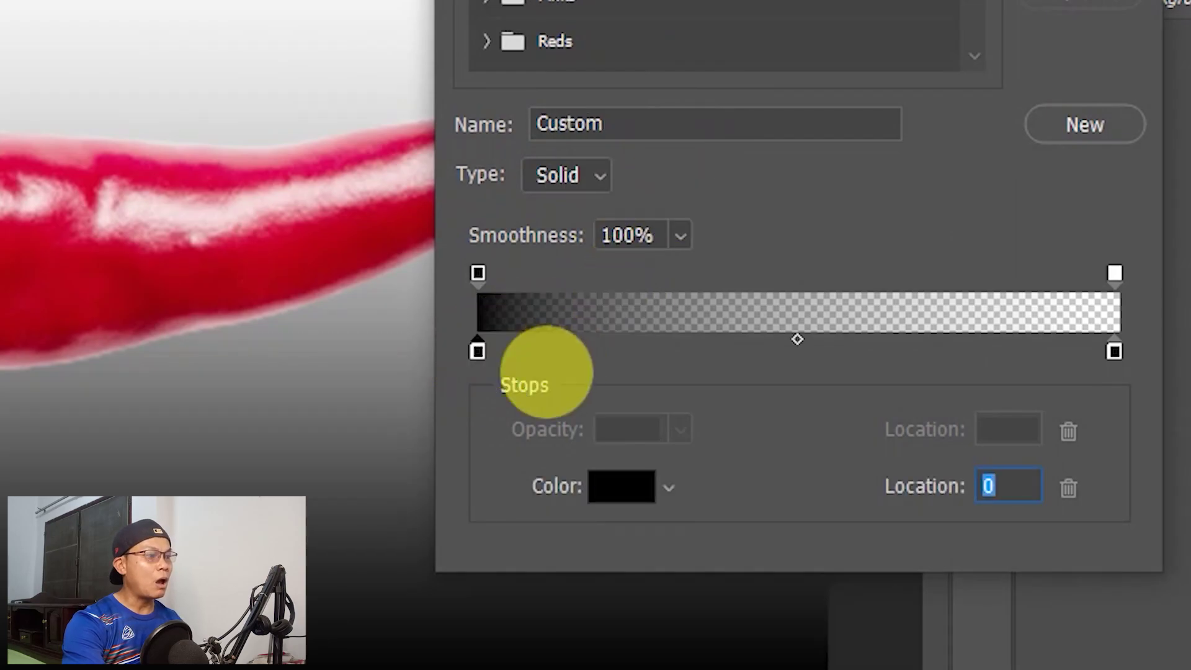
left_click(605, 497)
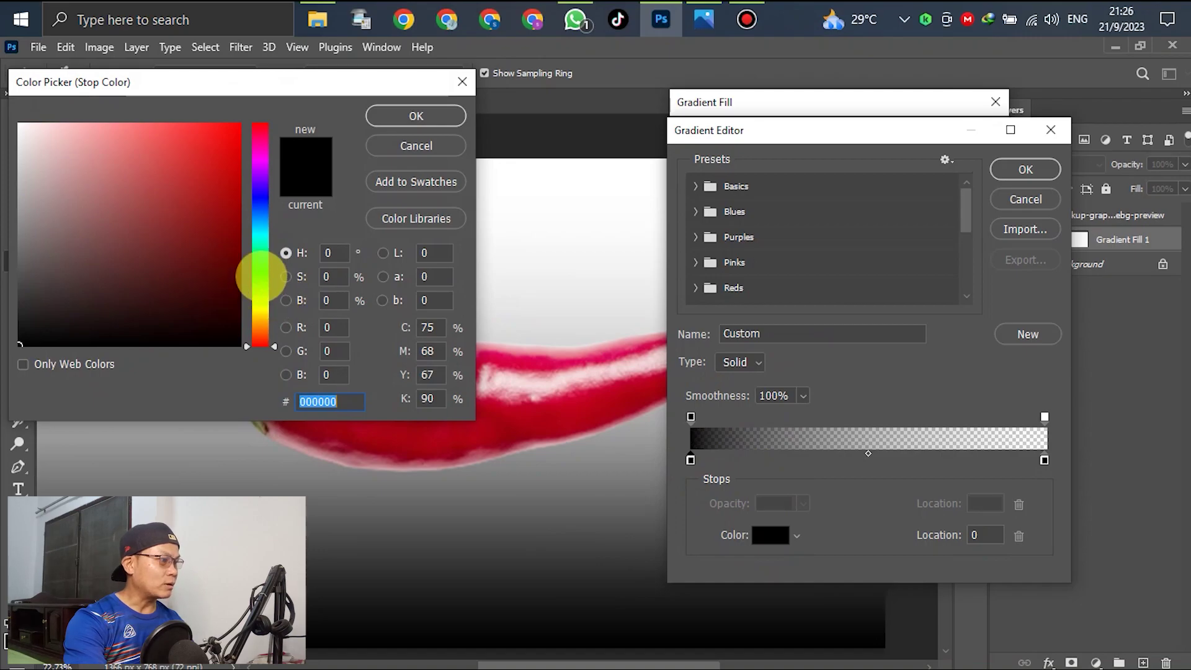
left_click(260, 281)
left_click(153, 218)
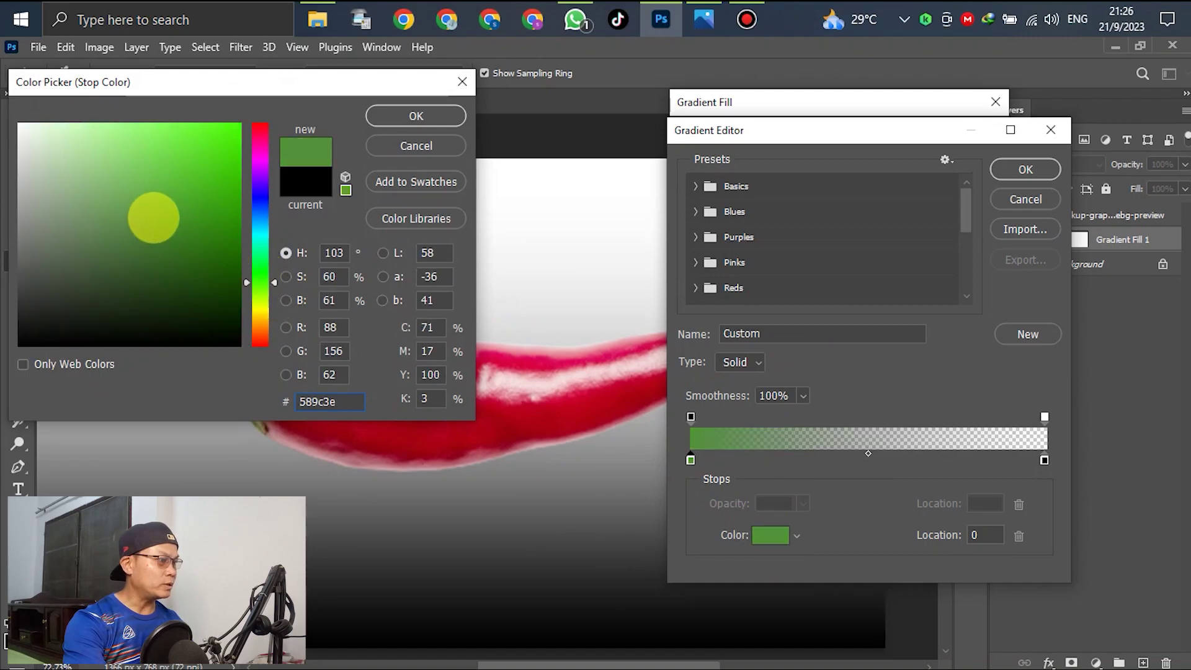
left_click(193, 144)
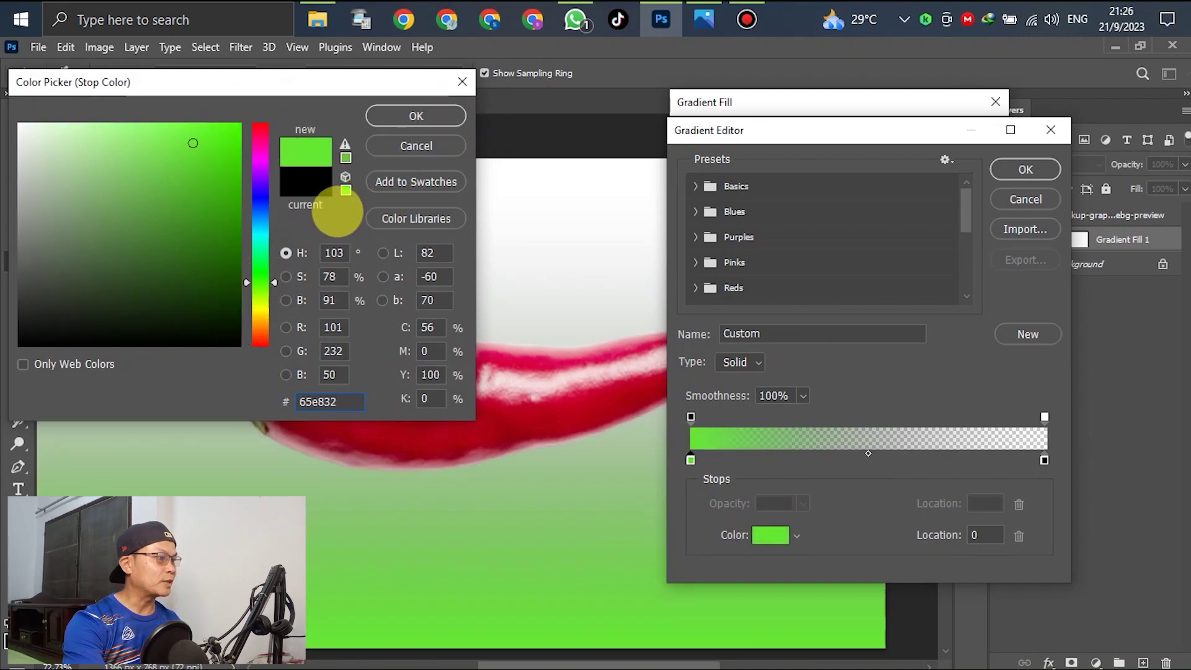
left_click(153, 238)
left_click(150, 157)
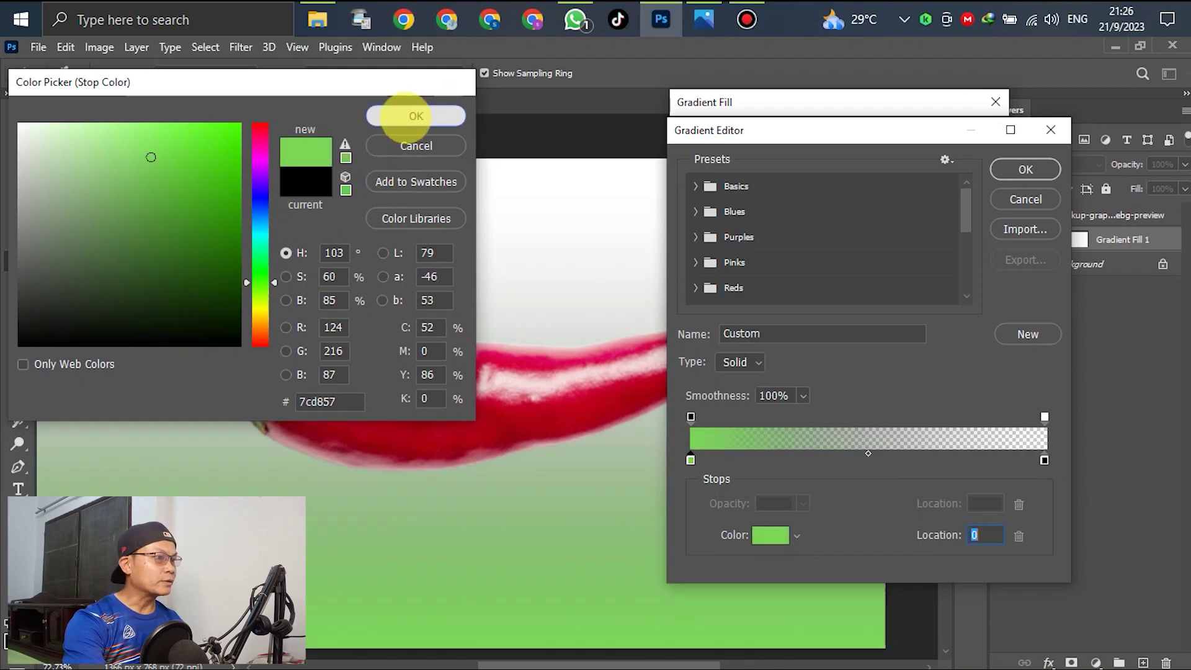
left_click(416, 116)
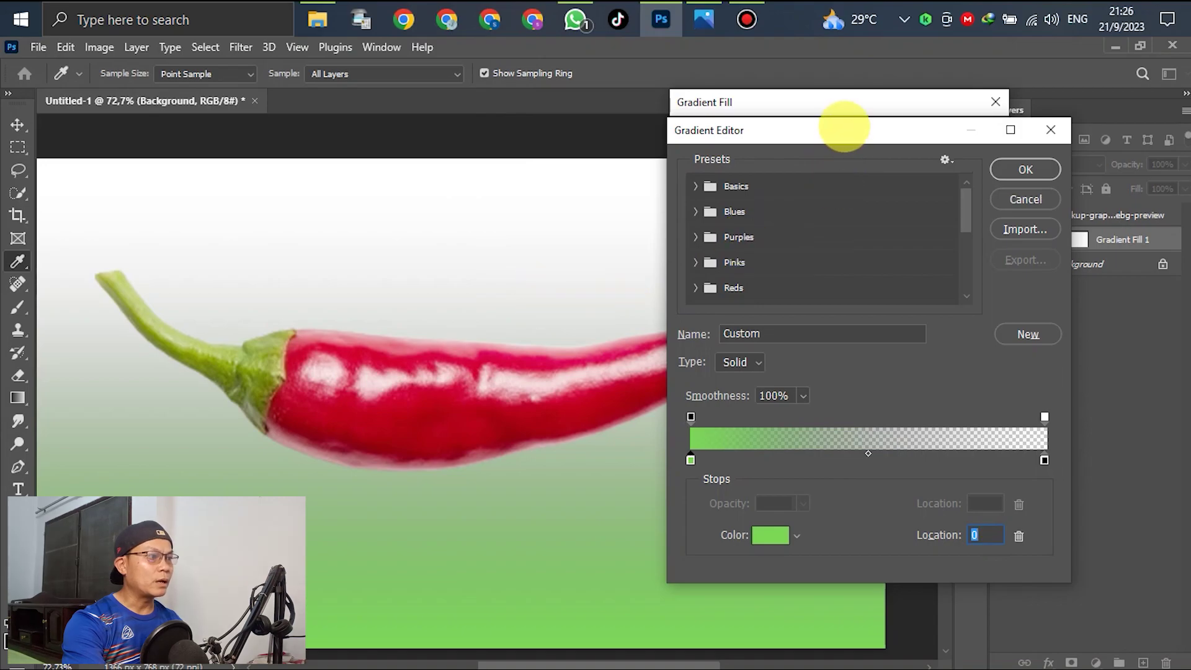
left_click_drag(843, 127, 887, 115)
left_click(1065, 155)
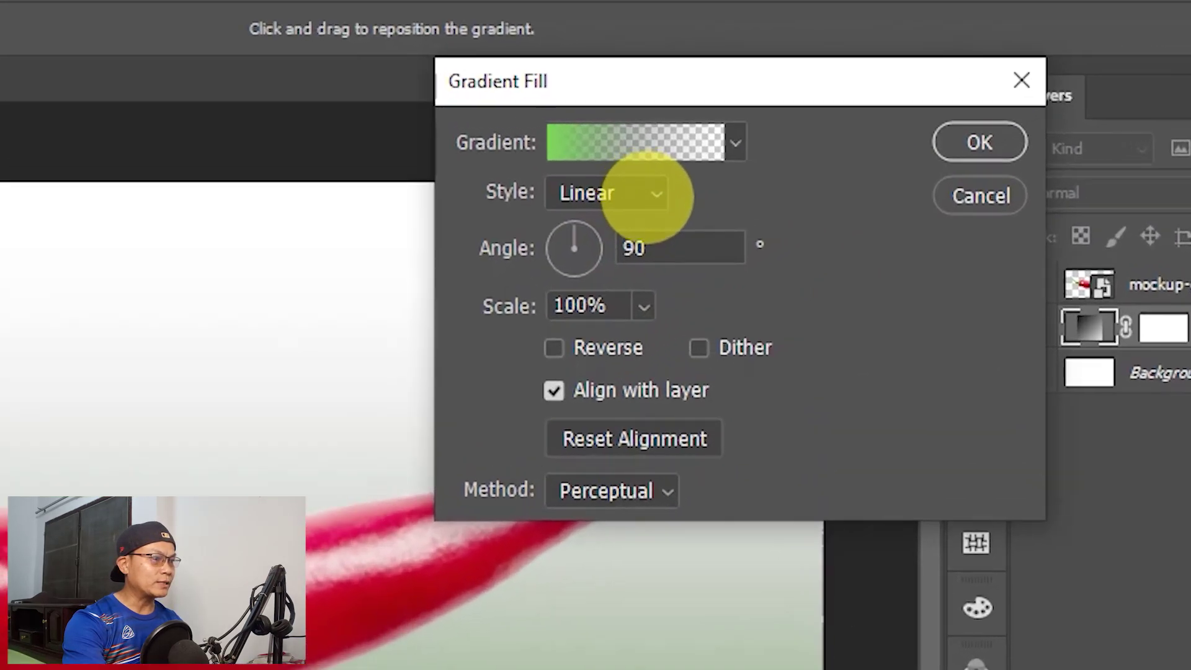
Make the gradient fill Radial and reversed, with its scale set to 119%
left_click(787, 164)
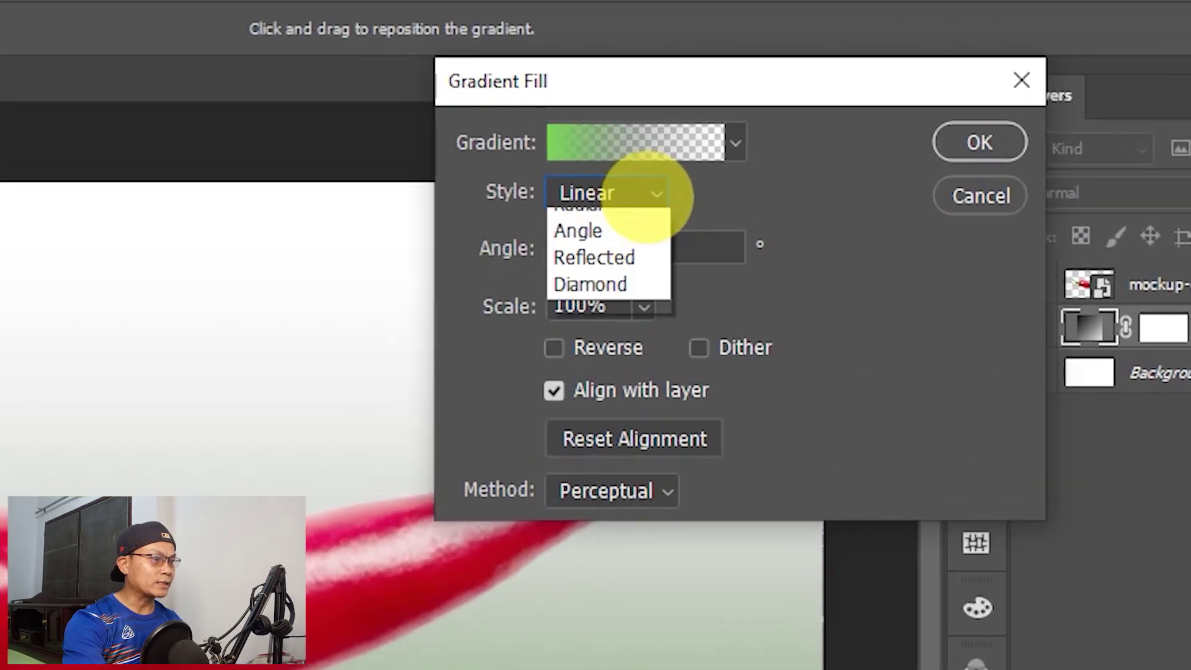
left_click(625, 247)
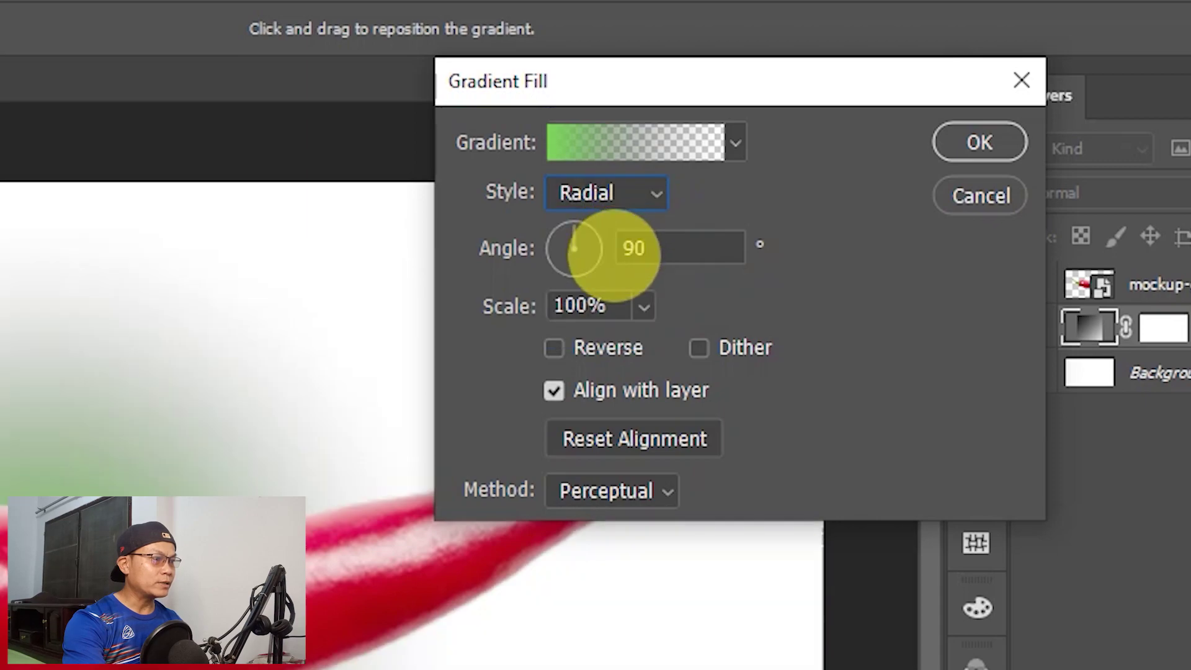
left_click(554, 348)
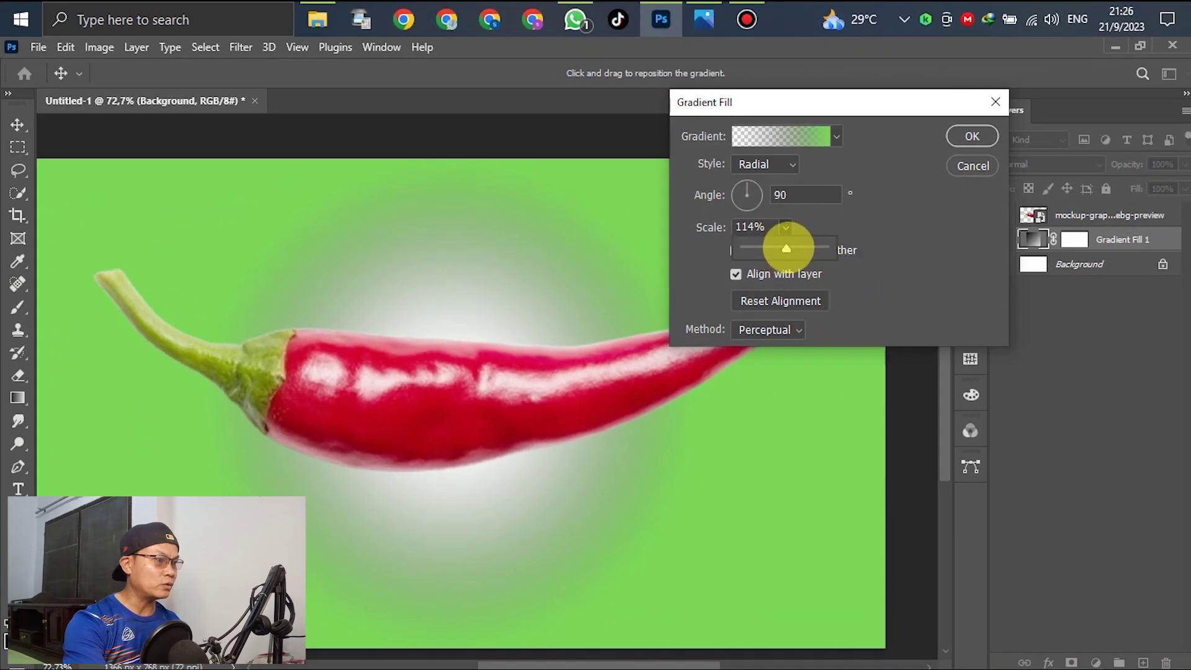
left_click_drag(797, 247, 797, 247)
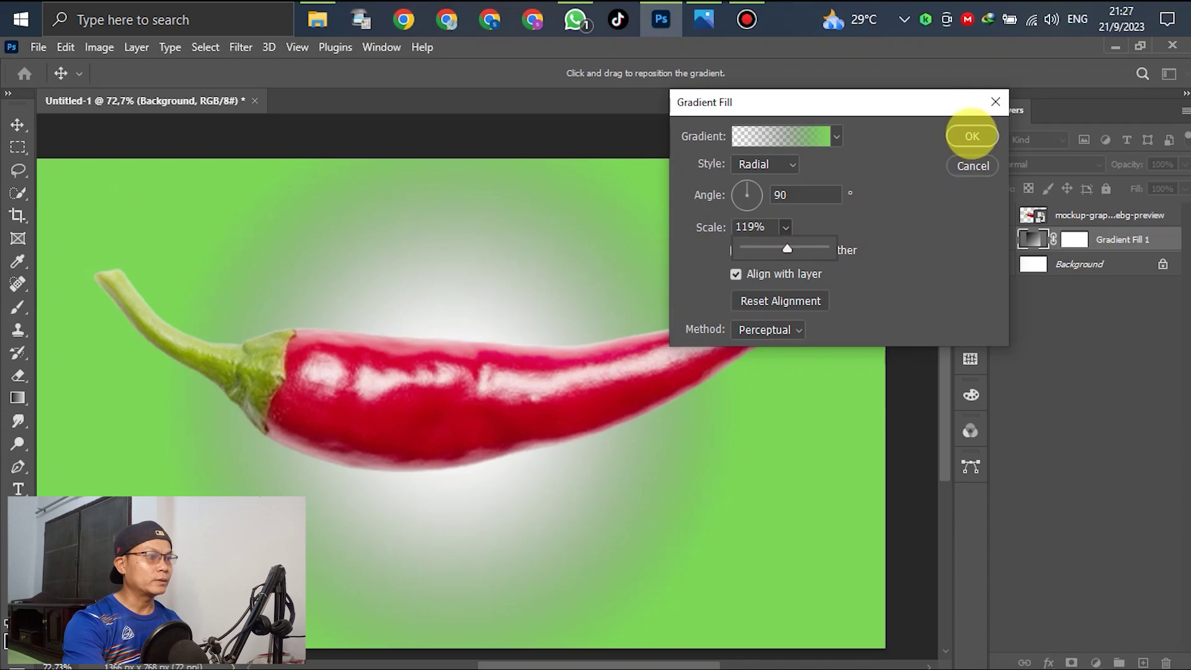
left_click(760, 132)
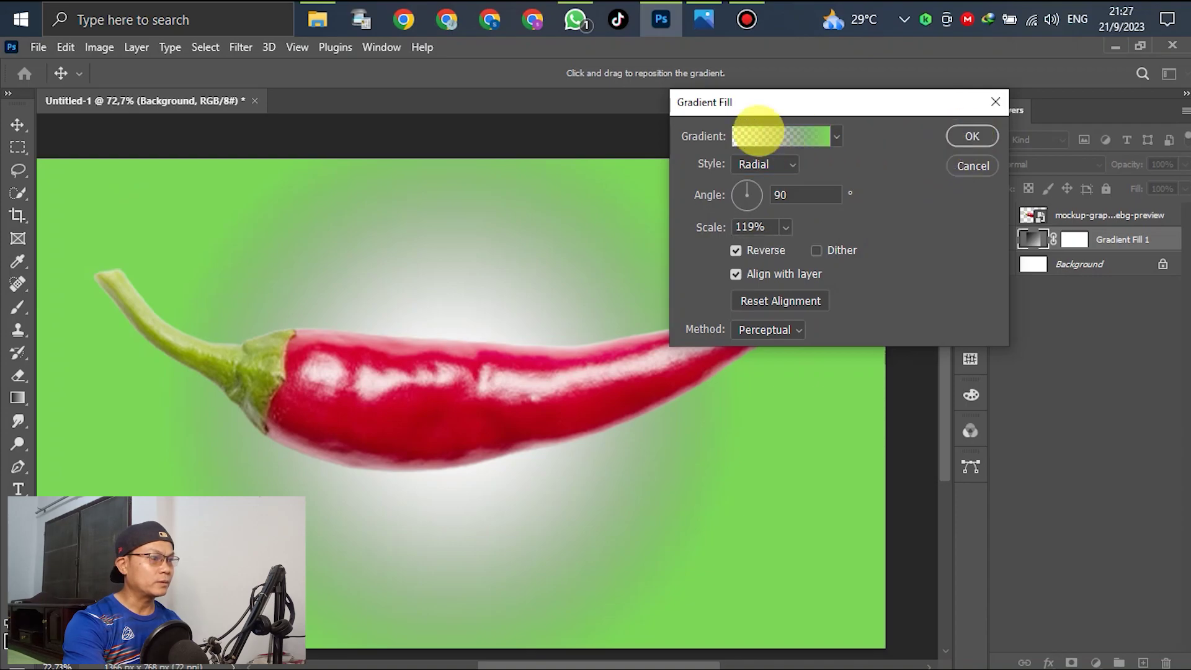
left_click(816, 198)
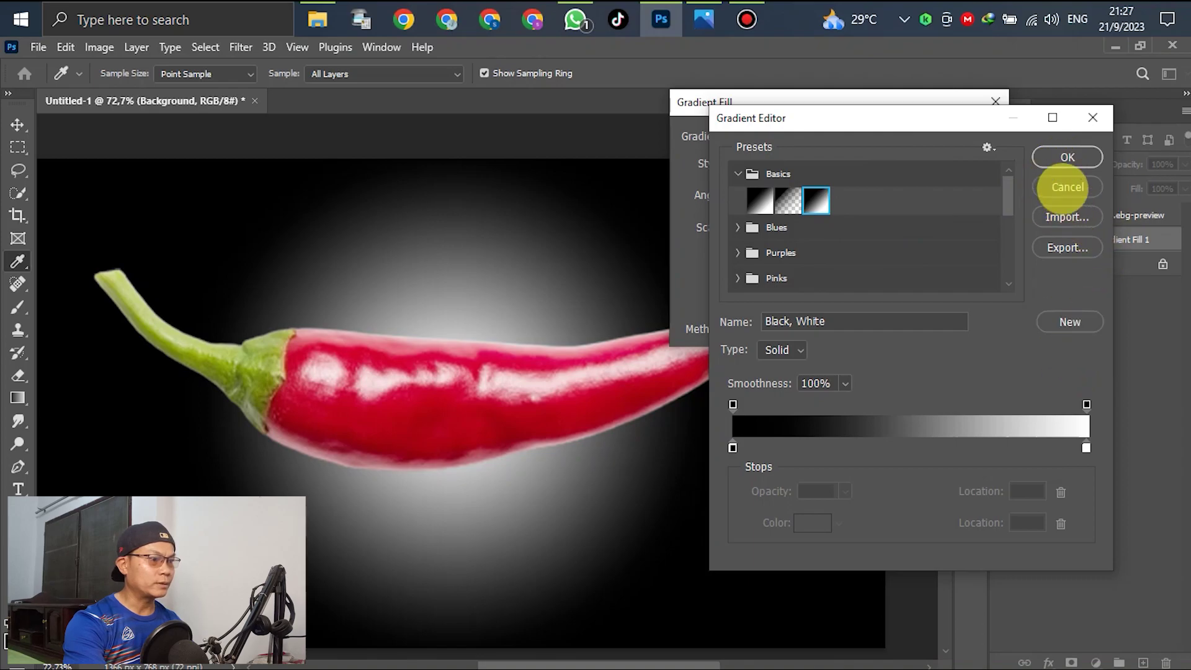
left_click(1066, 186)
Apply the gradient fill settings and leave all layers deselected
left_click(971, 135)
scroll(831, 385, "down", 3)
scroll(731, 372, "up", 2)
mouse_move(590, 397)
left_mouse_down()
mouse_move(582, 379)
mouse_move(589, 406)
mouse_move(593, 391)
left_mouse_up()
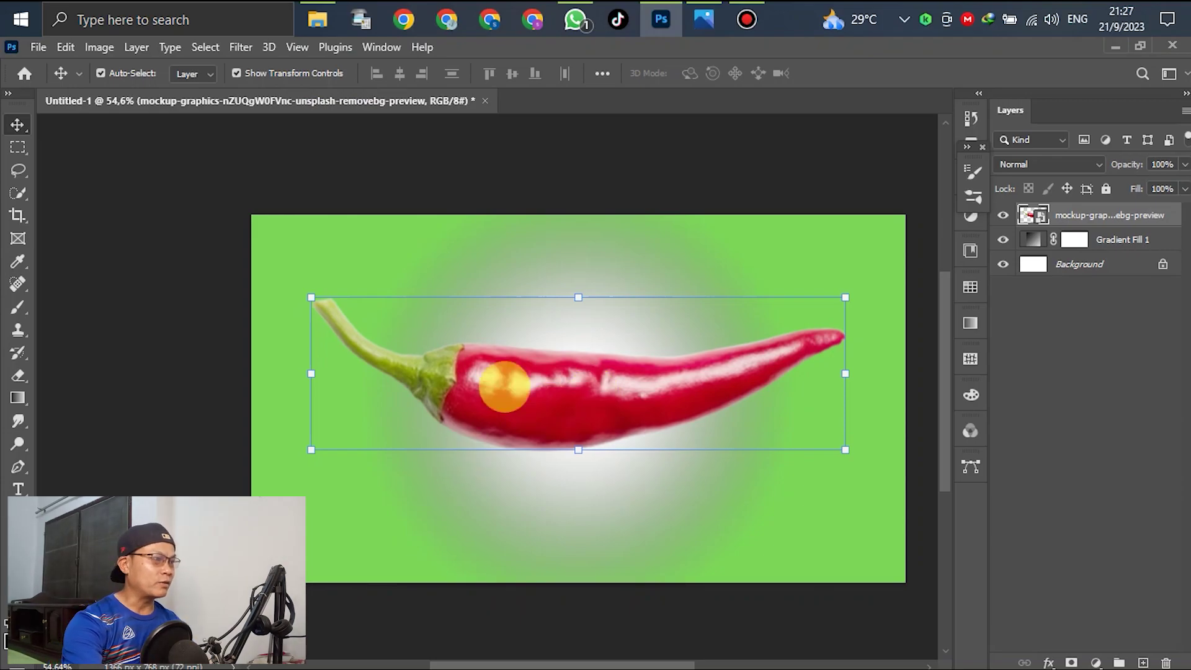
left_click(639, 189)
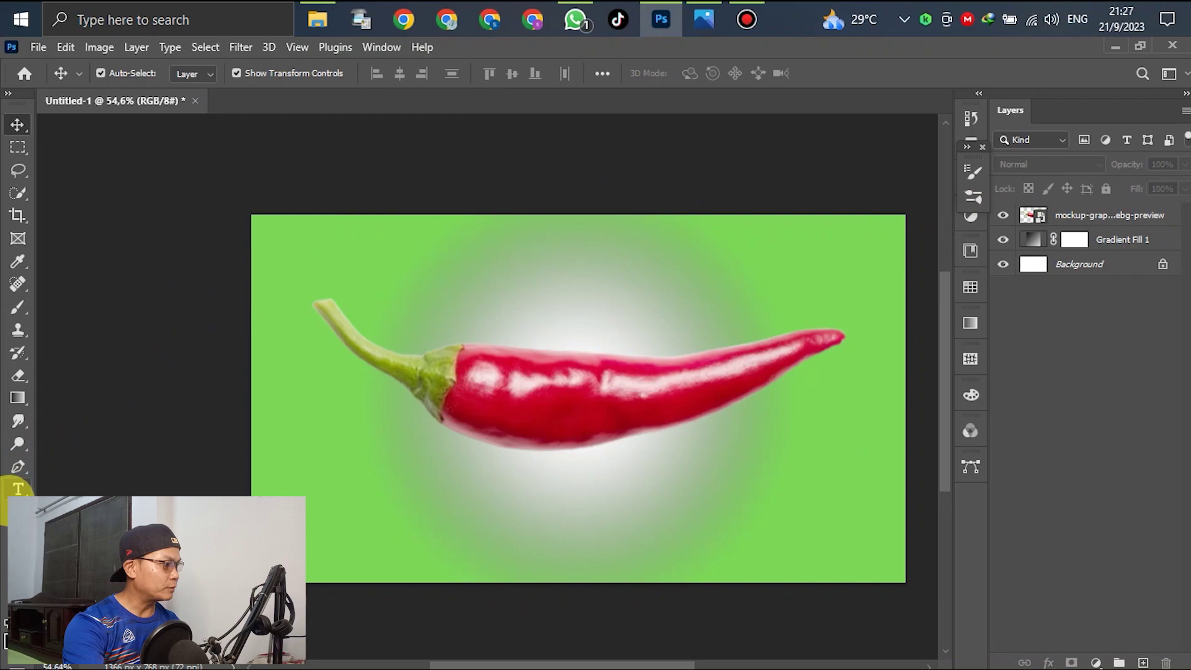
Add the text "PEPPER" in black Anton Regular on the body of the chilli
left_click(18, 489)
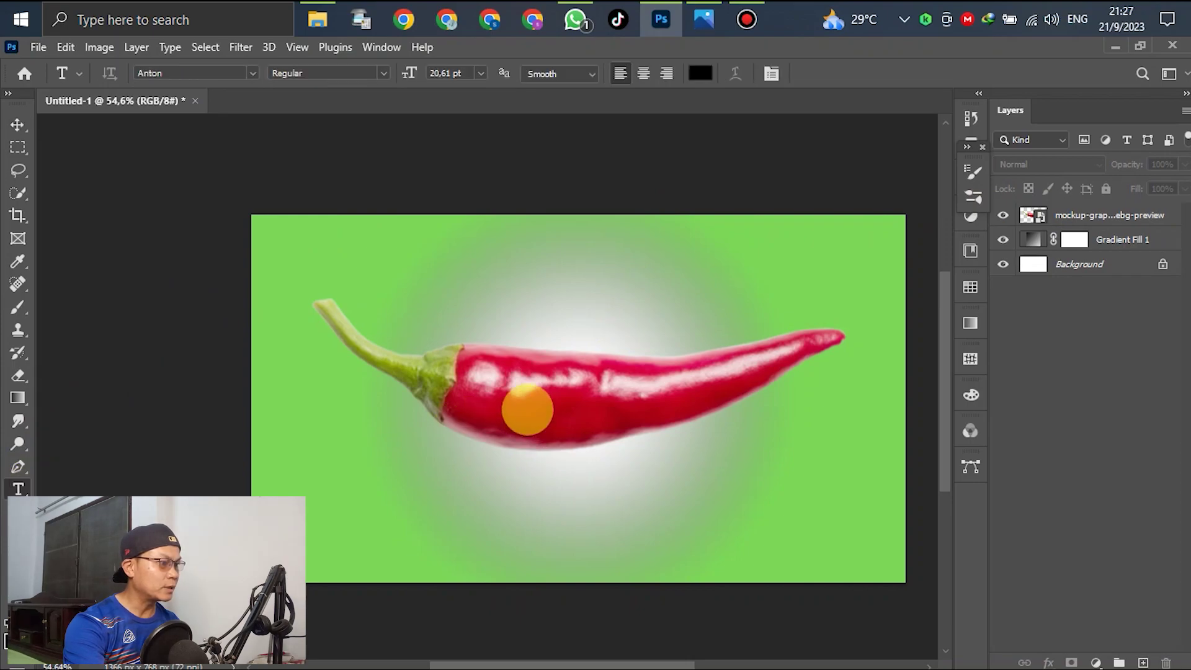
left_click(527, 410)
key("BackSpace")
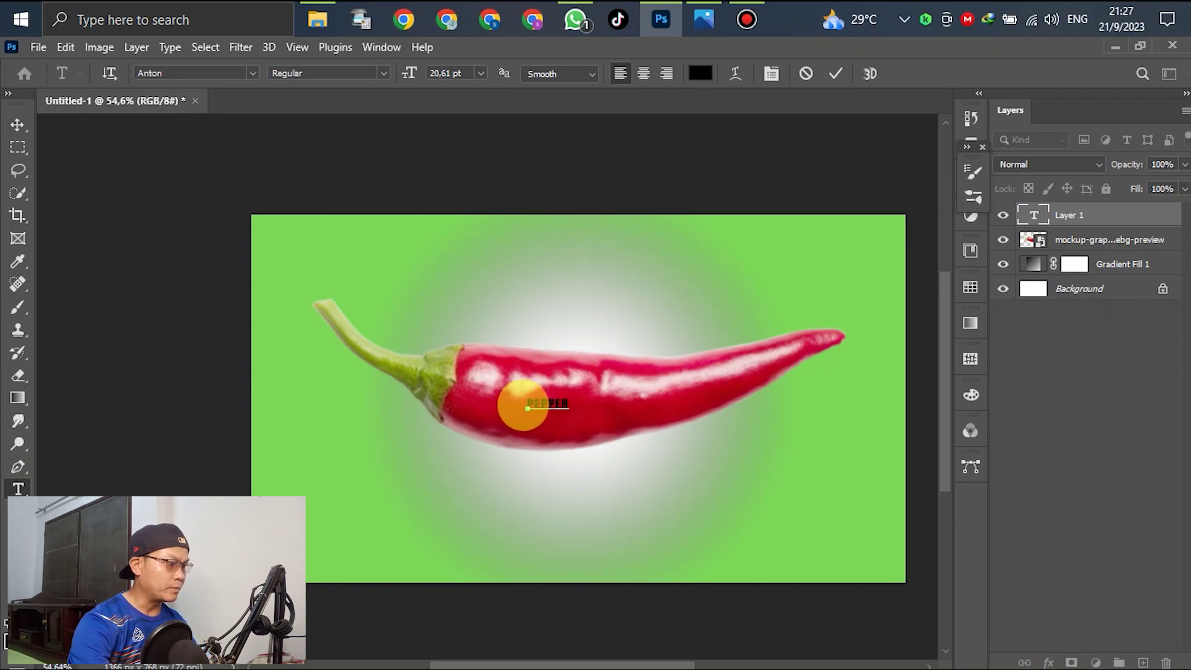
left_click(17, 124)
left_click(558, 403)
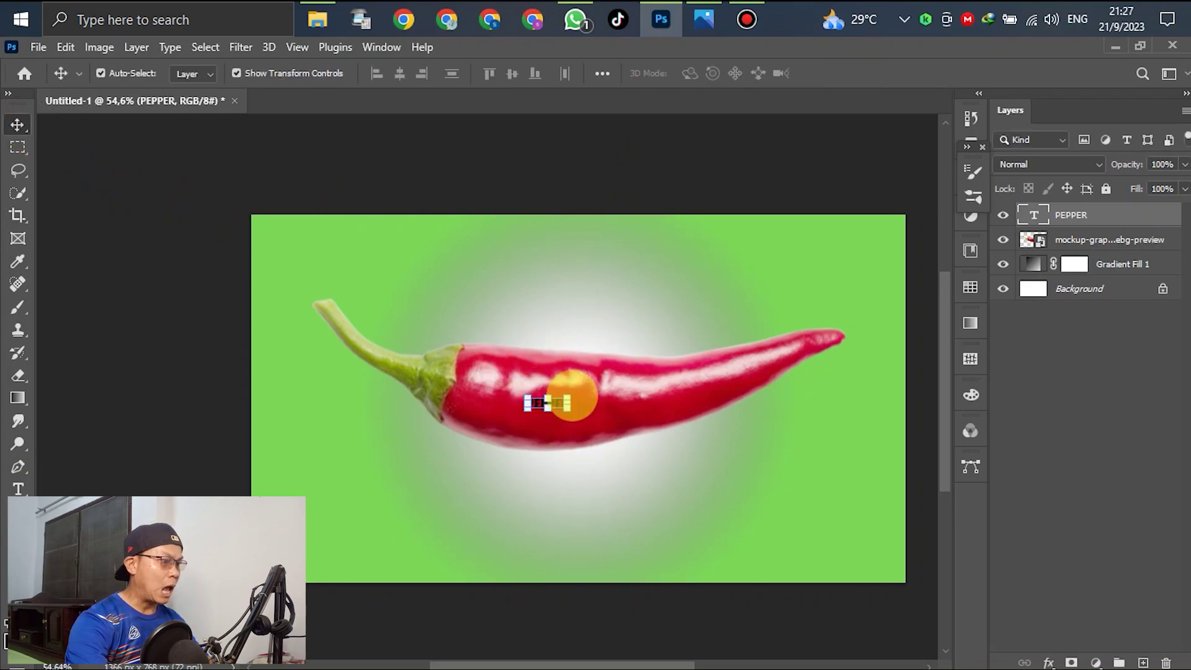
Enlarge the PEPPER text to about 651%, place it across the chilli's red body and apply the transform
left_click_drag(570, 409, 730, 470)
left_click_drag(629, 400, 633, 380)
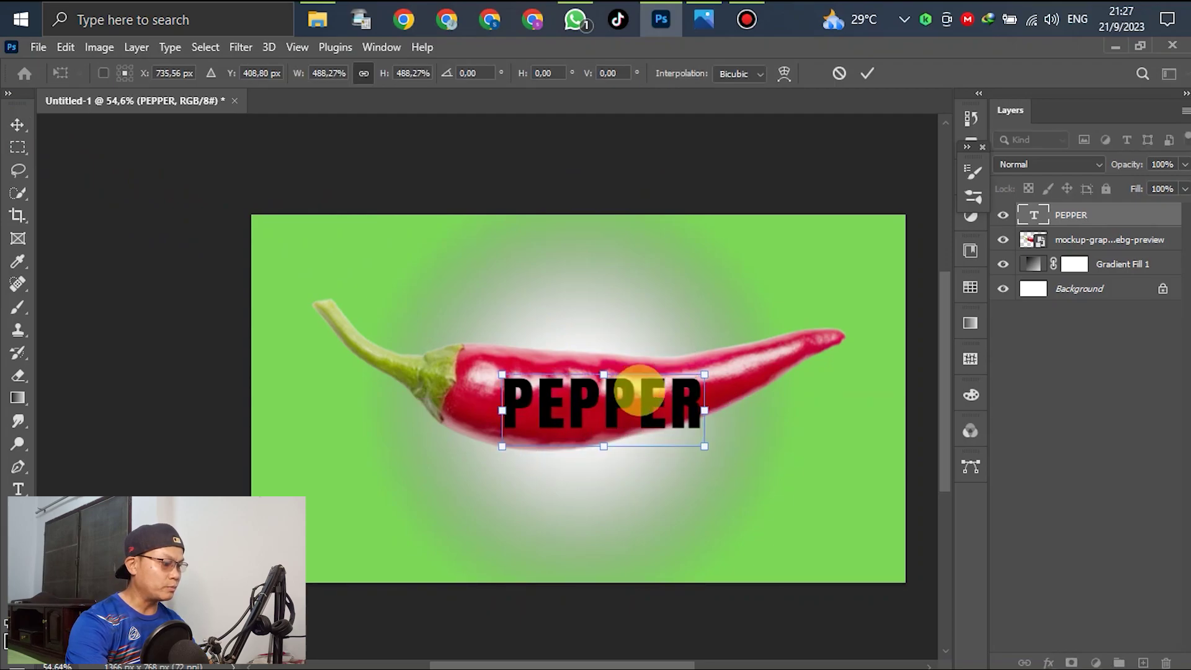
scroll(723, 399, "up", 5)
left_click_drag(513, 399, 500, 364)
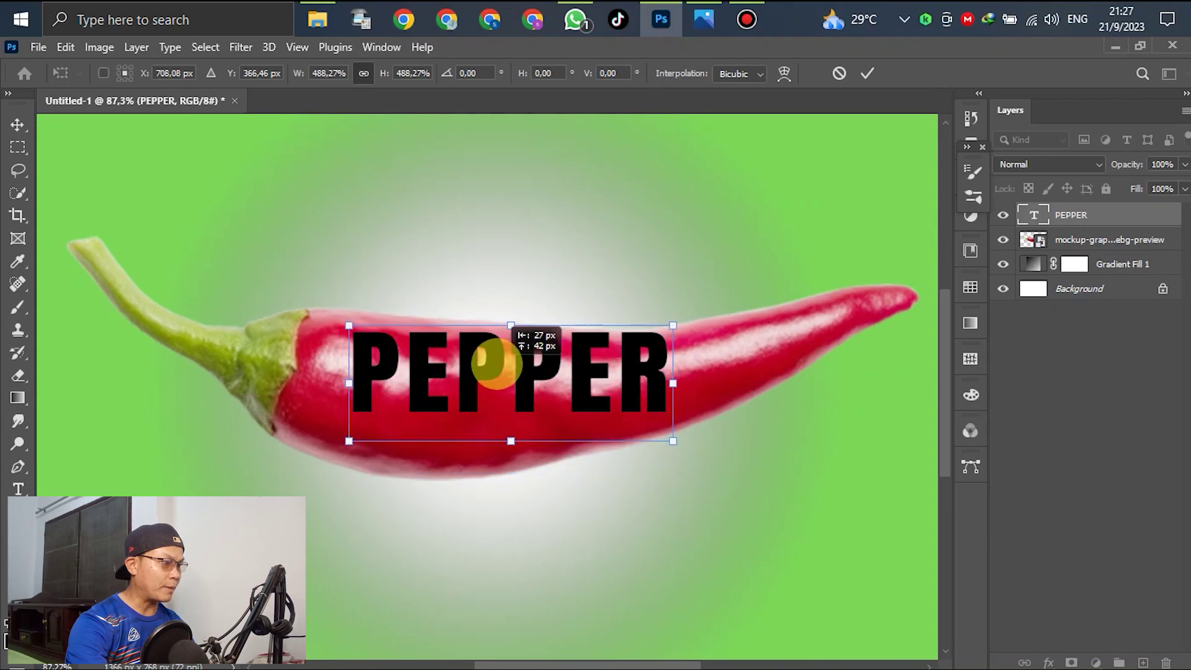
left_click_drag(670, 434, 774, 495)
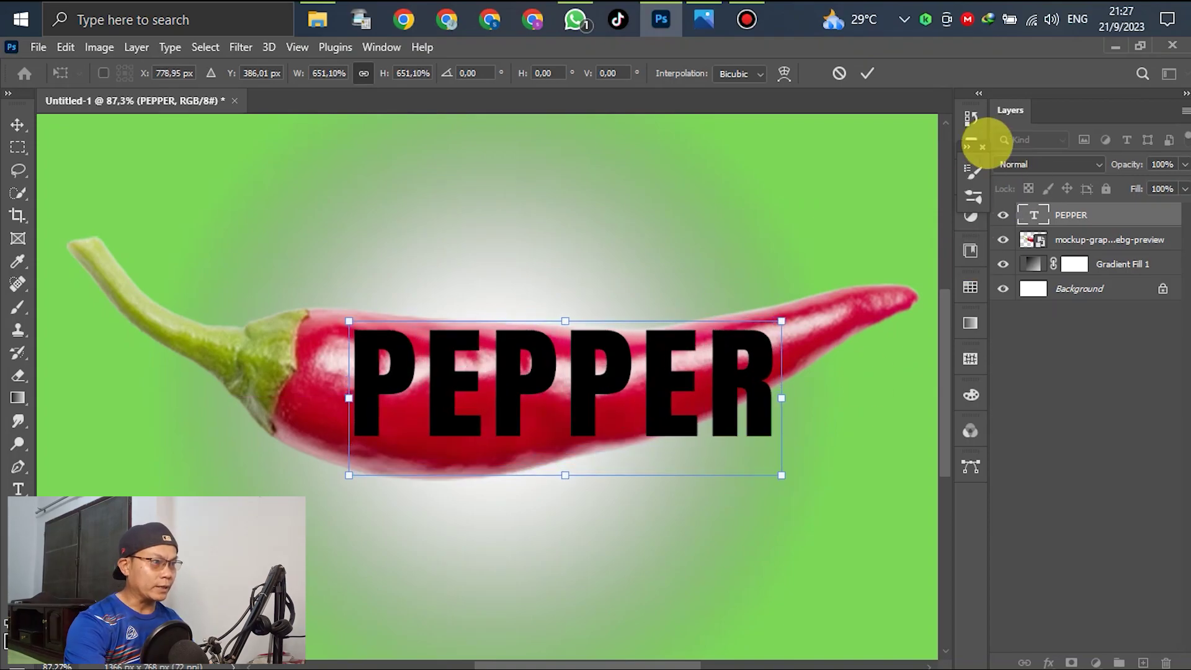
left_click(866, 73)
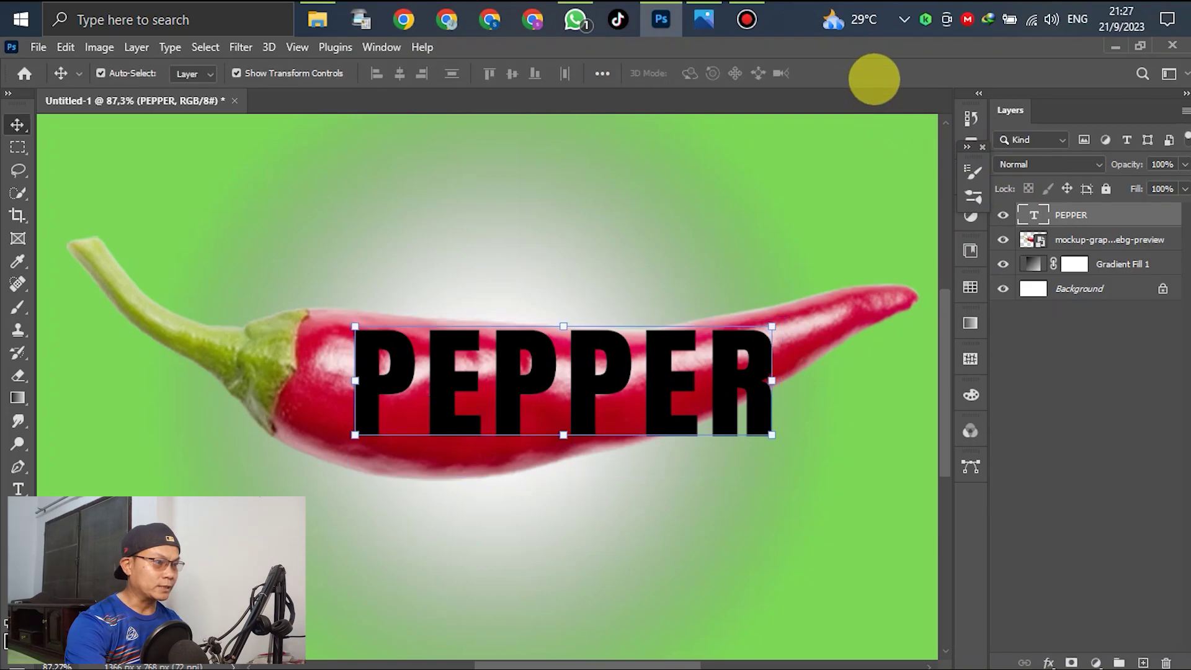
Convert the PEPPER text layer to a smart object and rotate it about -3.29° to follow the chilli's slope
right_click(1073, 215)
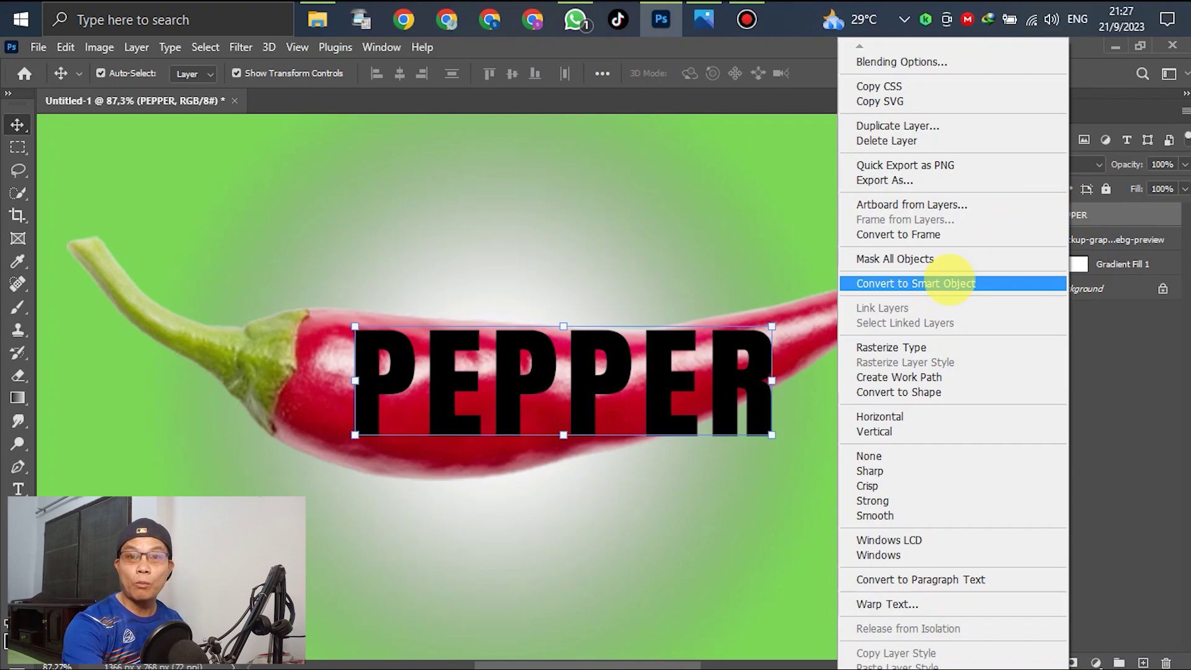
left_click(949, 283)
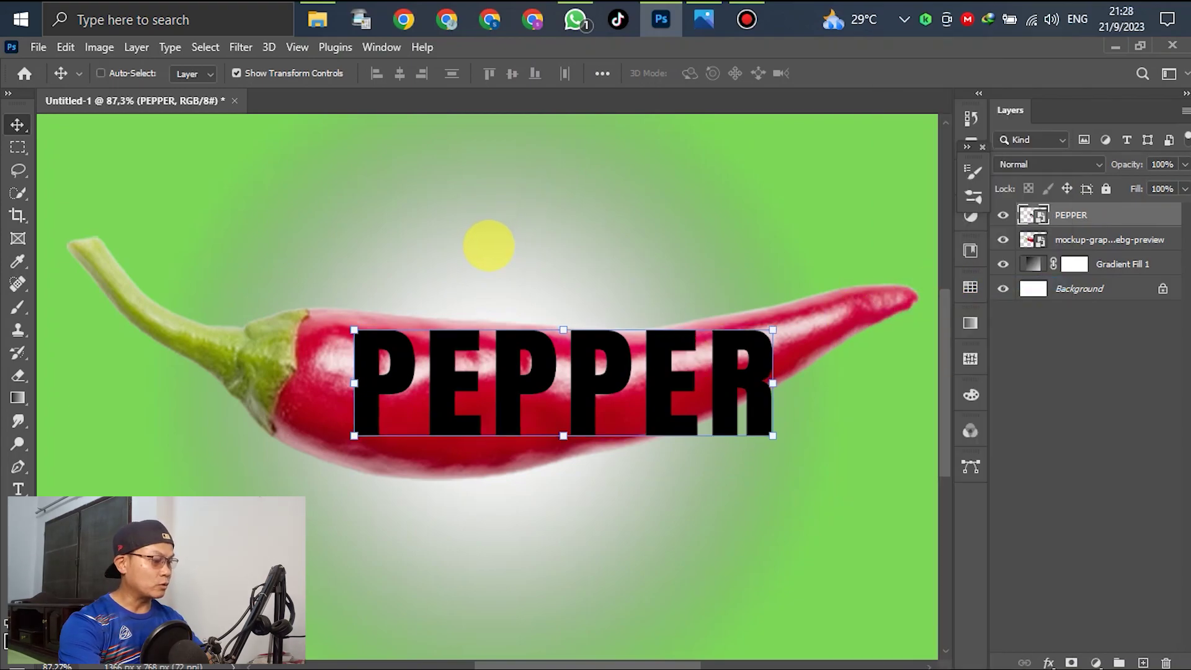
key("ctrl+t")
left_click_drag(802, 448, 826, 438)
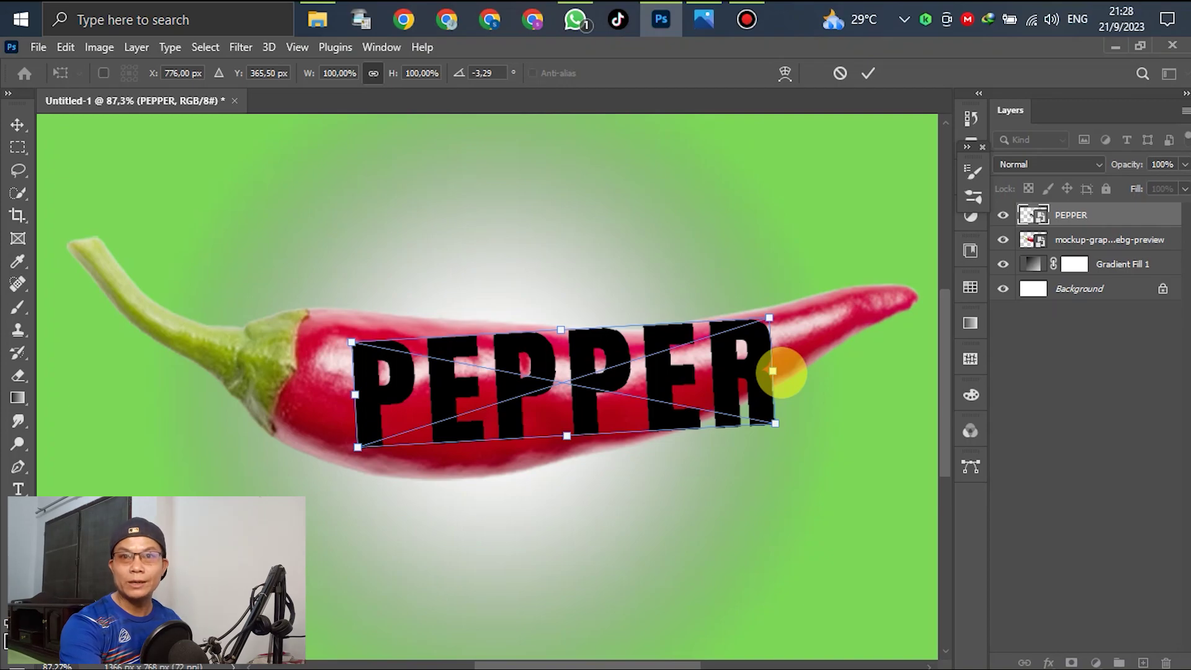
left_click_drag(772, 371, 783, 415)
left_click_drag(574, 423, 573, 408)
scroll(573, 408, "up", 2)
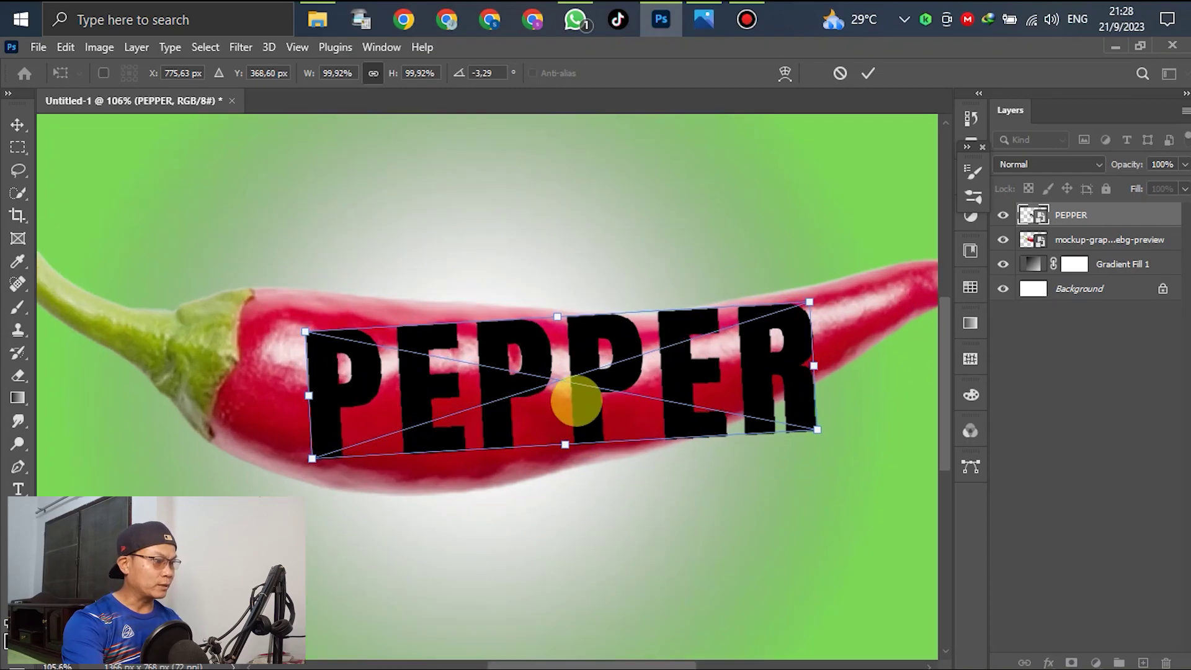
Warp the PEPPER lettering by pulling its four corners to the upper and lower edges of the chilli
right_click(593, 373)
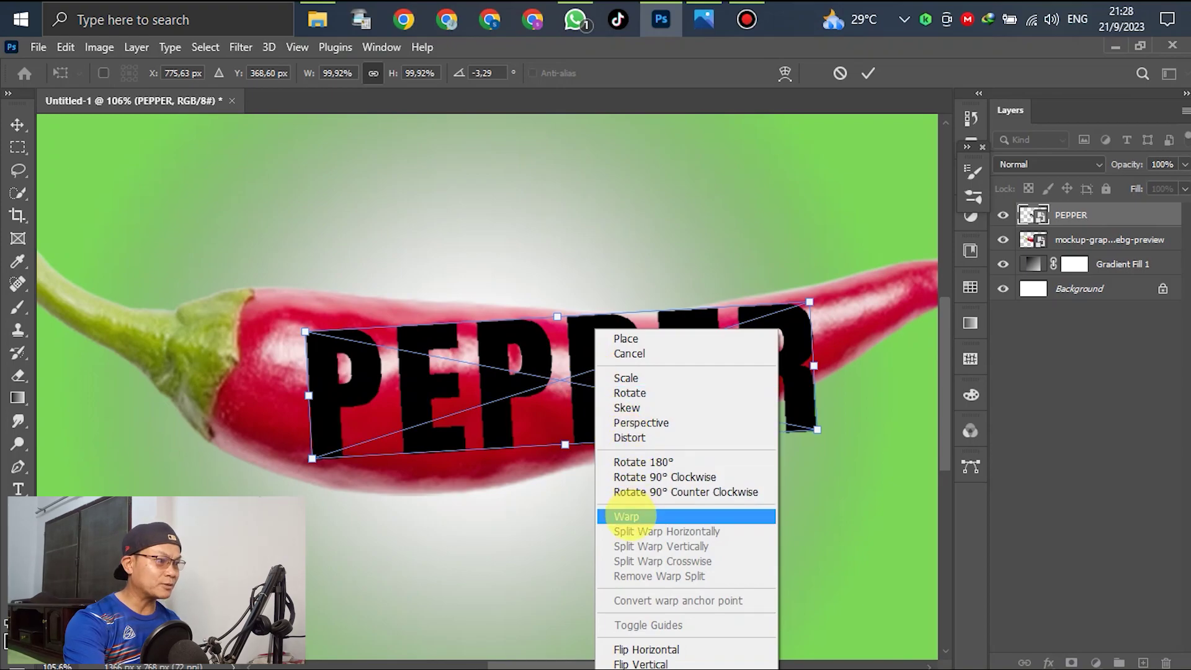
left_click(626, 516)
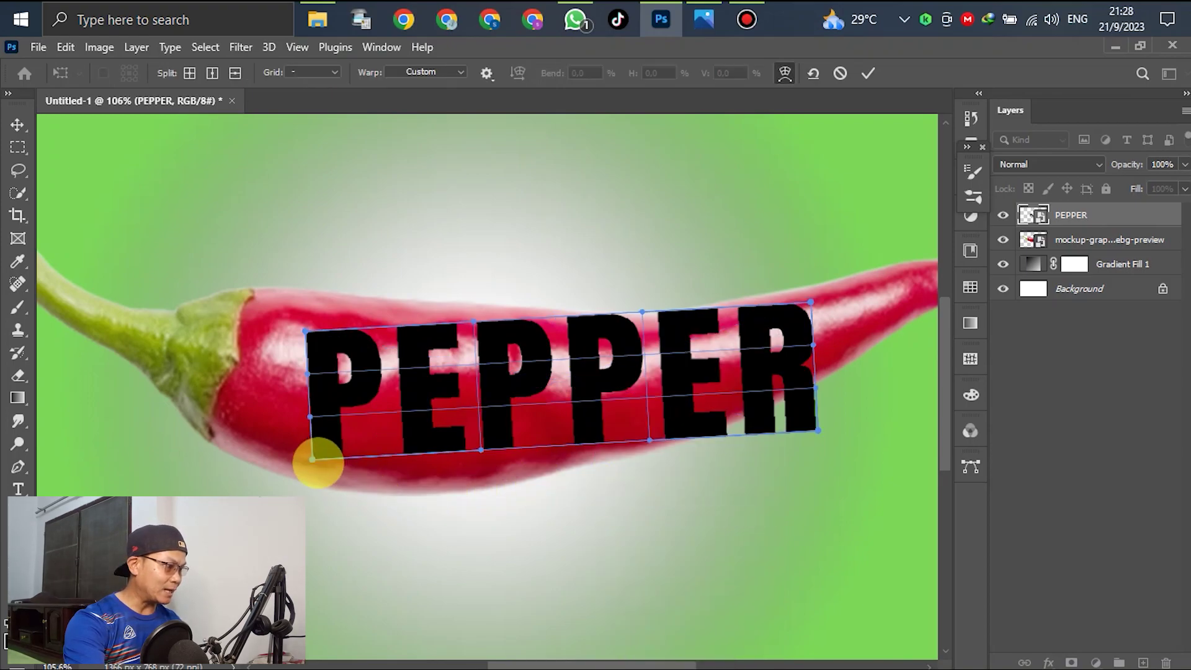
left_click_drag(312, 459, 307, 480)
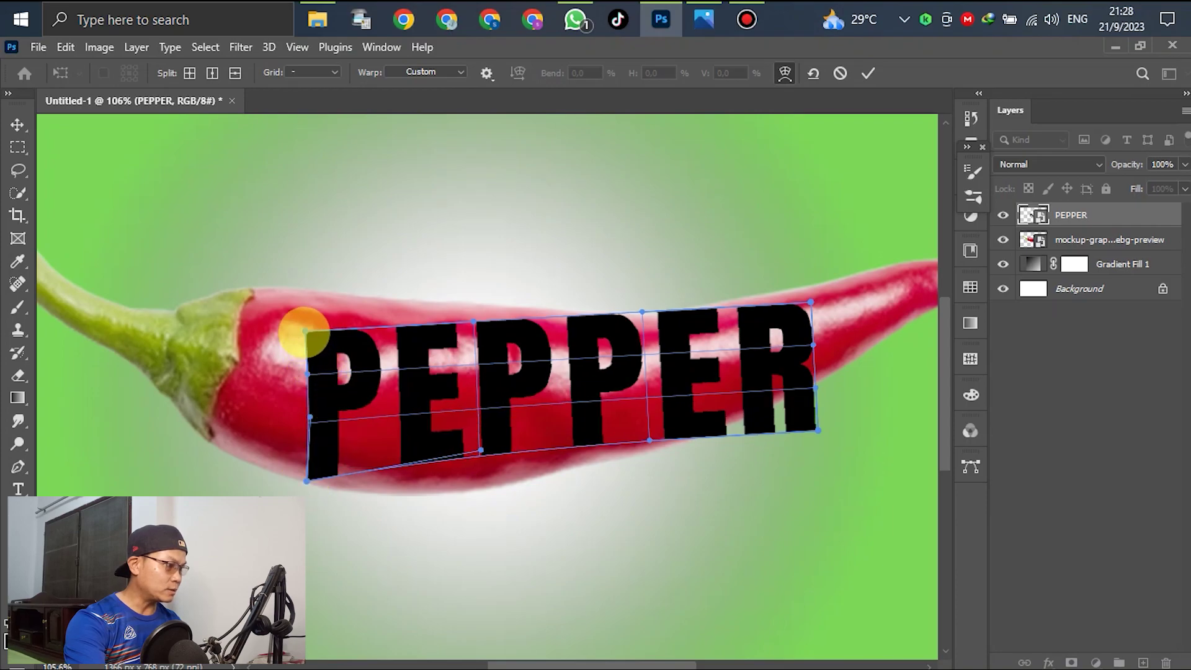
left_click_drag(306, 332, 304, 292)
left_click_drag(812, 302, 815, 289)
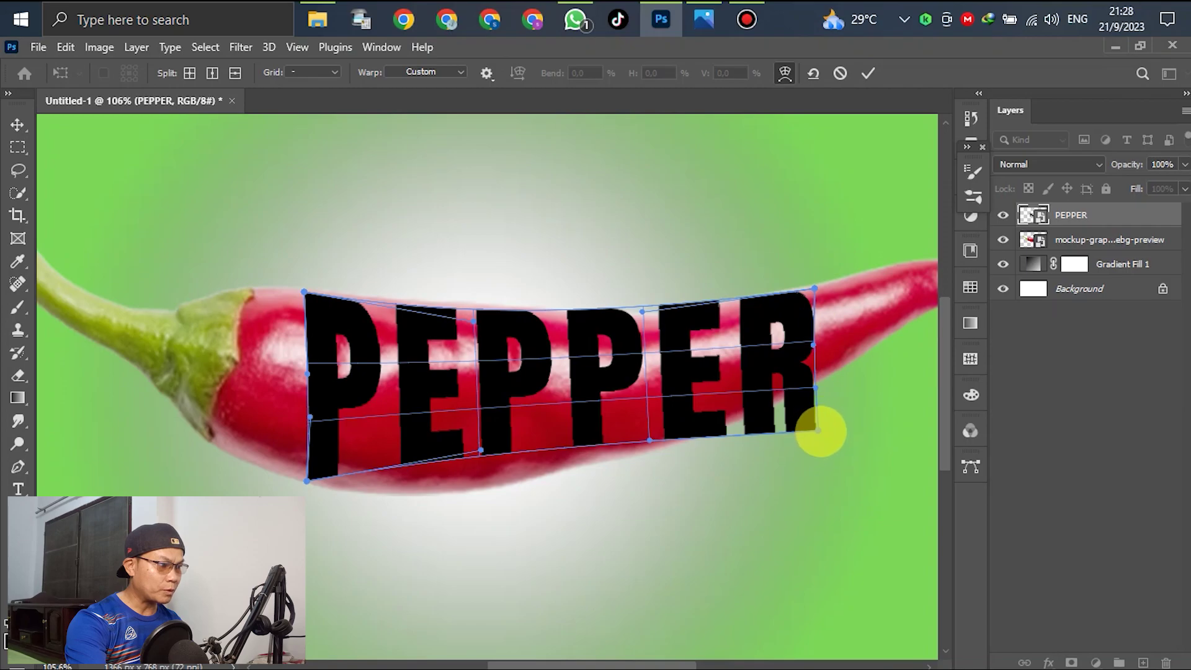
left_click_drag(816, 430, 805, 386)
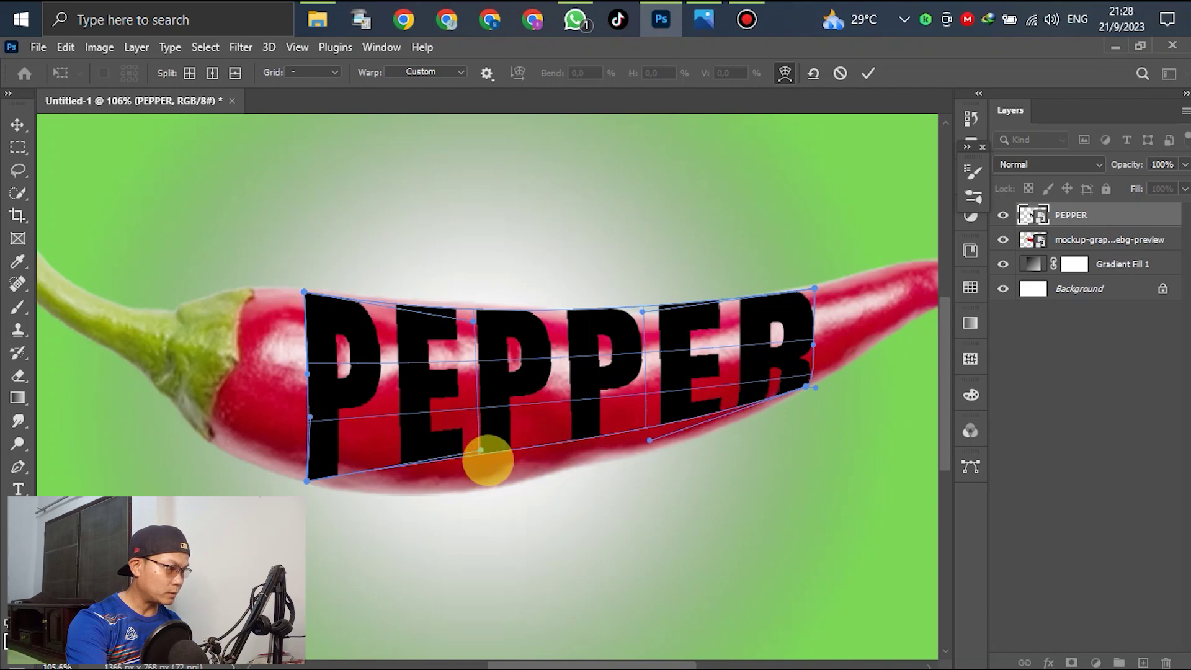
Bend the lower edge of the PEPPER warp to follow the chilli's curved underside
left_click_drag(481, 450, 441, 524)
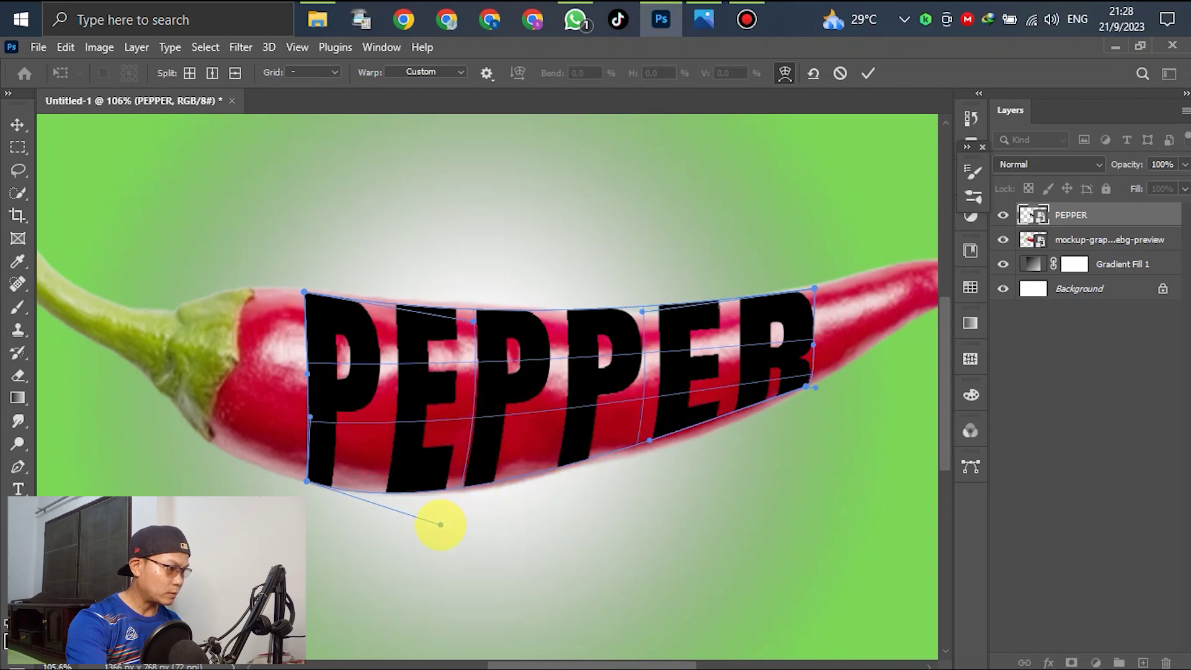
scroll(633, 457, "up", 8)
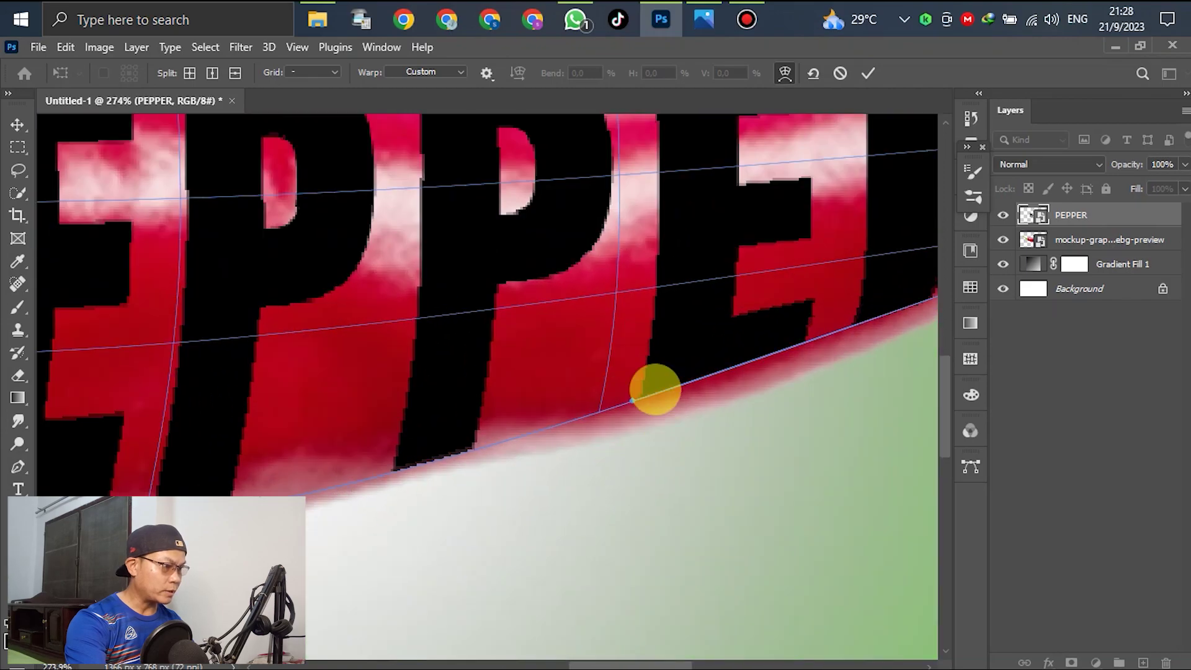
mouse_move(631, 402)
left_mouse_down()
mouse_move(630, 420)
mouse_move(636, 404)
left_mouse_up()
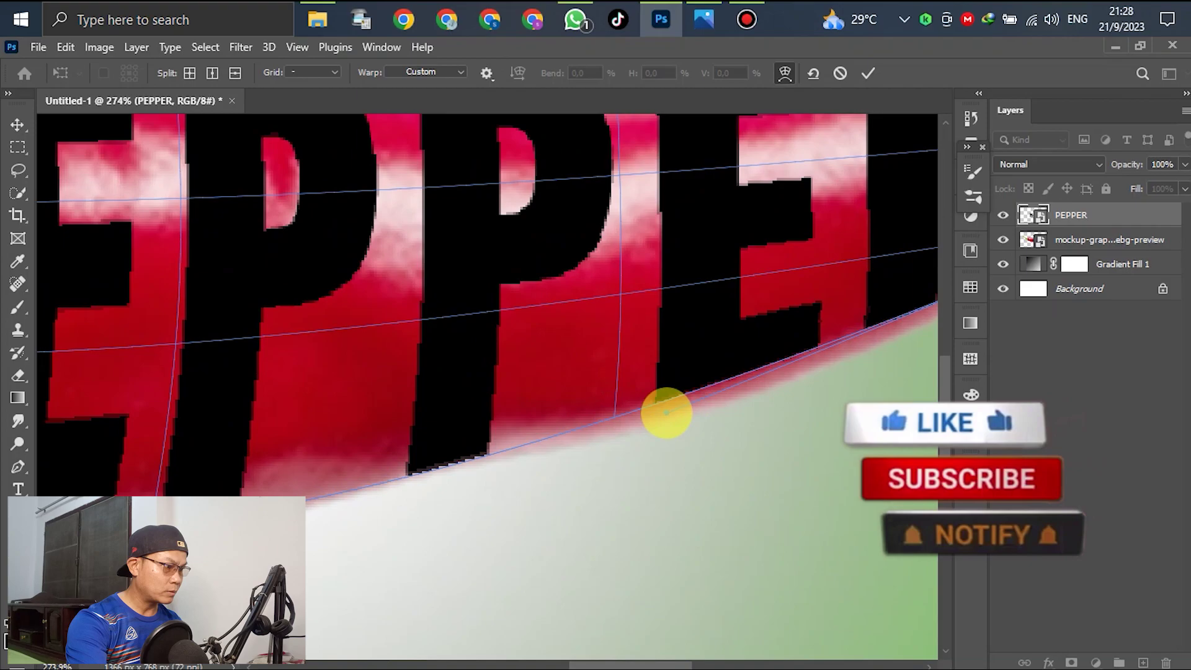
Curve the upper edge of the PEPPER warp to follow the chilli's top contour
scroll(621, 540, "down", 3)
scroll(497, 292, "down", 3)
scroll(659, 332, "up", 4)
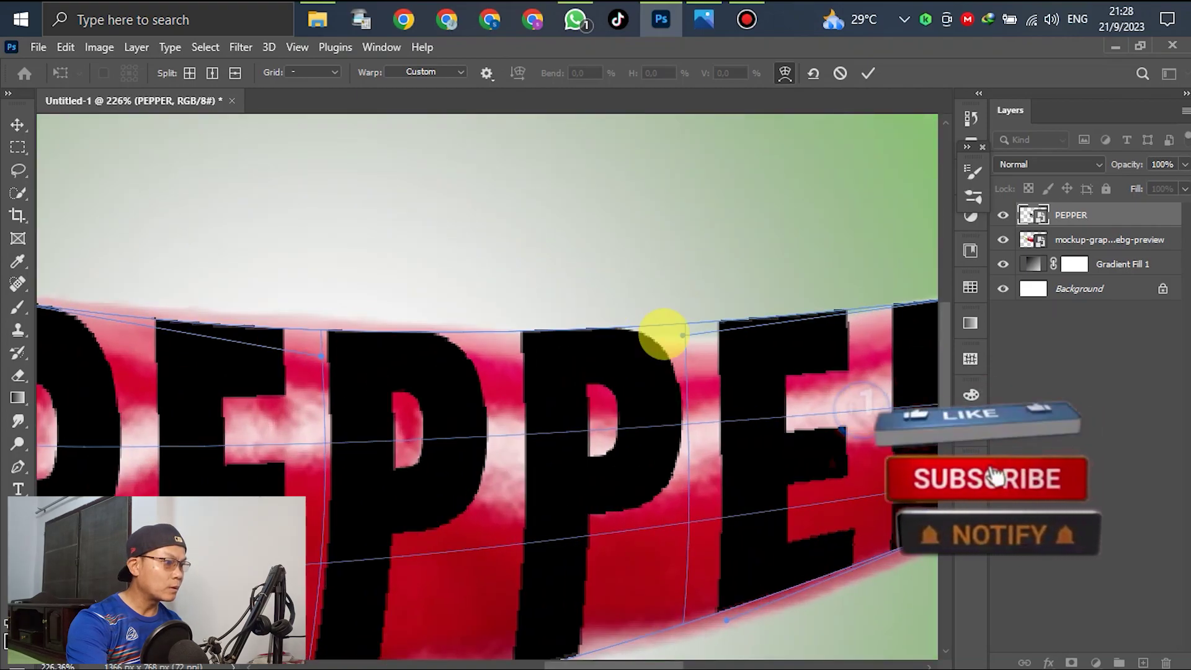
left_click_drag(623, 331, 606, 340)
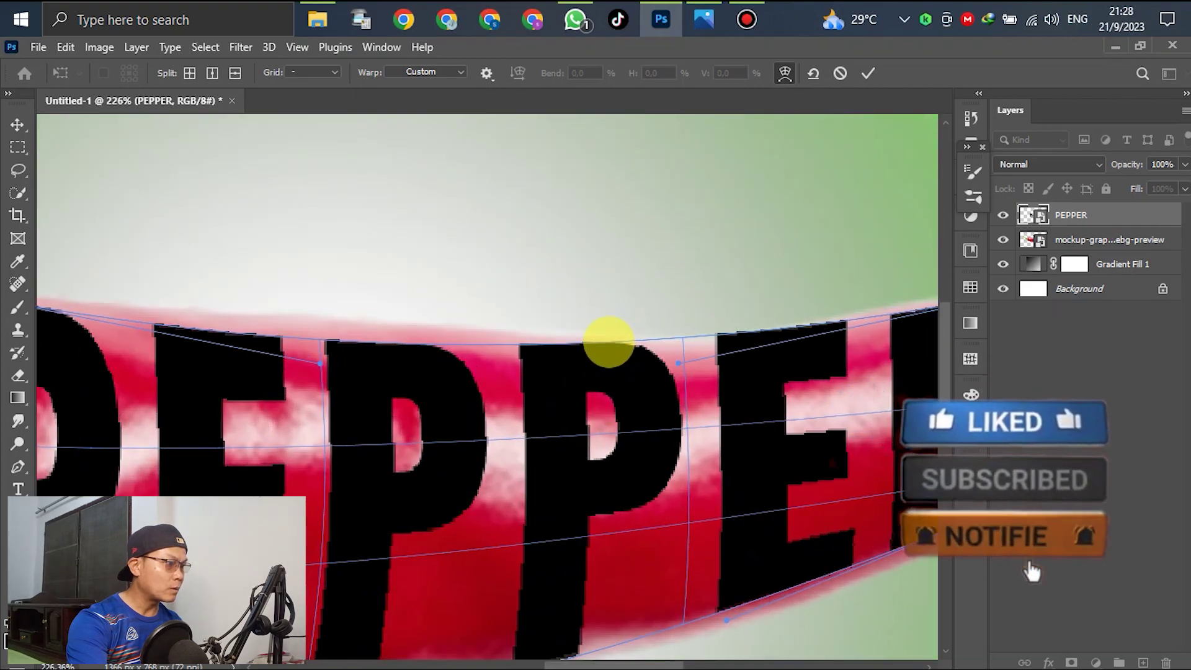
left_click_drag(276, 338, 407, 322)
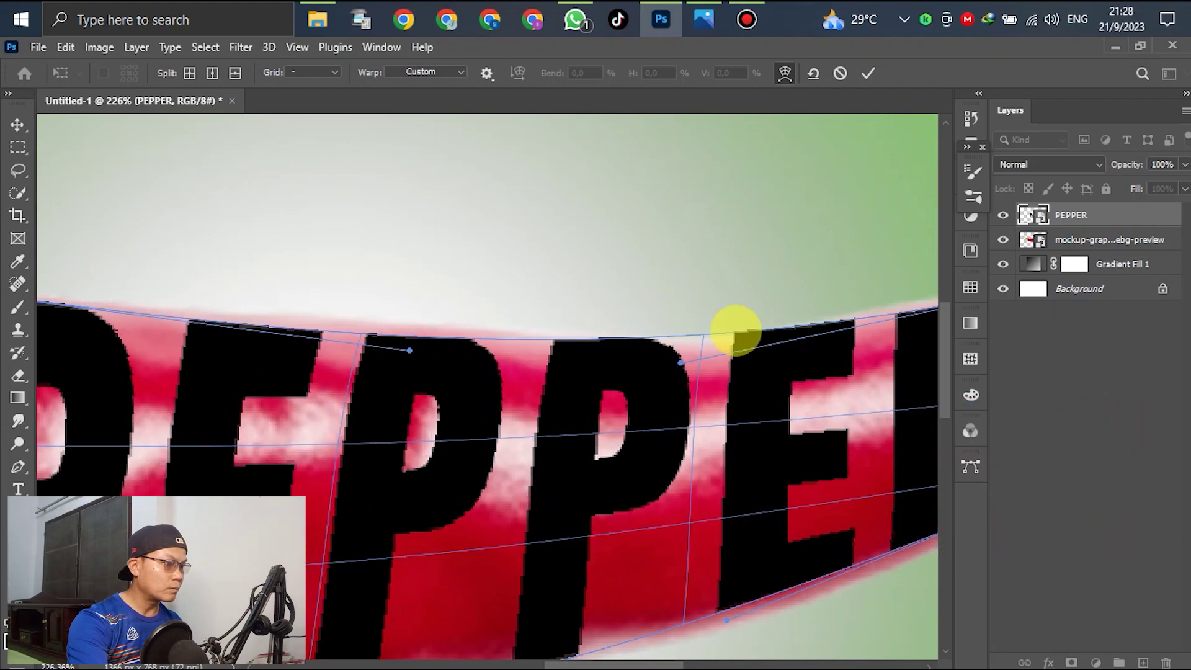
left_click_drag(742, 324, 735, 342)
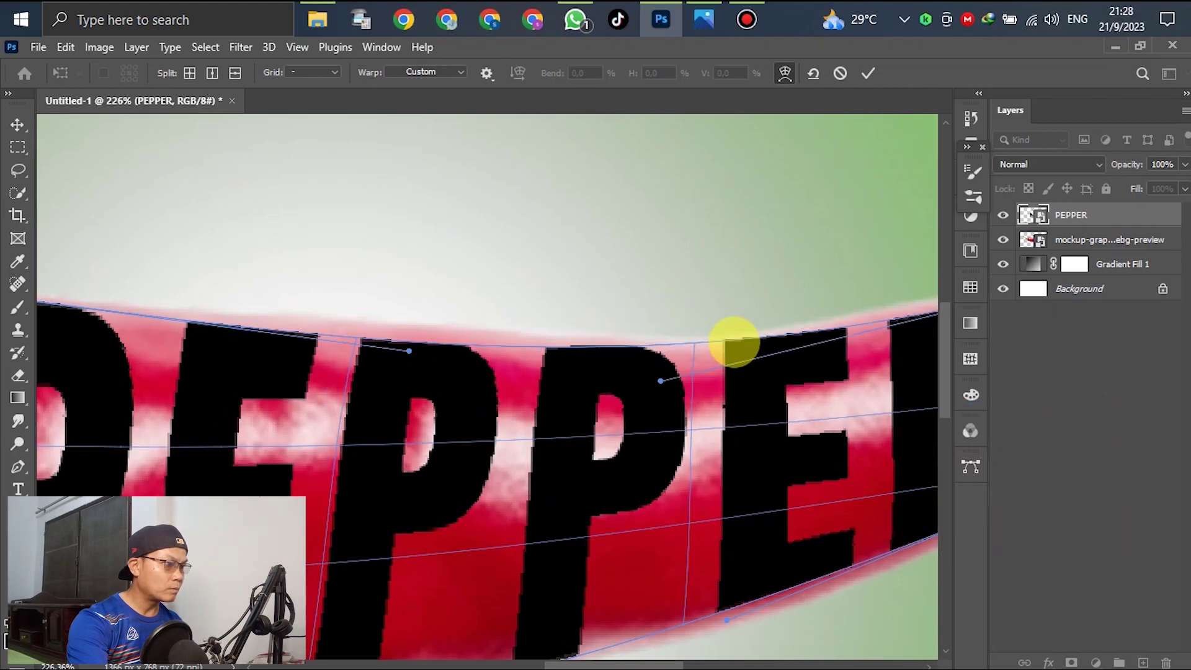
scroll(724, 341, "down", 3)
scroll(625, 341, "up", 2)
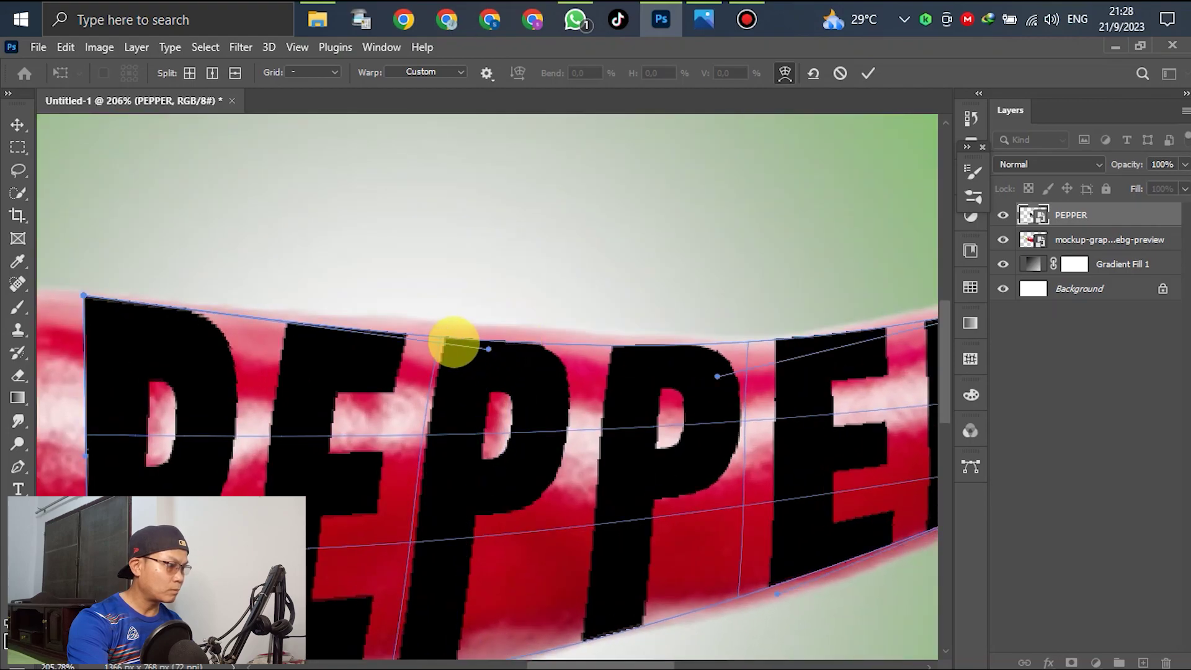
left_click_drag(489, 348, 486, 338)
Fine-tune the warp's upper corner beside the R to meet the chilli's edge and apply the warp
scroll(558, 385, "down", 3)
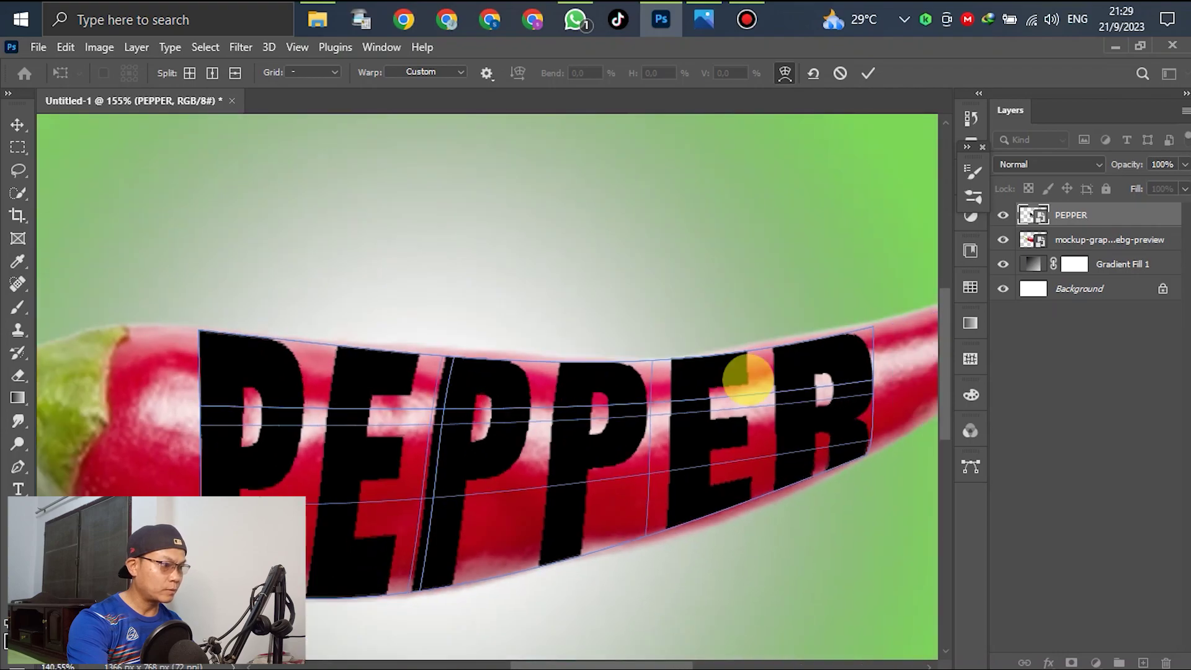
scroll(808, 351, "up", 2)
left_click(903, 315)
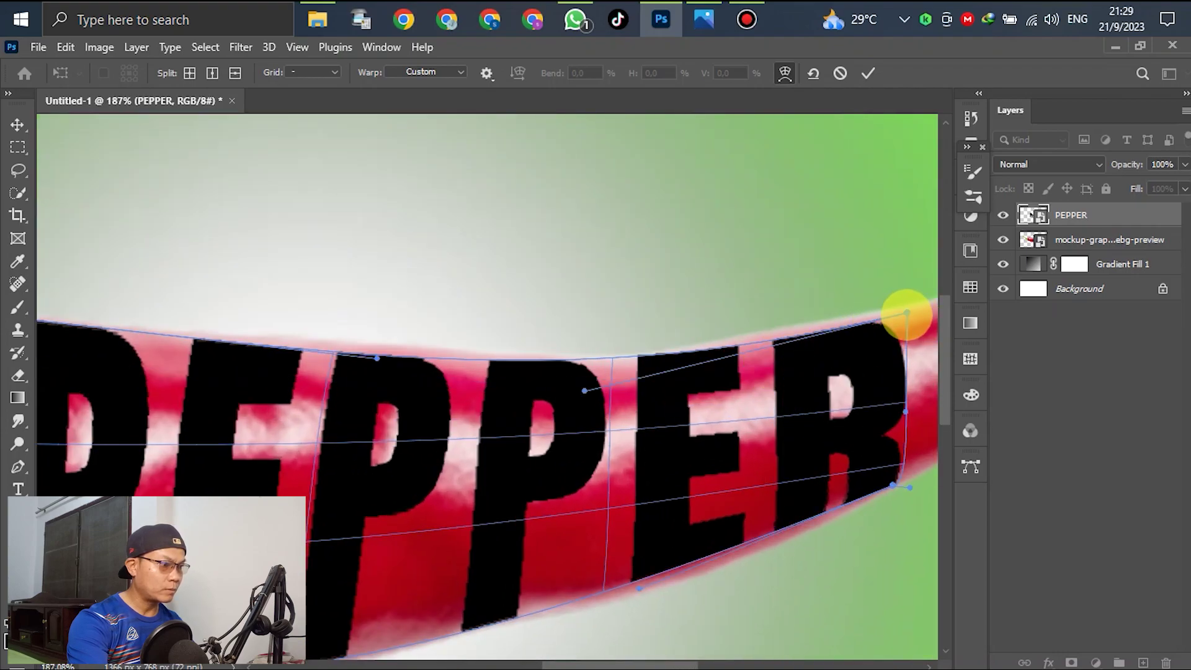
left_click_drag(905, 314, 903, 307)
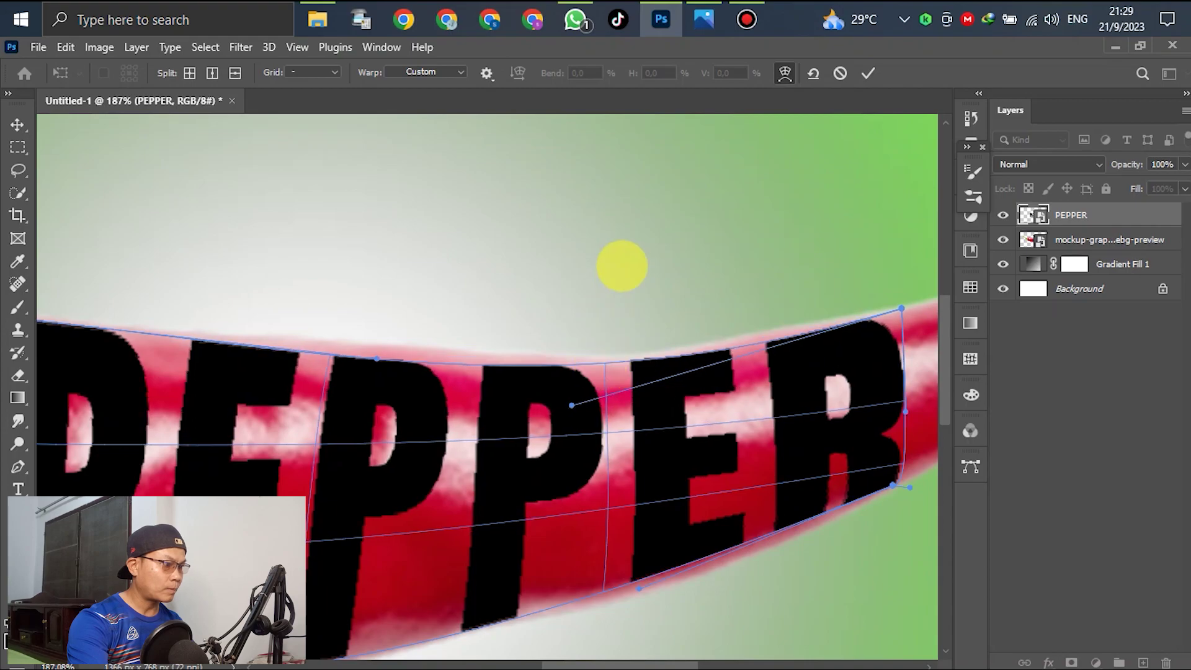
scroll(622, 267, "down", 2)
left_click(684, 412)
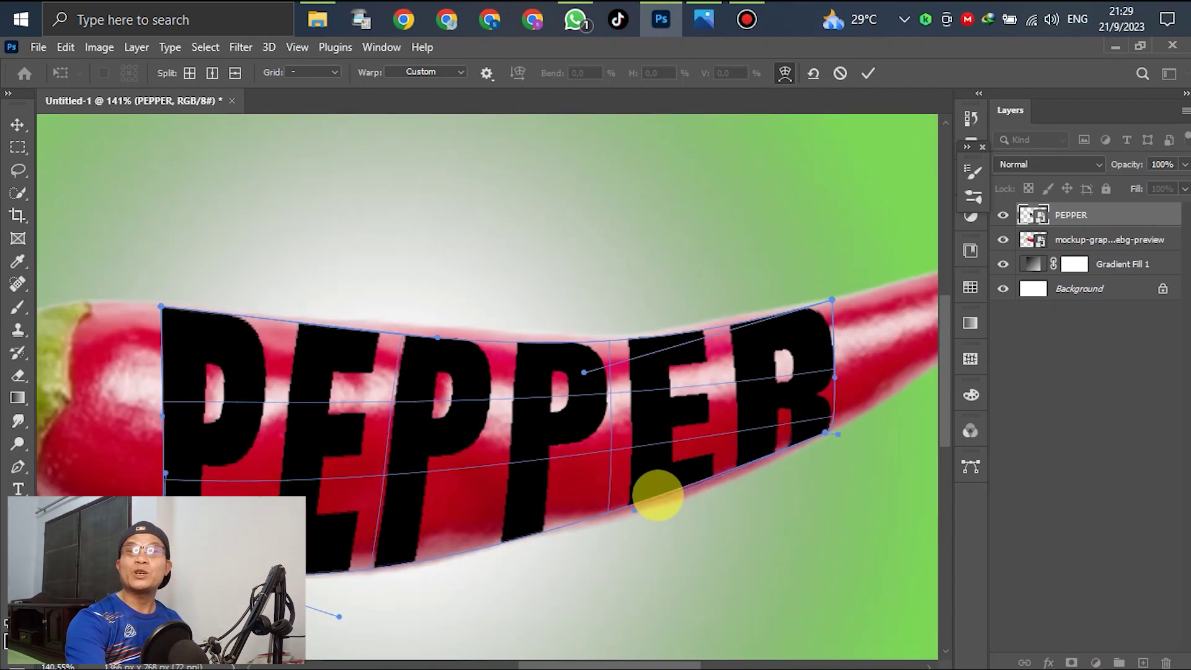
key("Return")
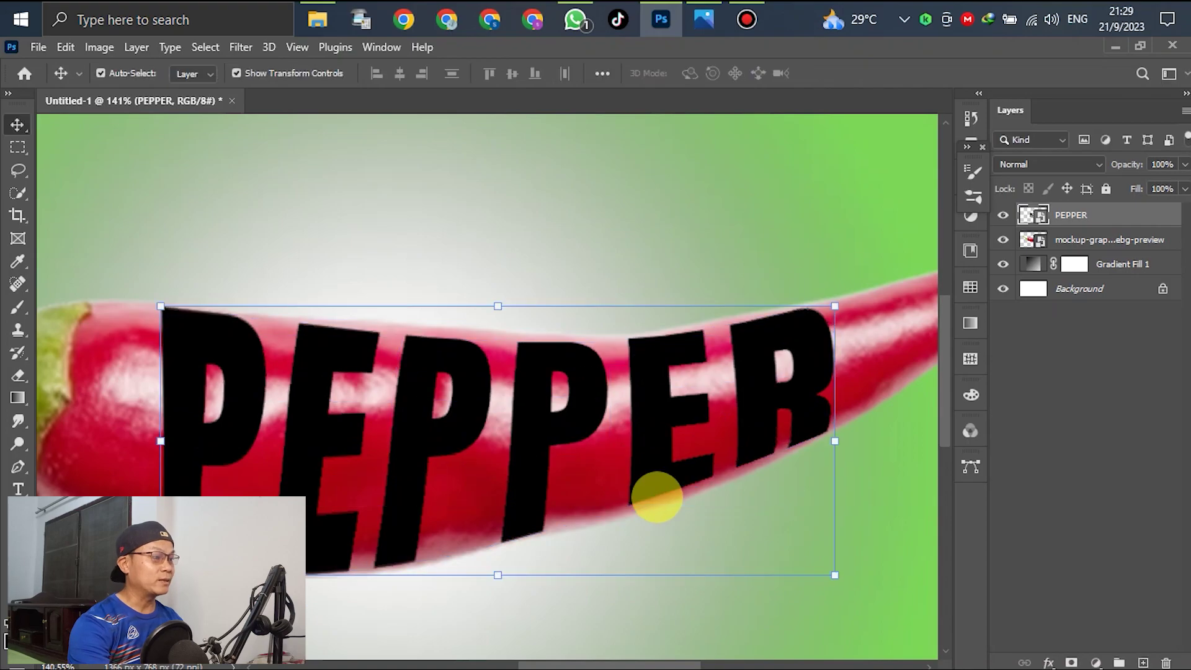
Duplicate the chilli image layer and move the PEPPER layer between the two chilli layers
scroll(605, 400, "down", 2)
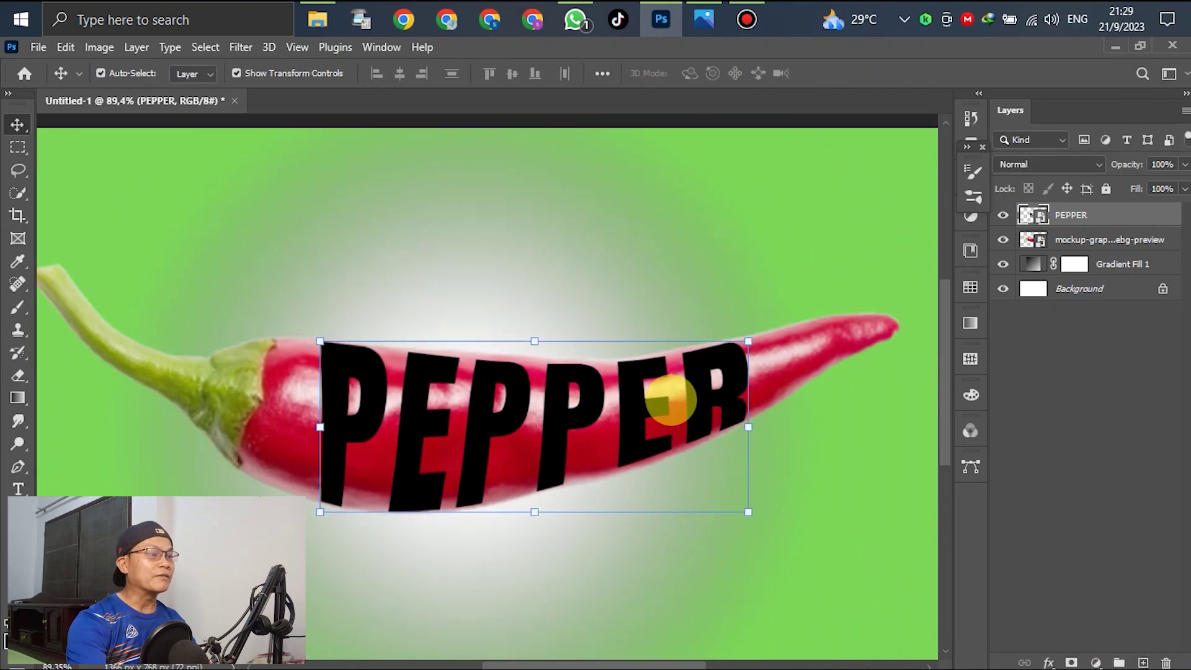
left_click(803, 479)
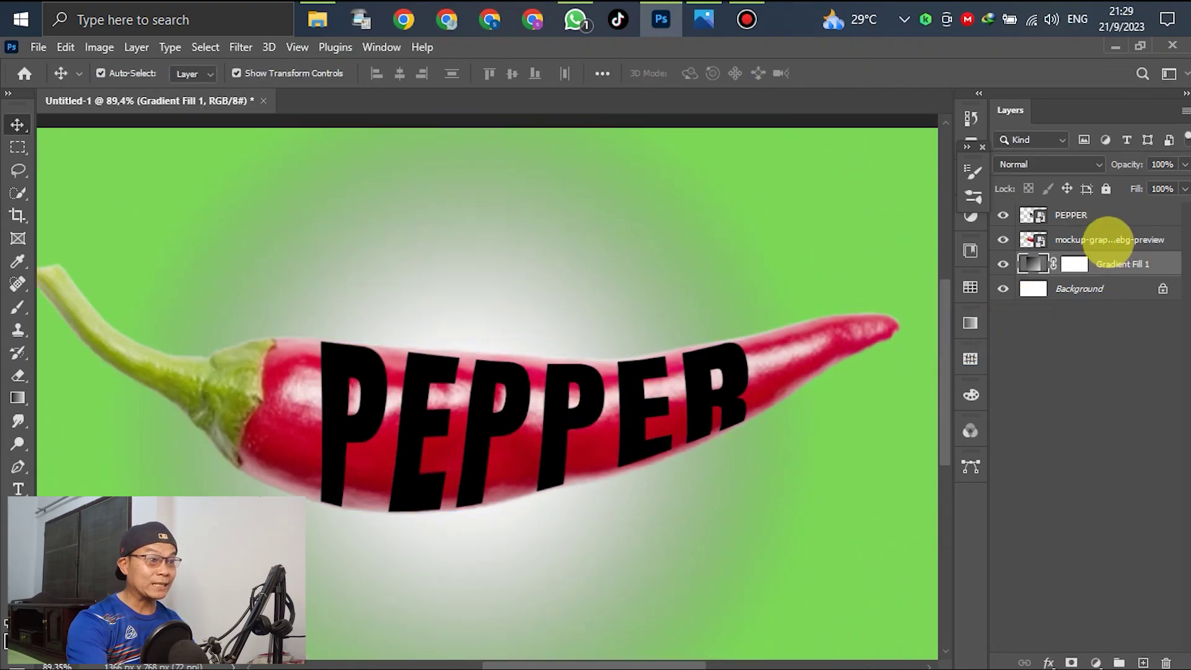
left_click(1085, 239)
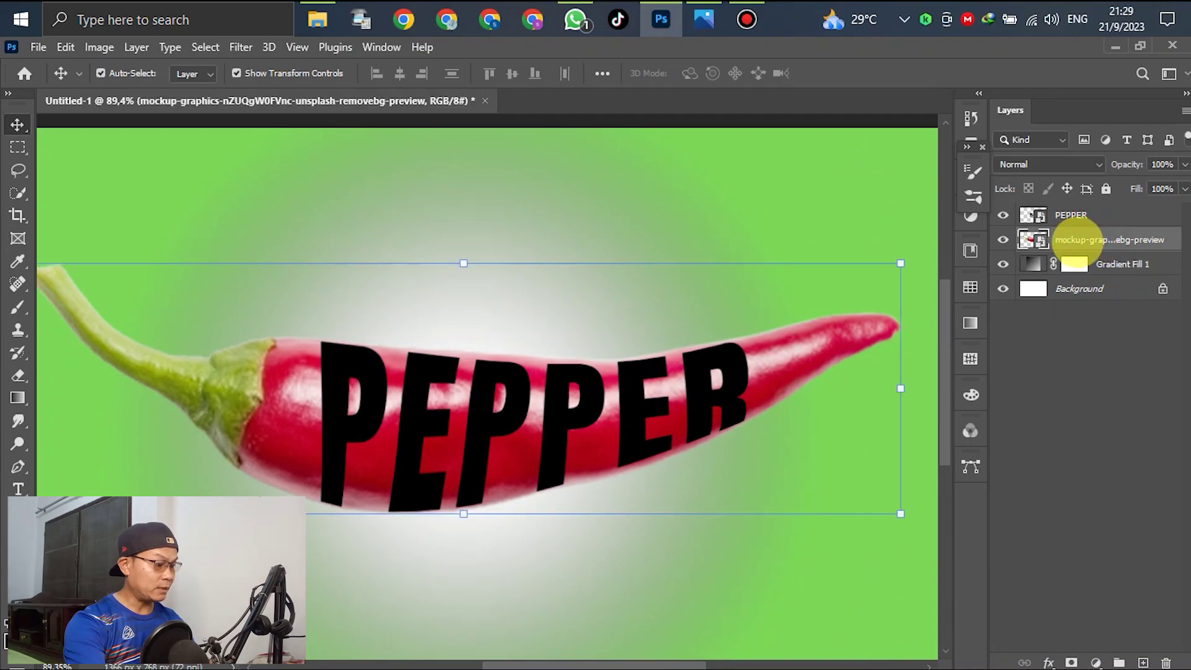
key("ctrl+j")
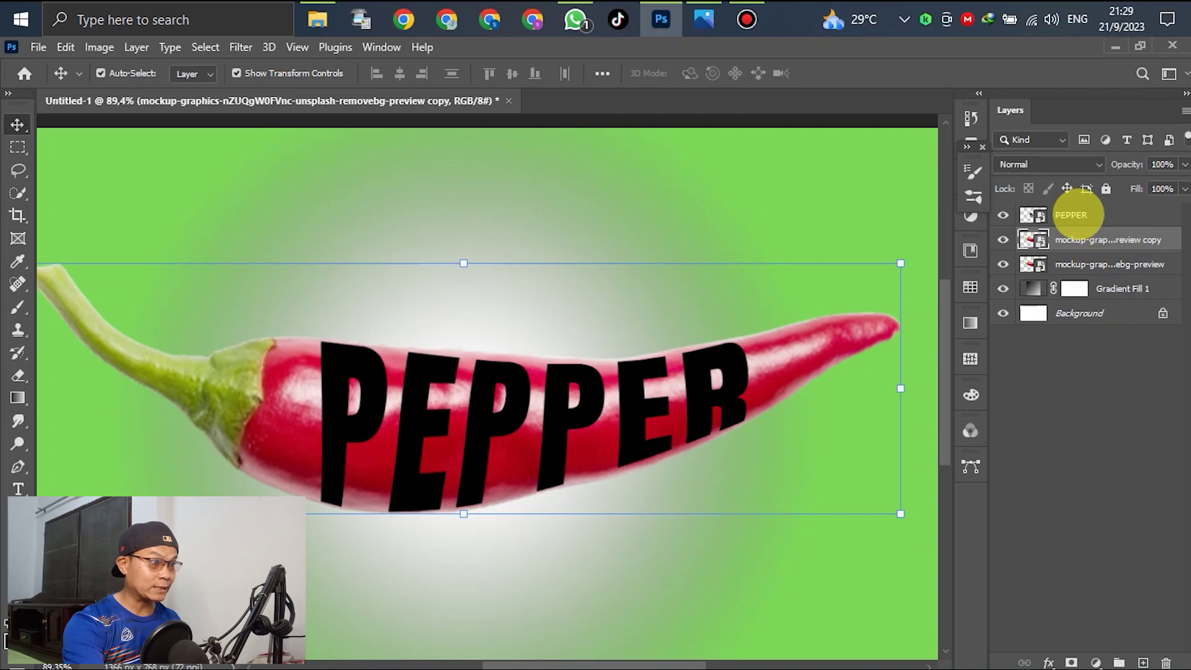
left_click_drag(1078, 215, 1084, 252)
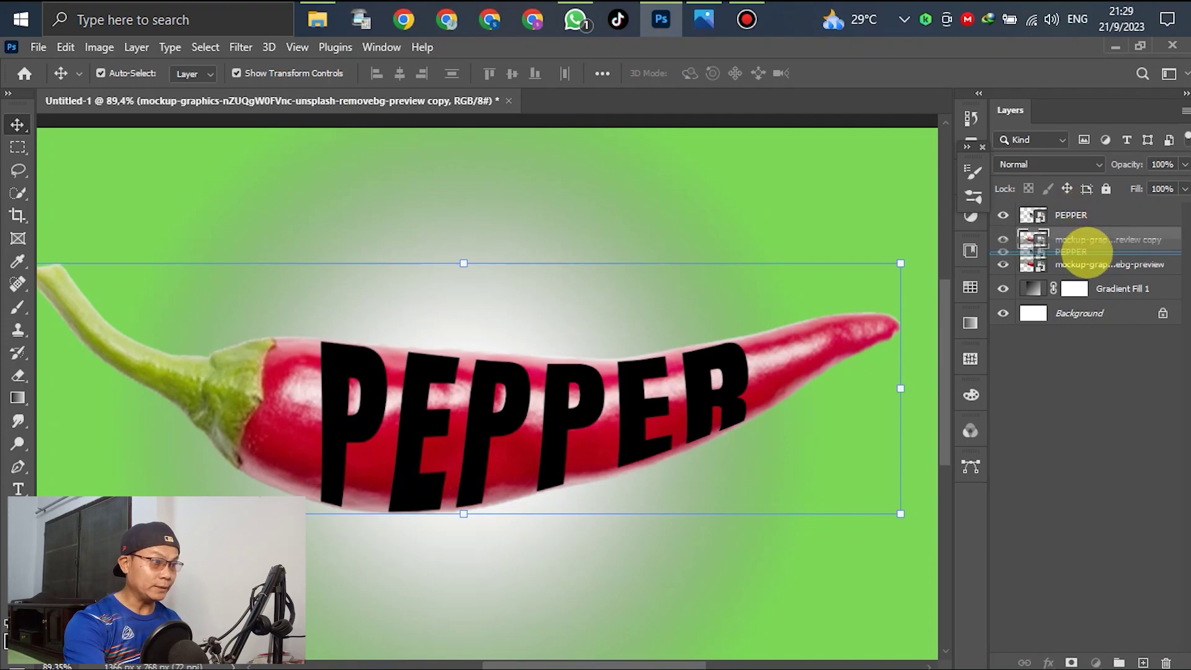
left_click_drag(1084, 252, 1085, 251)
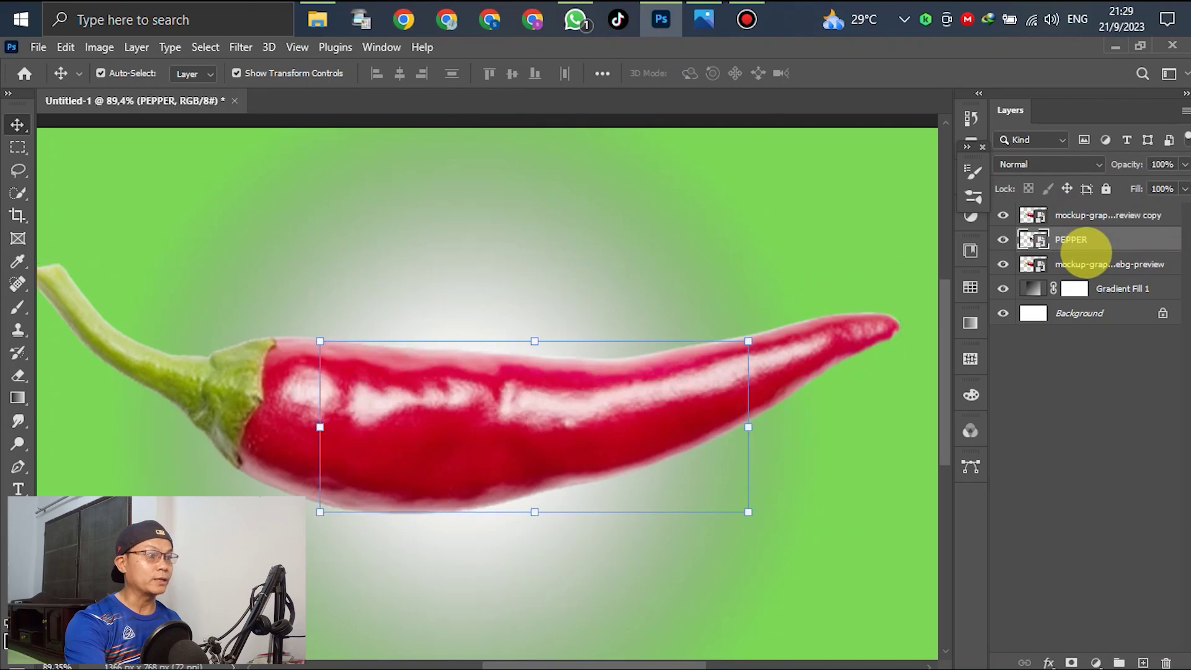
Clip the chilli copy to the PEPPER layer and hide the original chilli layer beneath it
left_click(1083, 263)
key("ctrl+0")
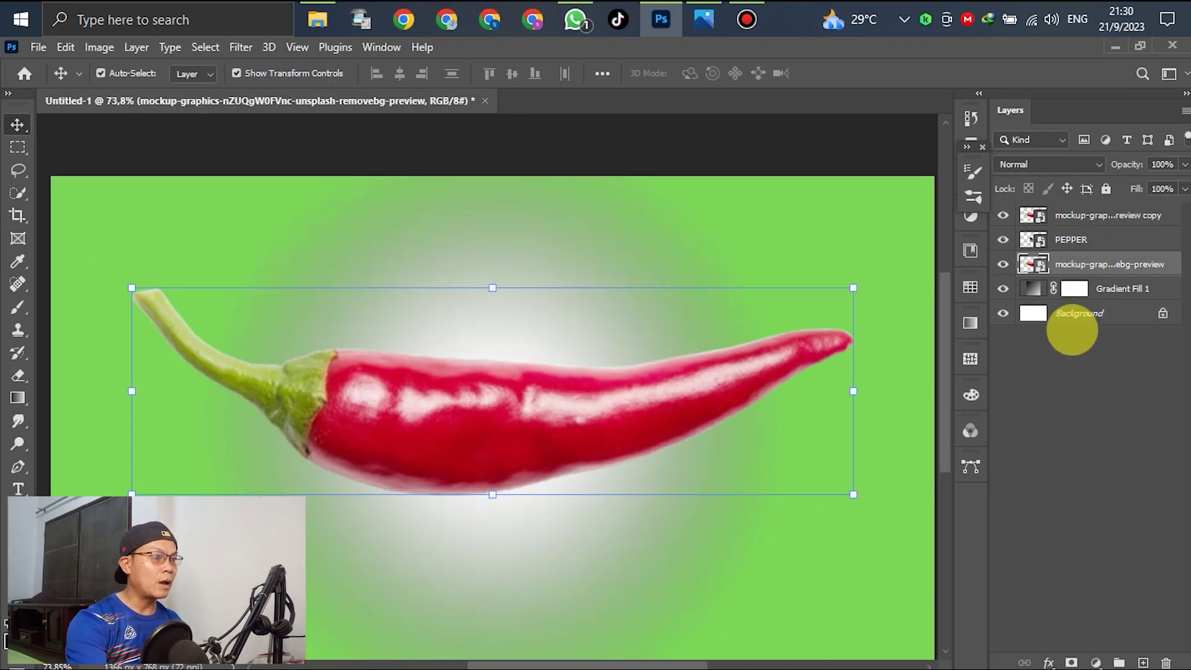
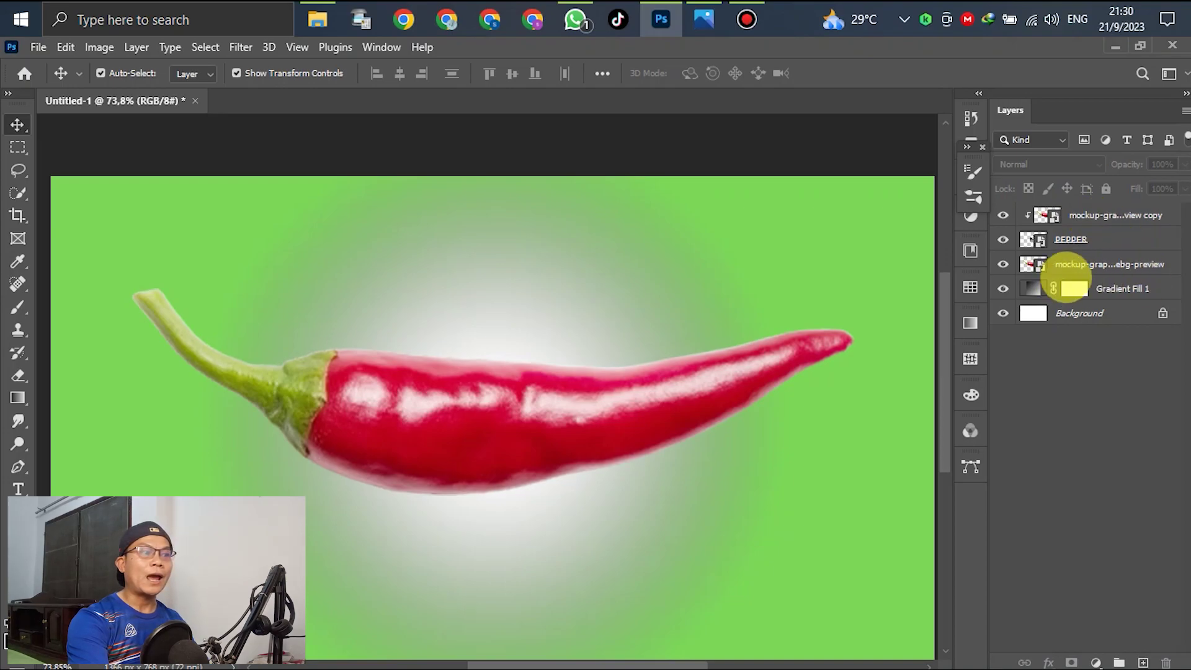
left_click(1003, 264)
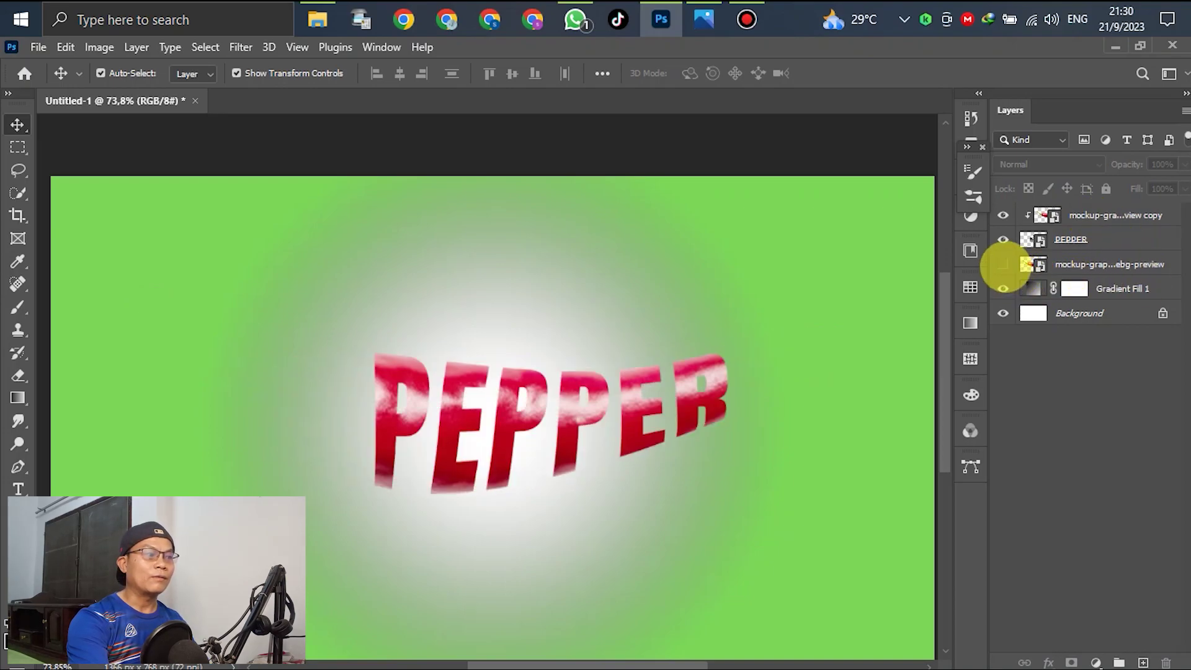
left_click(1003, 265)
left_click(1003, 264)
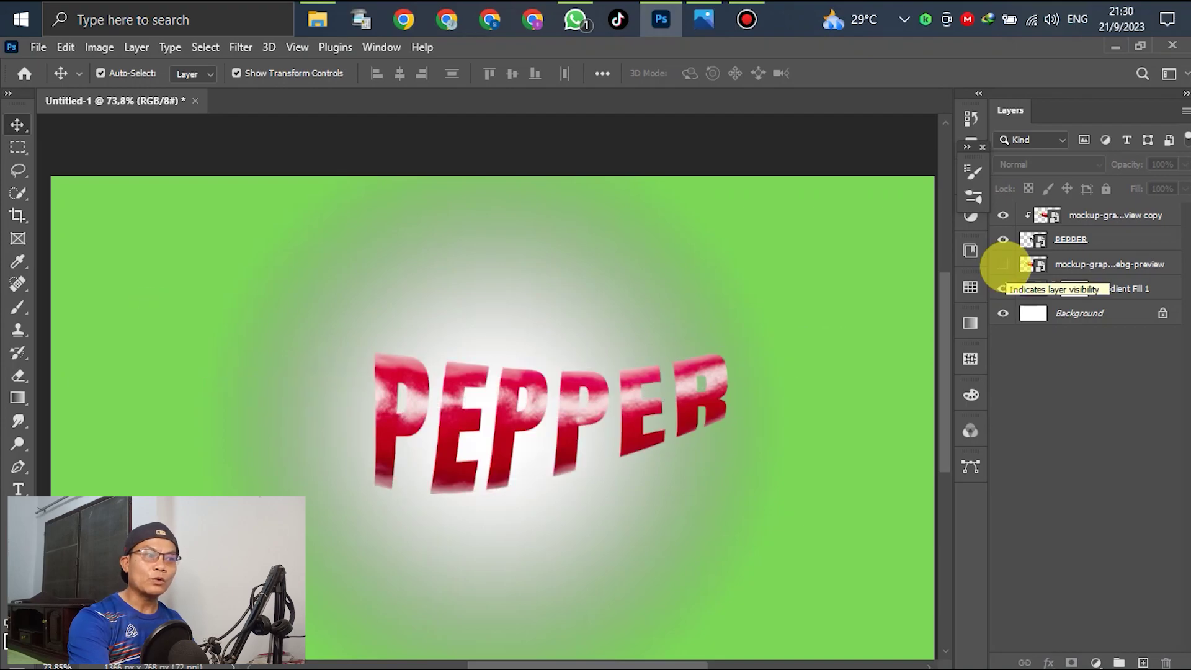
scroll(899, 397, "down", 1)
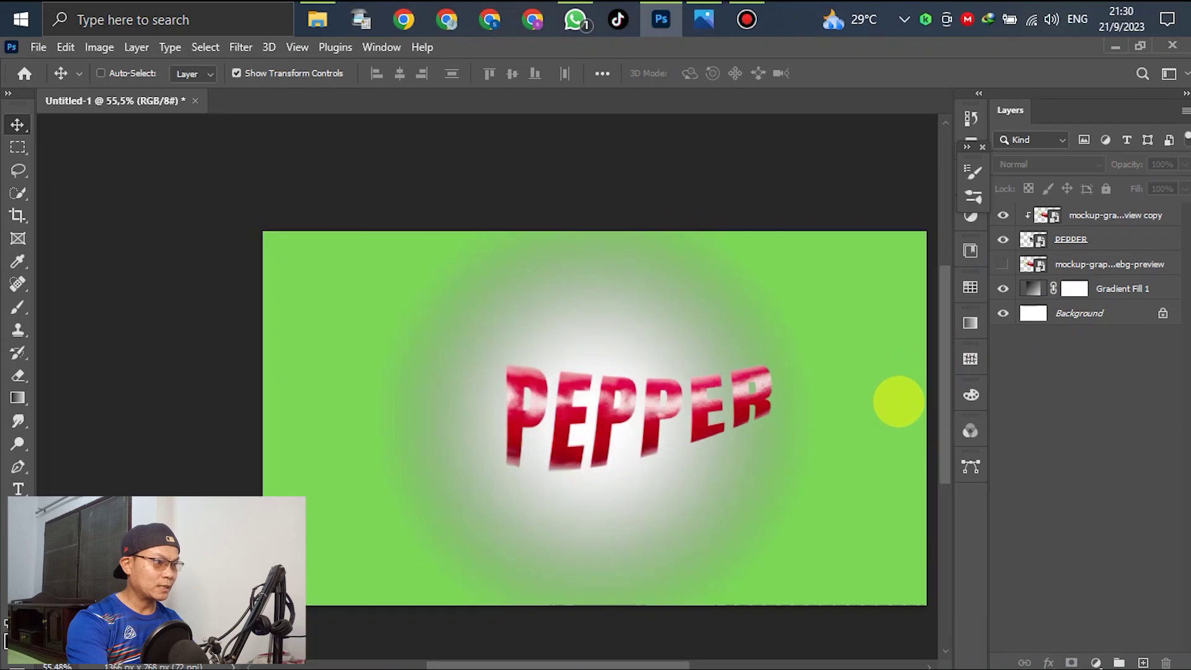
scroll(824, 351, "up", 2)
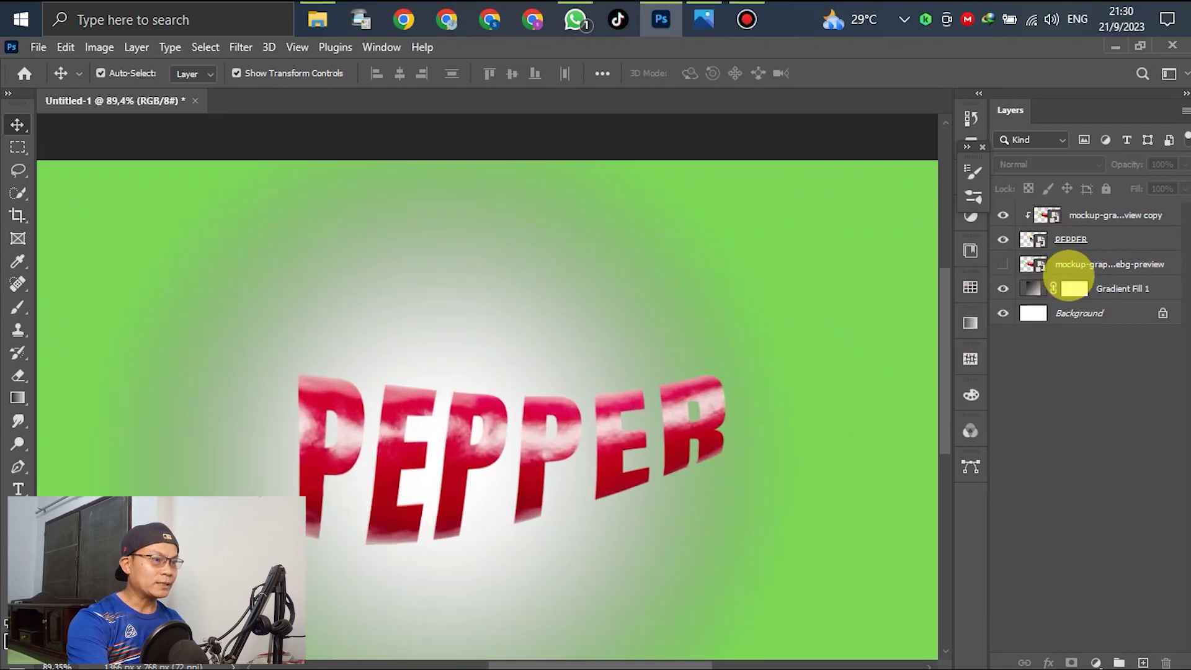
Add a layer mask to the hidden original chilli layer and invert the mask to black
left_click(1067, 264)
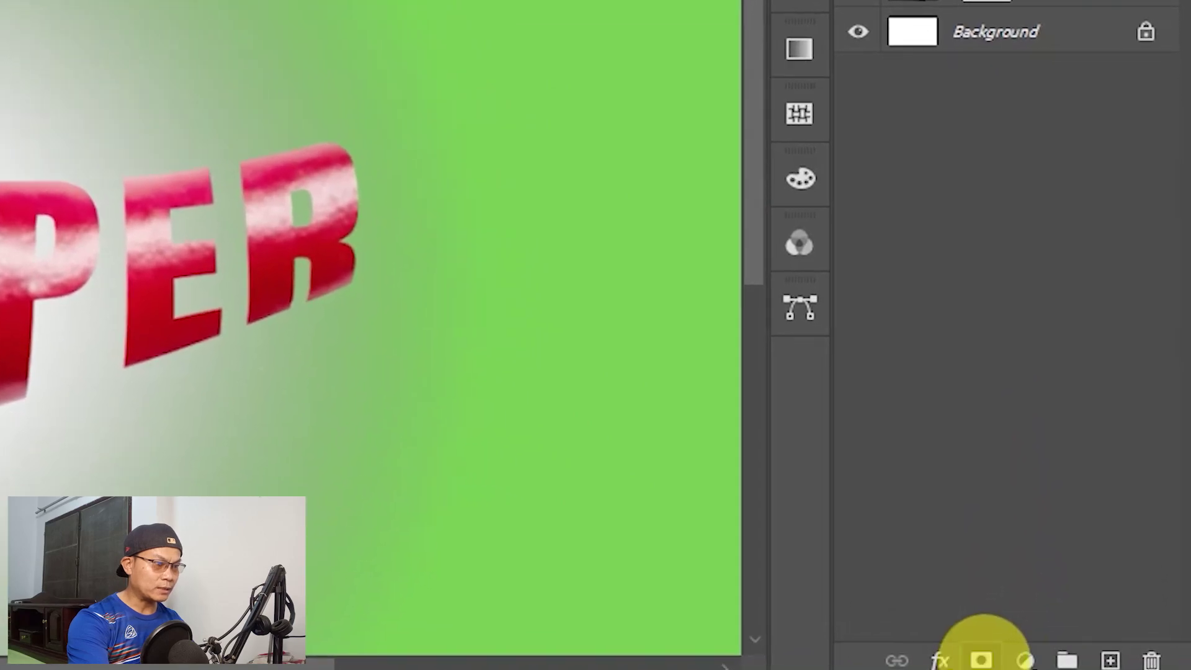
left_click(981, 658)
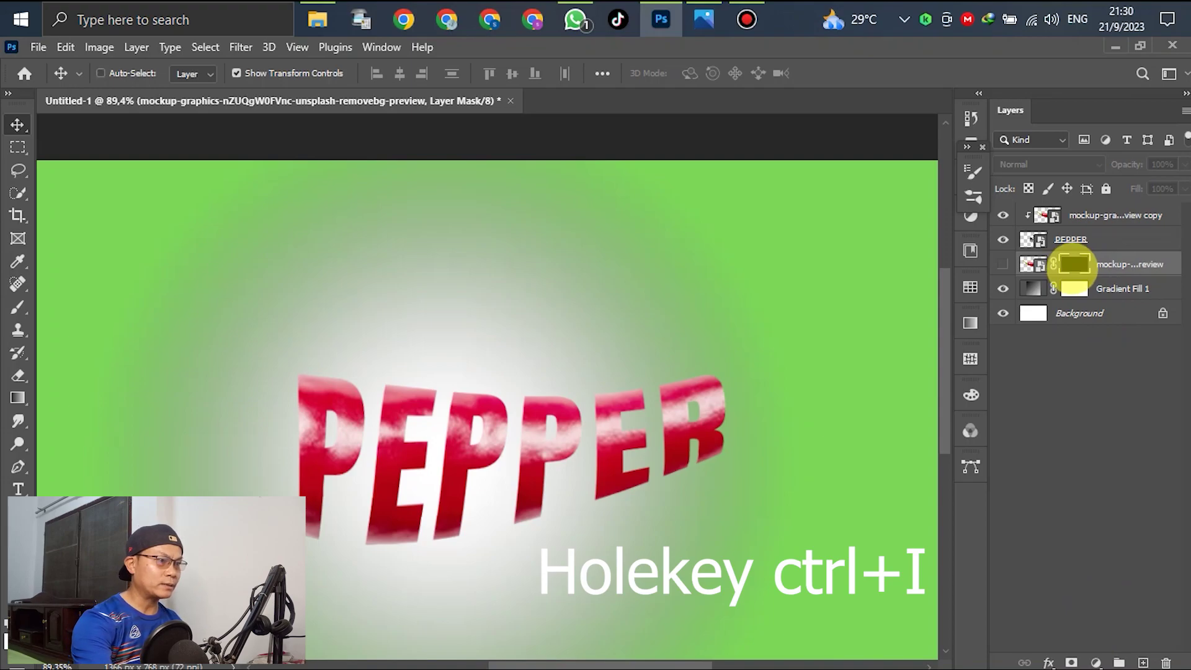
key("ctrl")
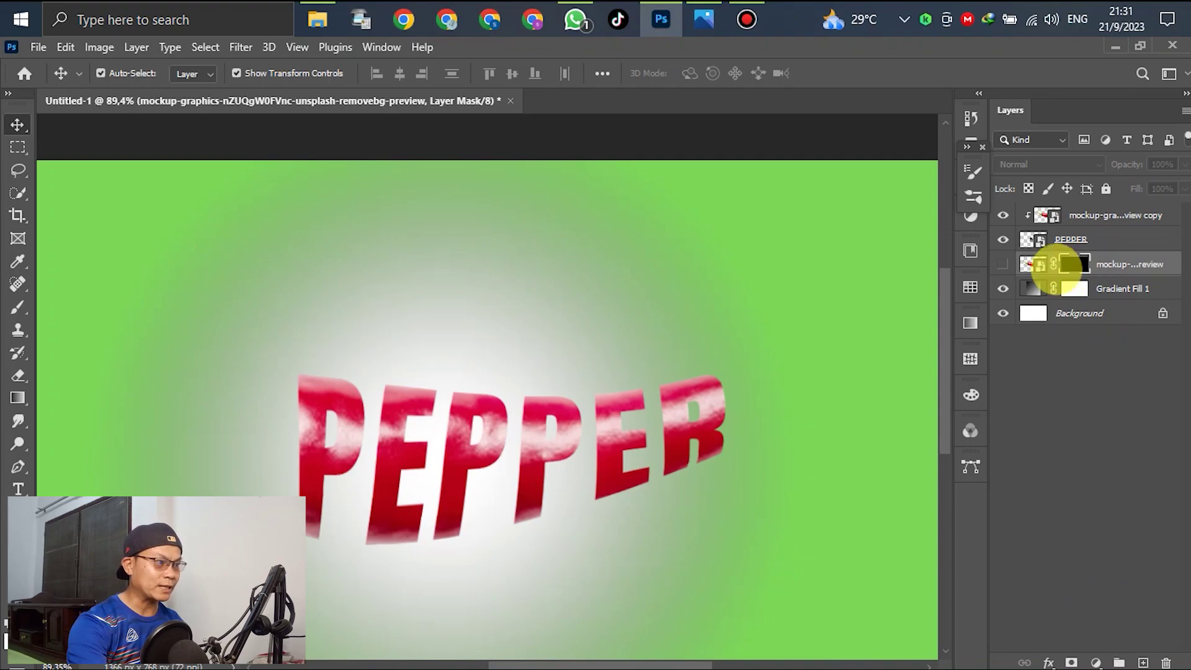
Show the masked chilli layer and set the Brush tool to 100% hardness
scroll(912, 274, "down", 2)
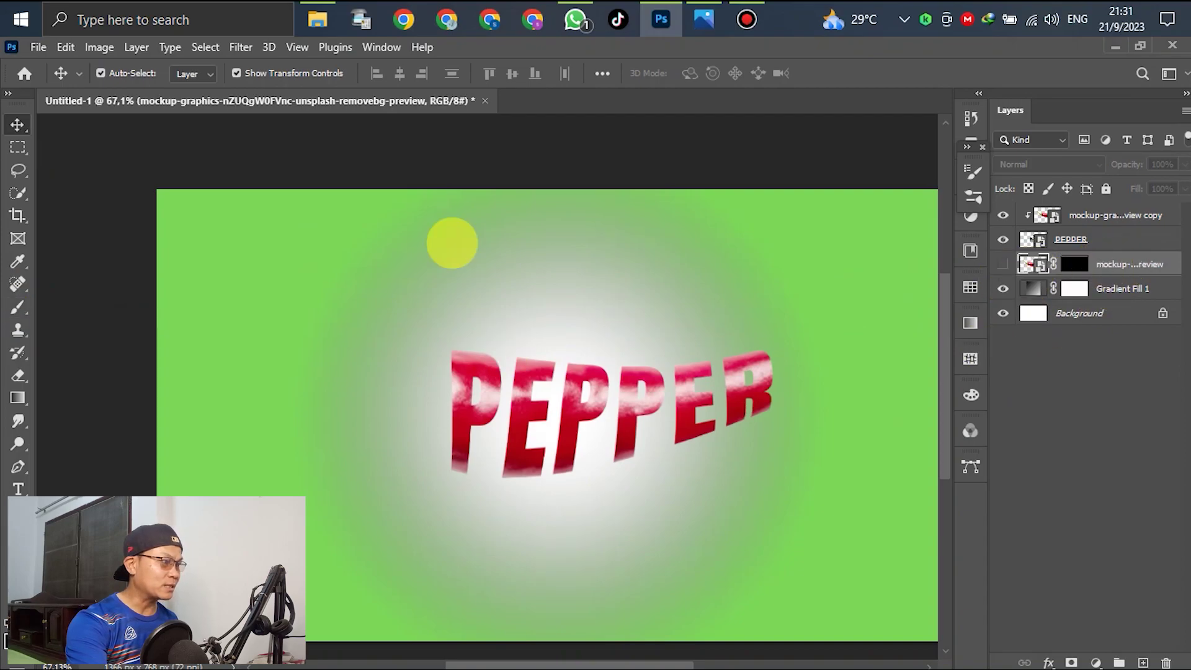
left_click(18, 307)
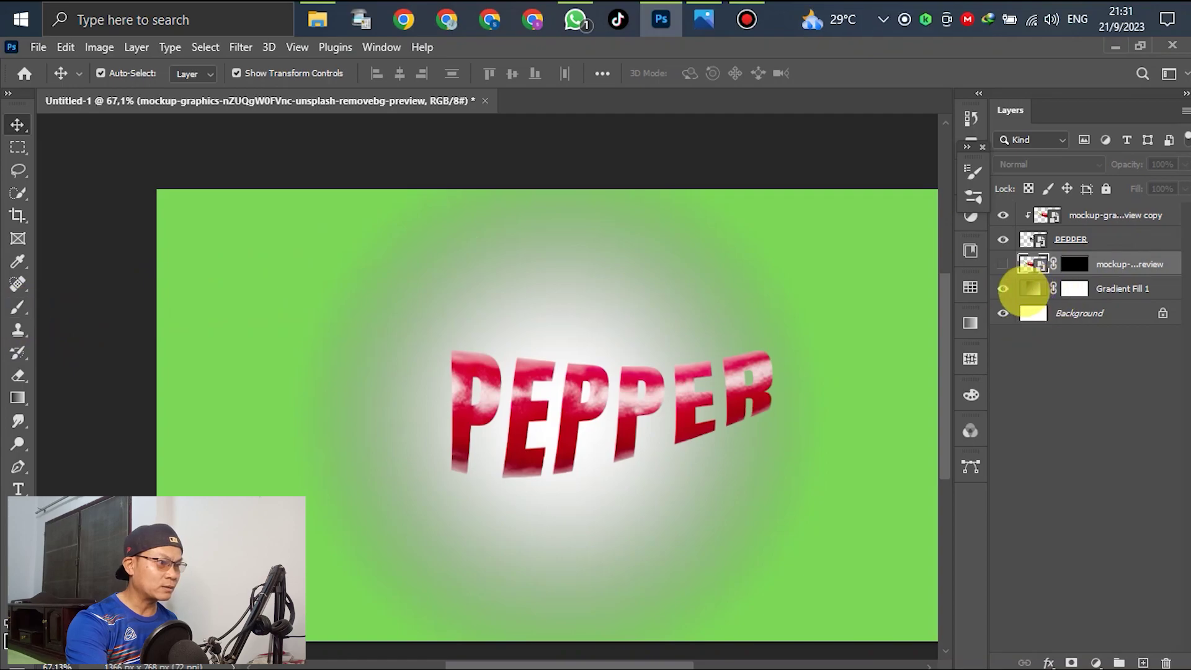
left_click(1003, 264)
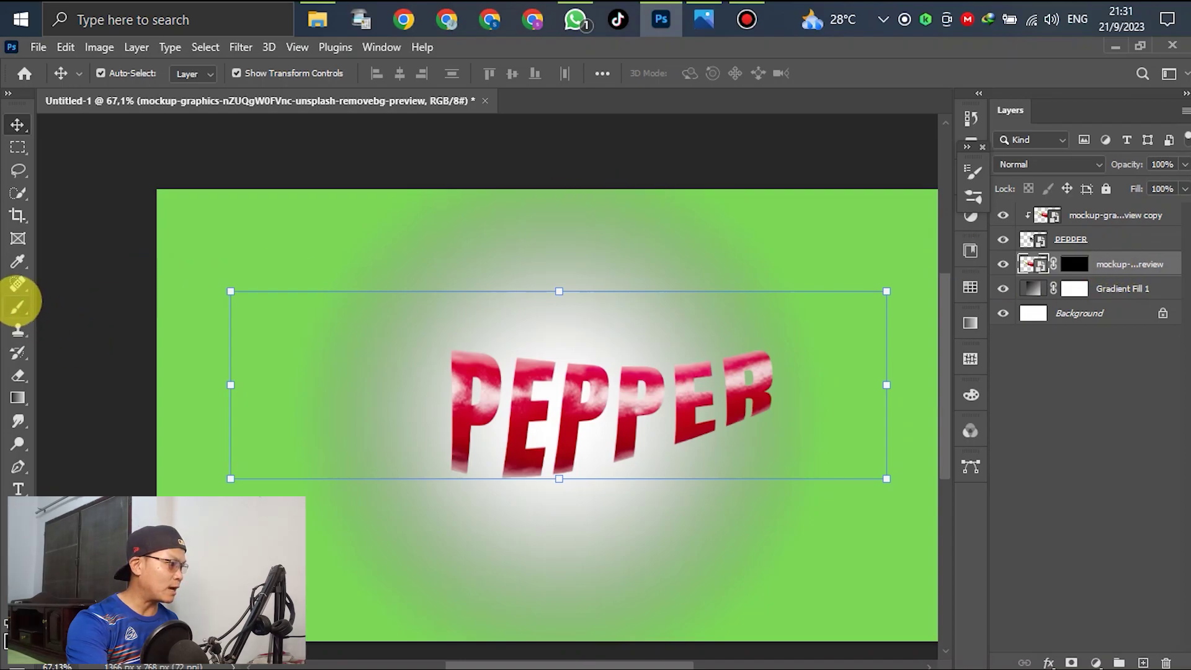
left_click(18, 303)
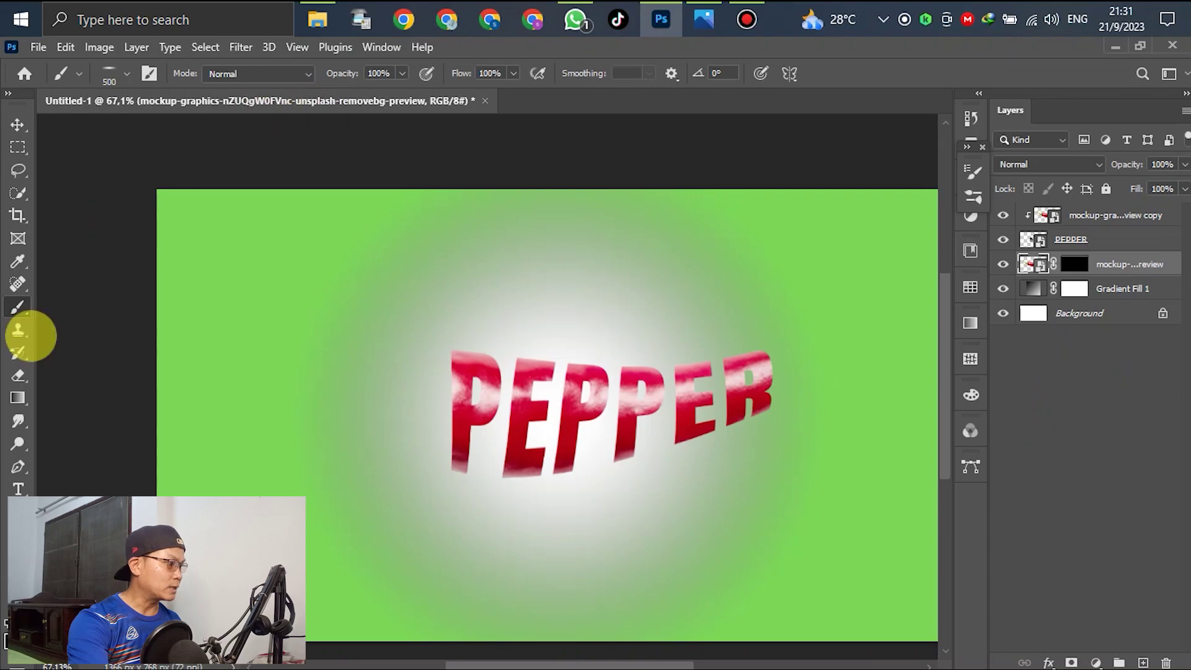
left_click(122, 73)
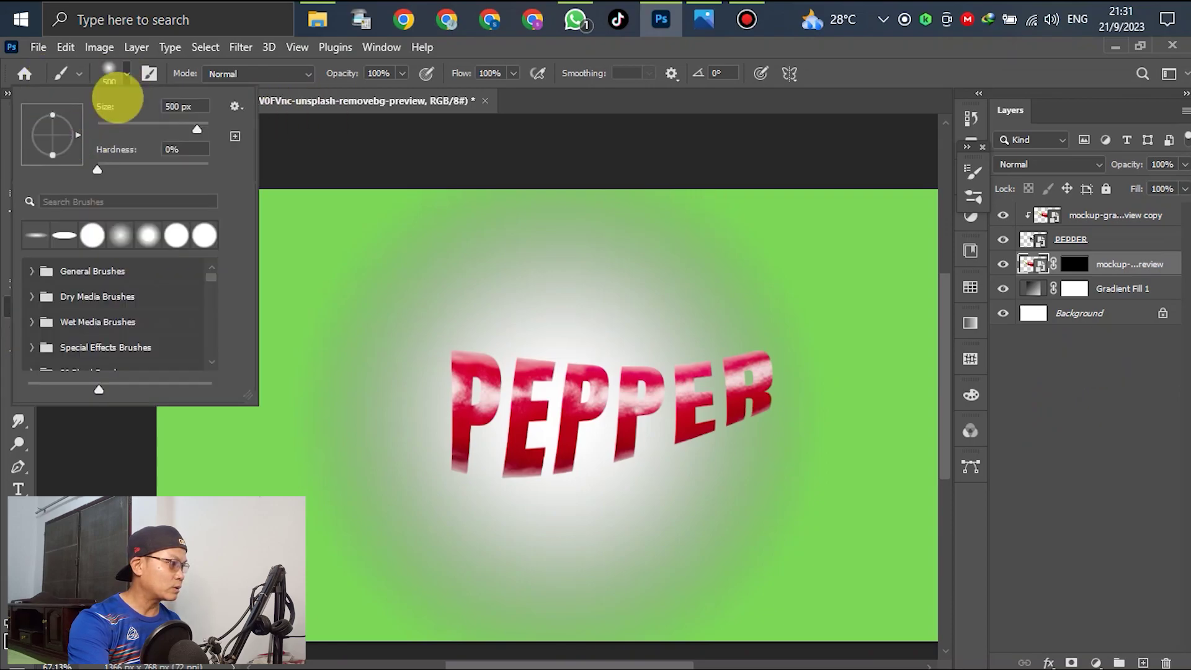
left_click_drag(97, 169, 374, 181)
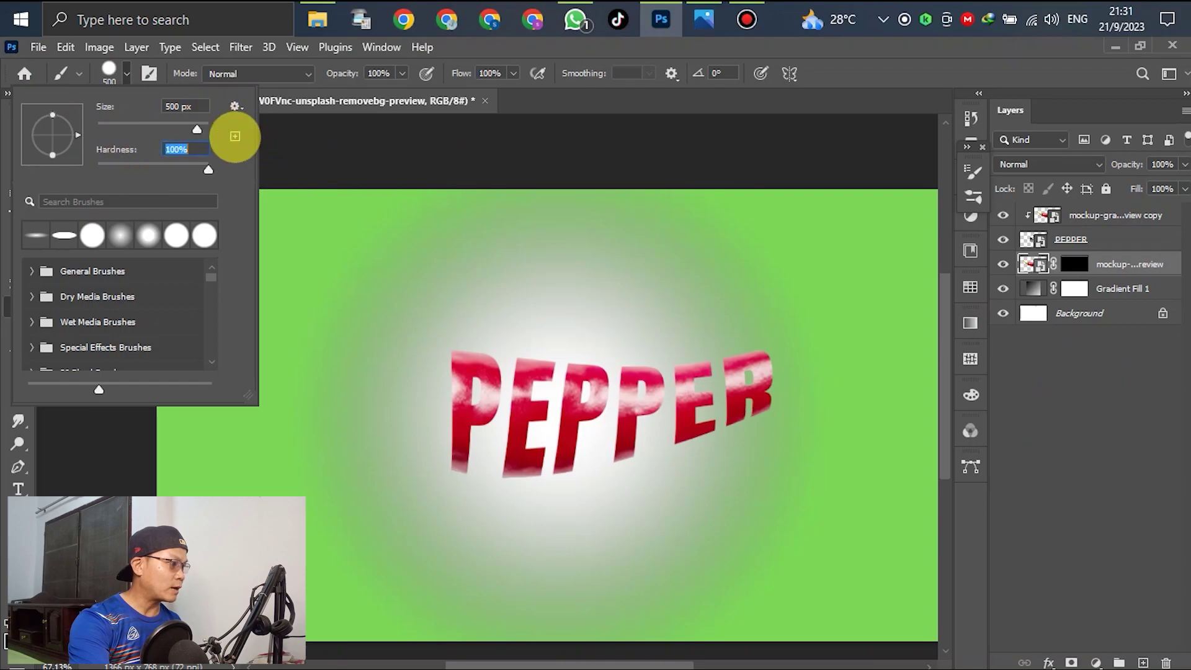
left_click(123, 73)
With a white 175 px brush, paint on the visible chilli layer's mask to reveal the stem and the chilli body up to the first P
key("ctrl+comma")
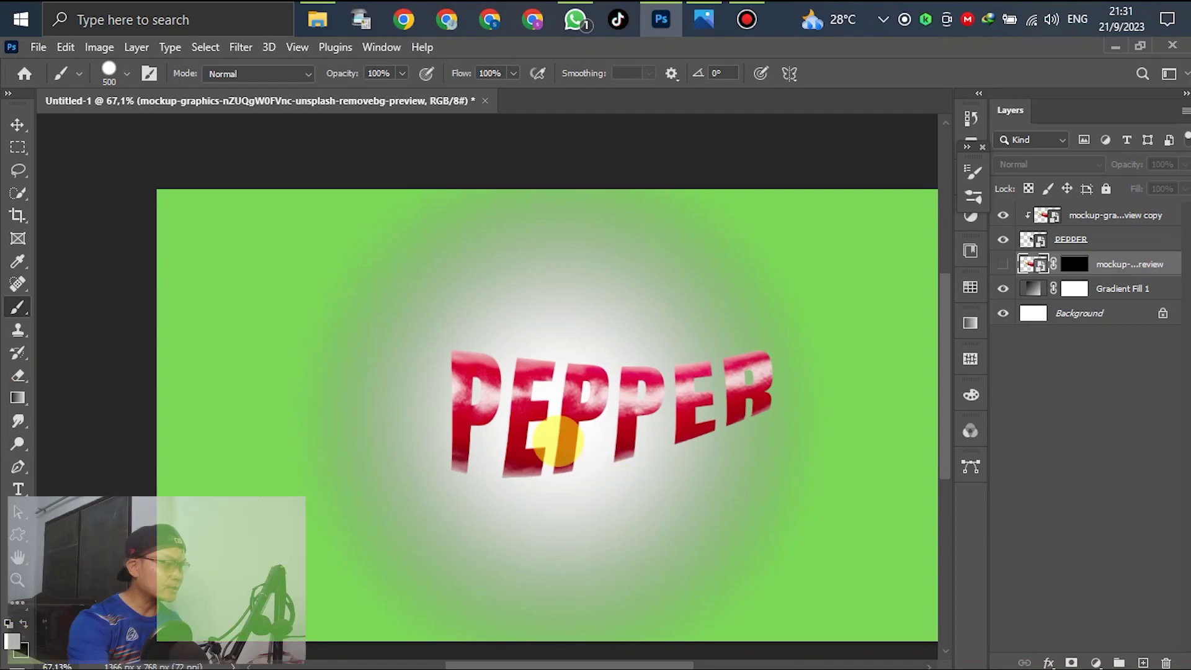
left_click(1003, 264)
left_click(1074, 264)
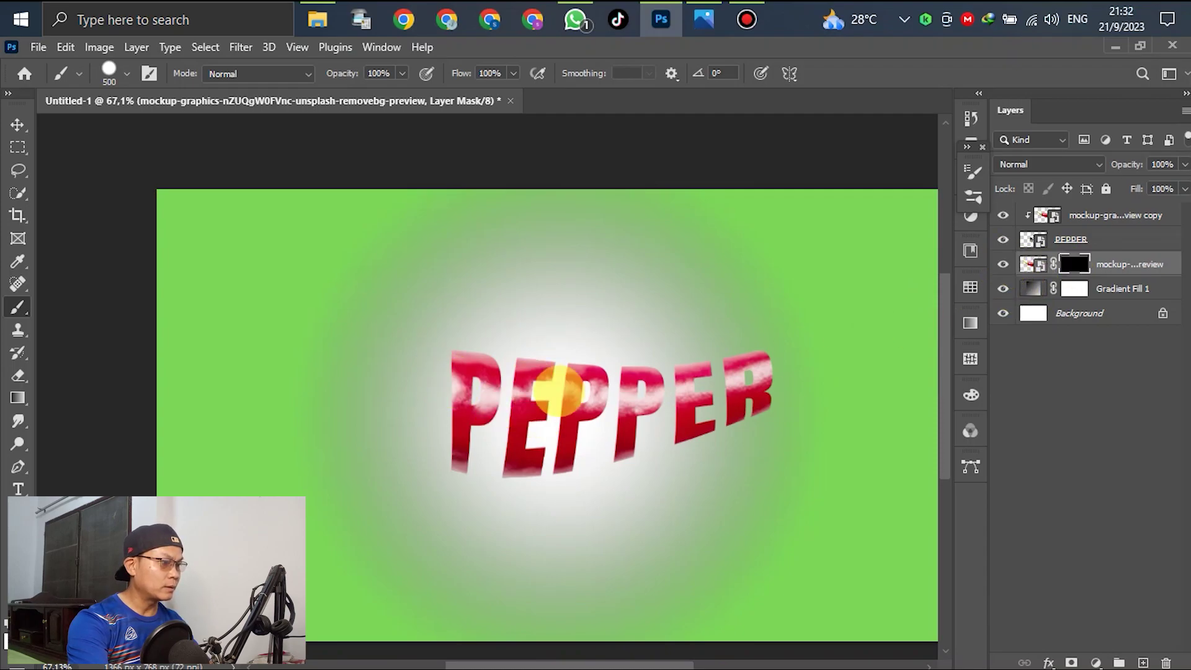
mouse_move(329, 405)
left_mouse_down()
mouse_move(263, 354)
mouse_move(341, 377)
left_mouse_up()
key("x")
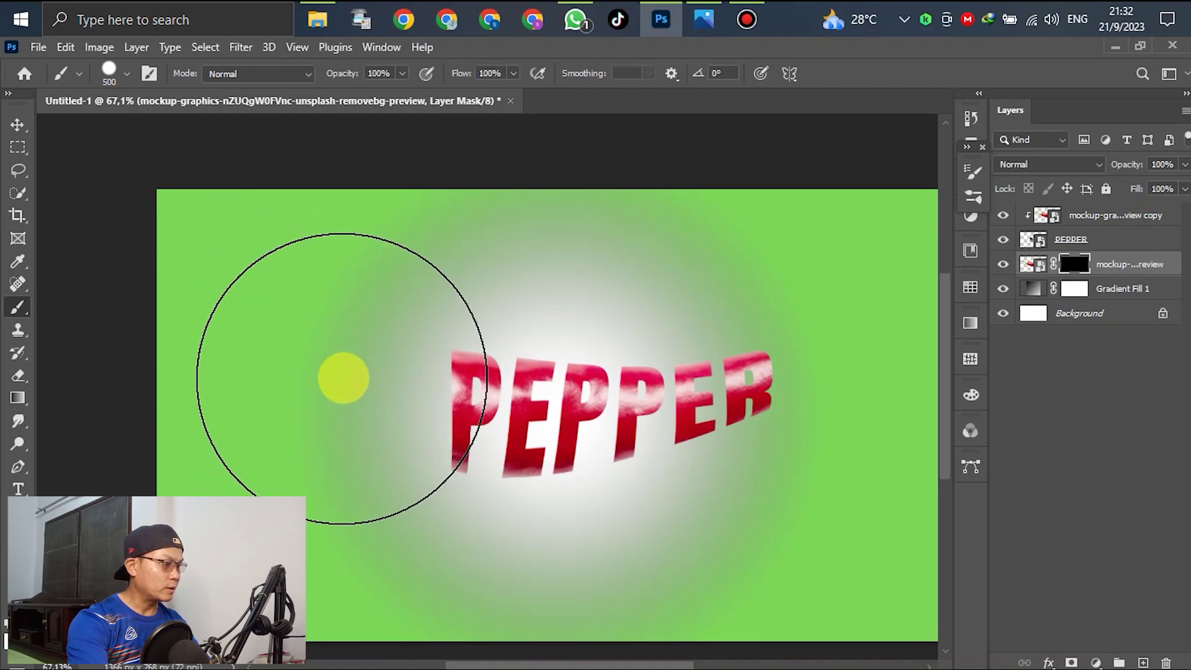
key("bracketleft")
key("bracketleft")
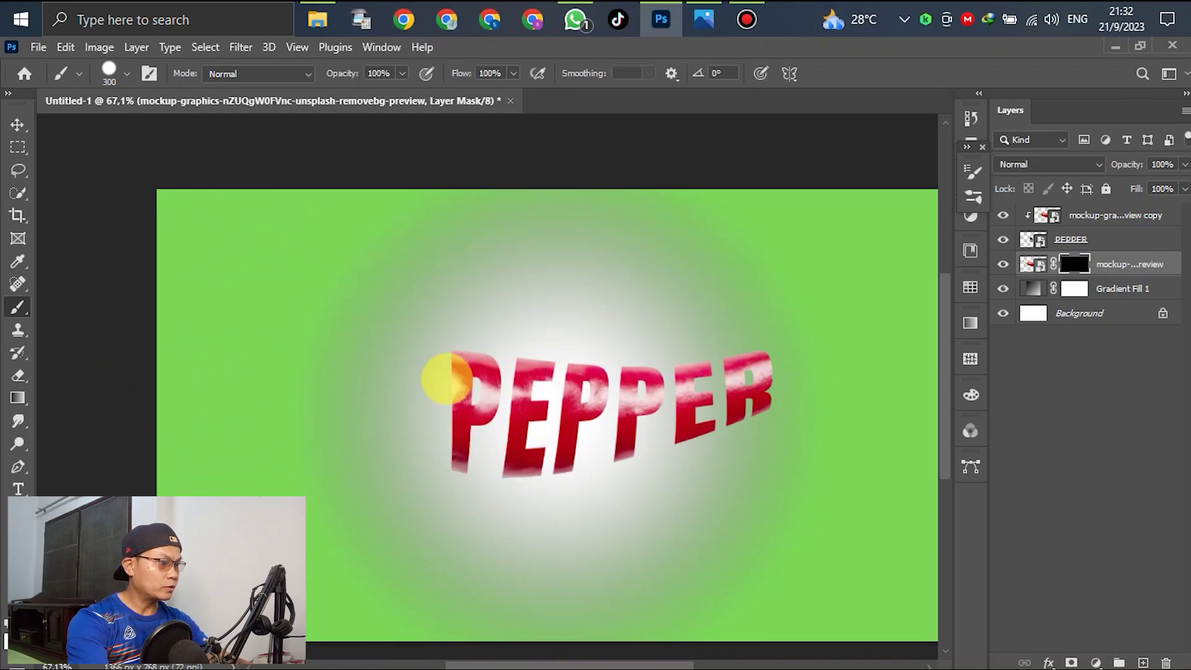
key("bracketleft")
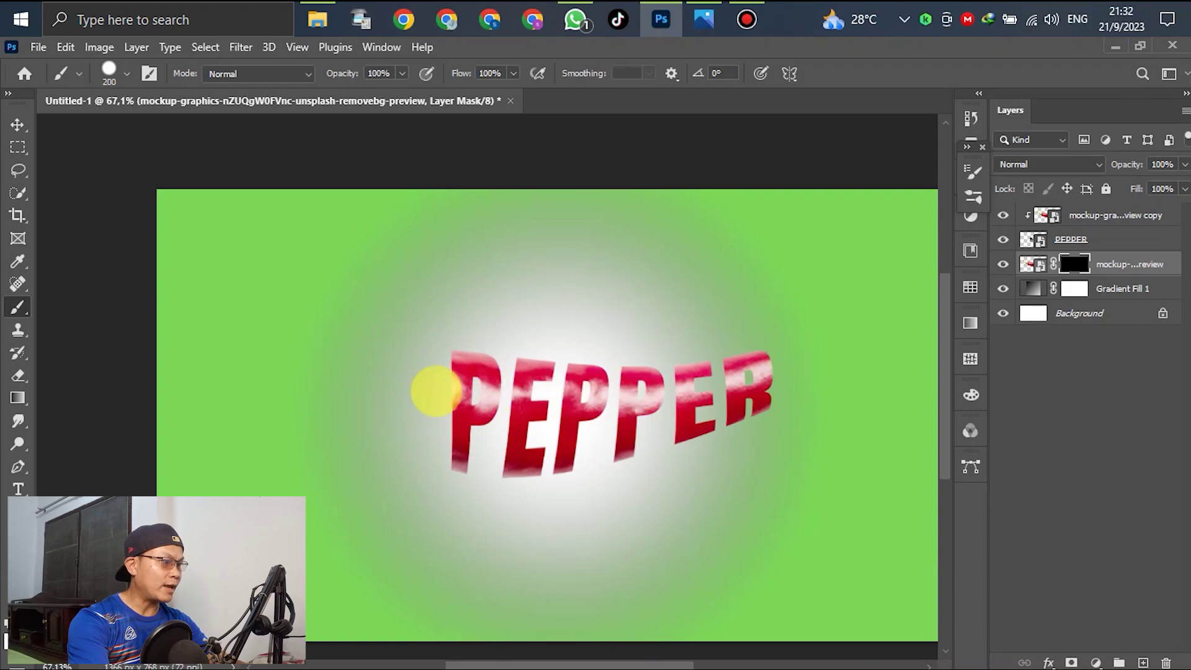
scroll(400, 394, "up", 3)
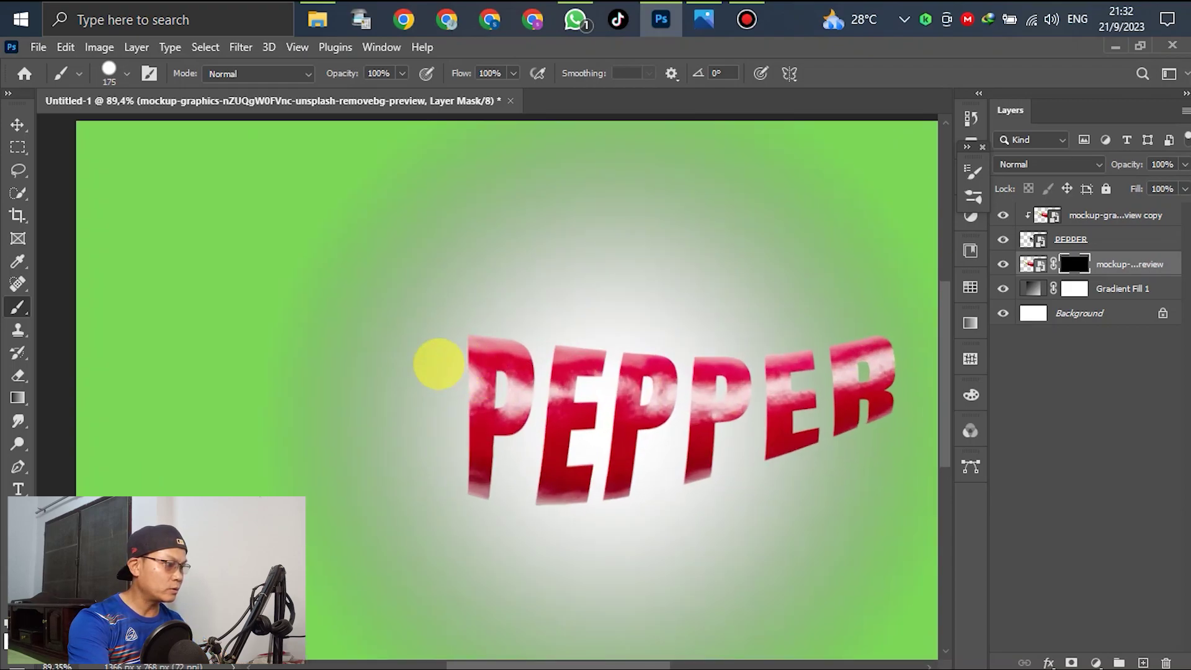
mouse_move(425, 366)
left_mouse_down()
mouse_move(241, 248)
mouse_move(188, 282)
mouse_move(312, 436)
mouse_move(361, 447)
mouse_move(404, 433)
mouse_move(399, 490)
left_mouse_up()
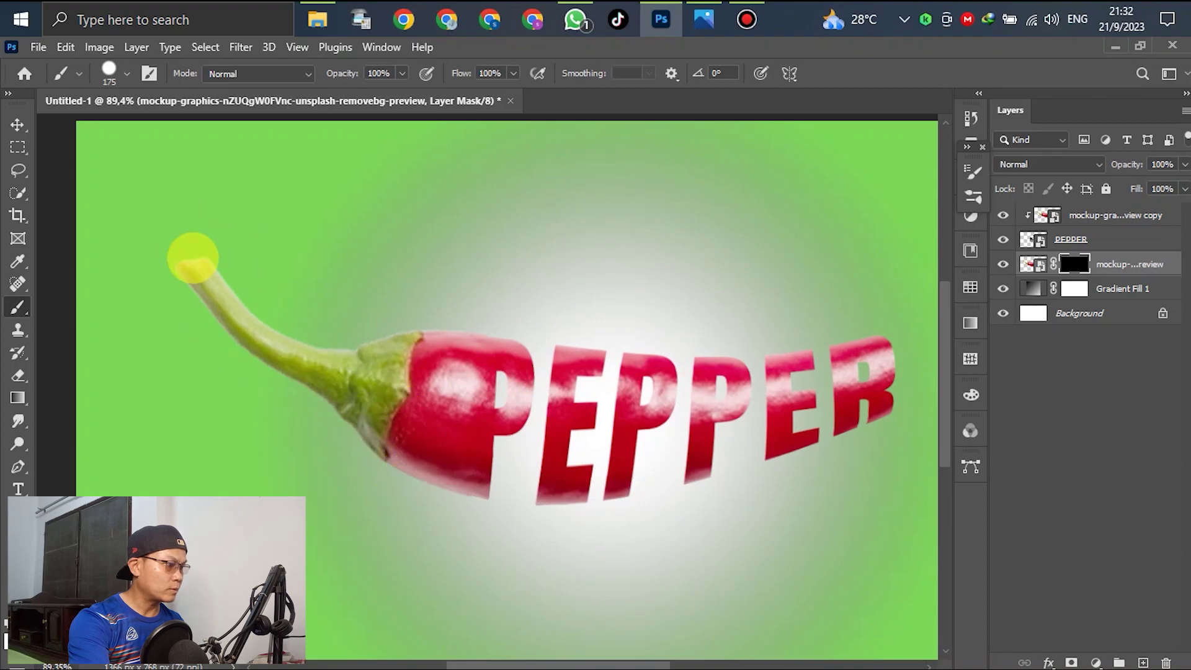
Paint white on the same mask beyond the R to reveal the chilli's pointed tip
scroll(372, 422, "down", 3)
scroll(668, 372, "up", 5)
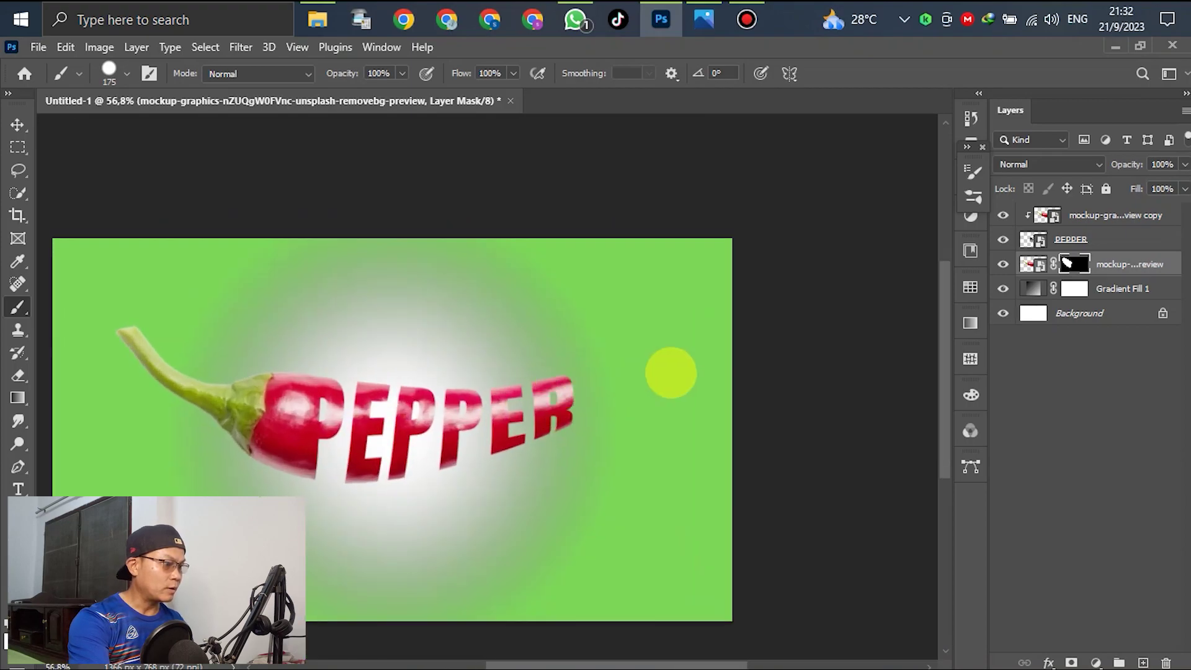
left_click_drag(542, 399, 602, 352)
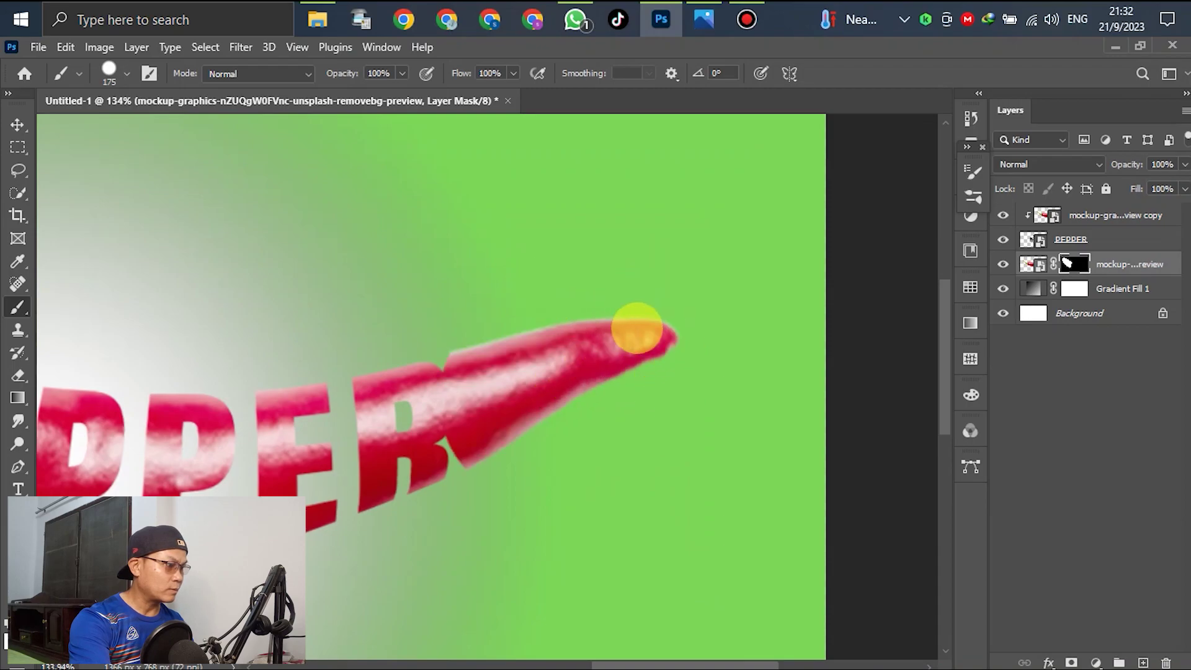
scroll(695, 298, "down", 2)
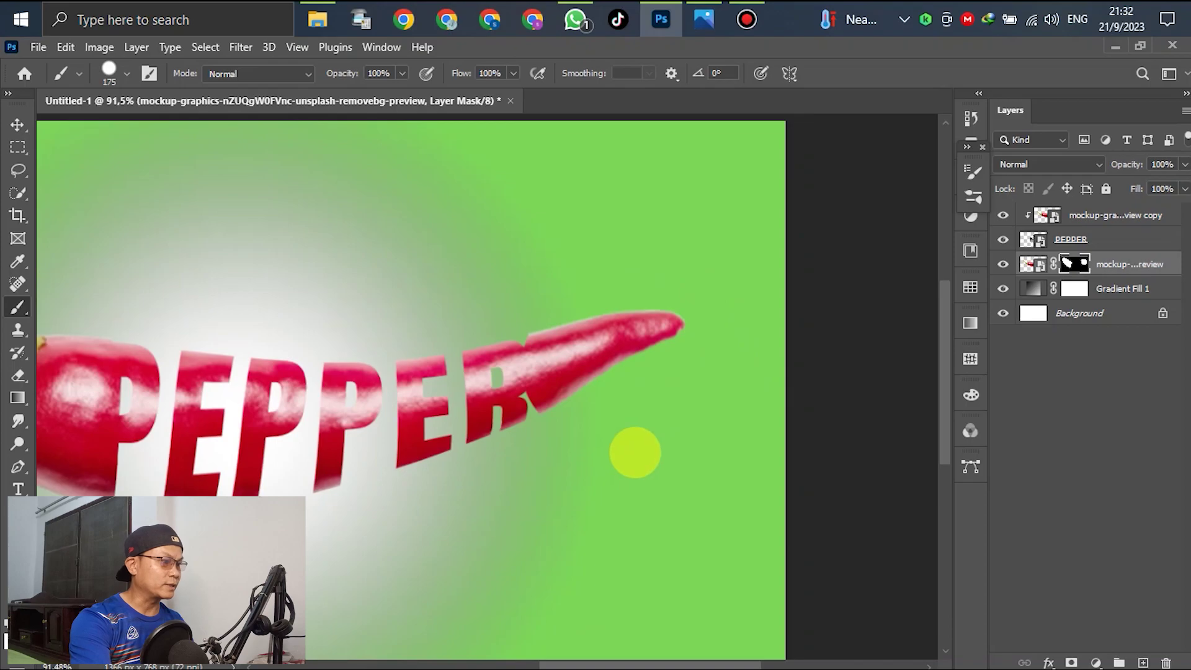
scroll(686, 420, "down", 1)
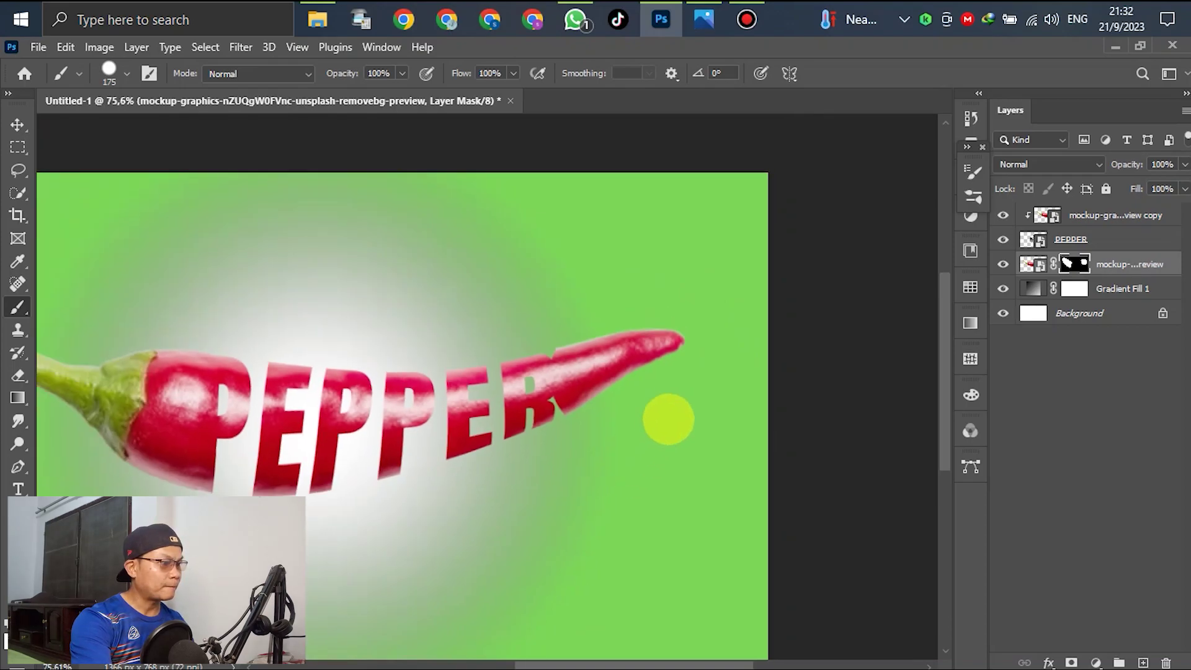
scroll(668, 420, "down", 2)
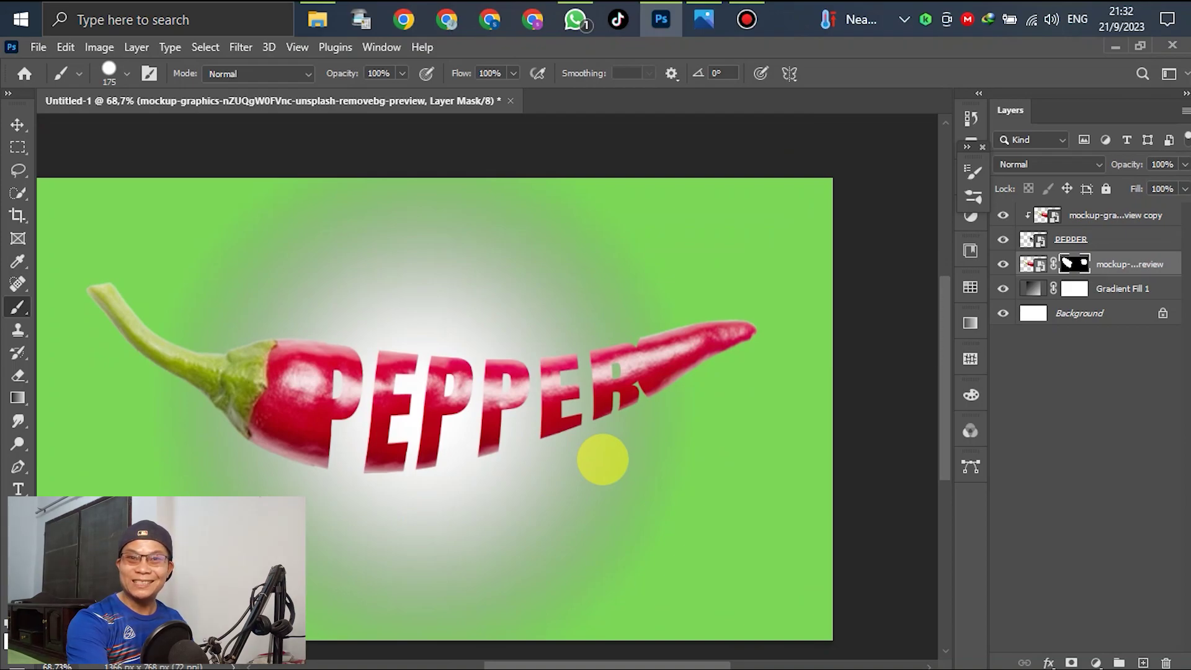
scroll(648, 366, "down", 2)
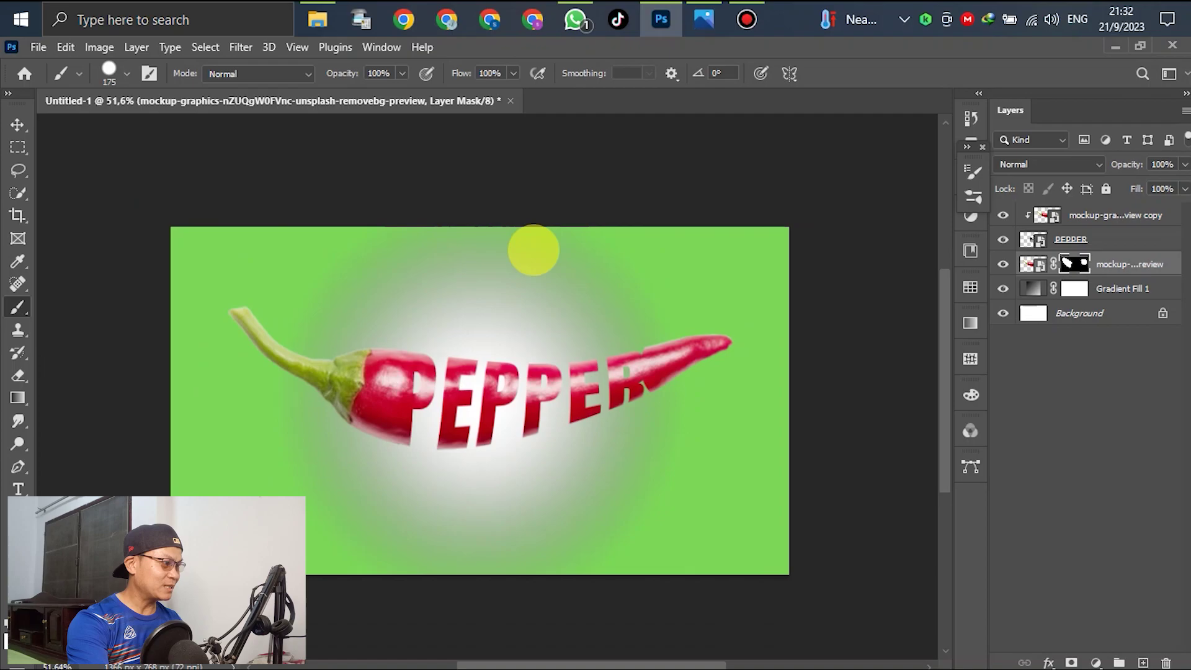
Place the image "—Pngtree—chili plants thrive in sunlight_6270946" from the OBS Studio Data folder in File Explorer into the Photoshop document
left_click(17, 124)
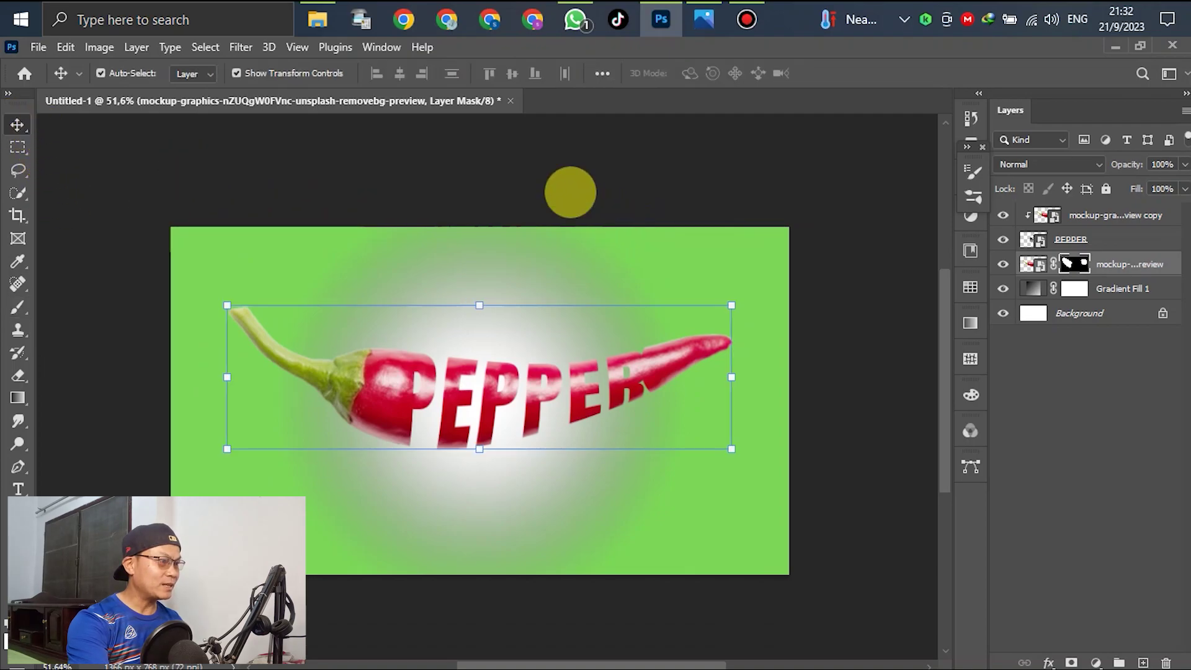
left_click(570, 180)
left_click(315, 16)
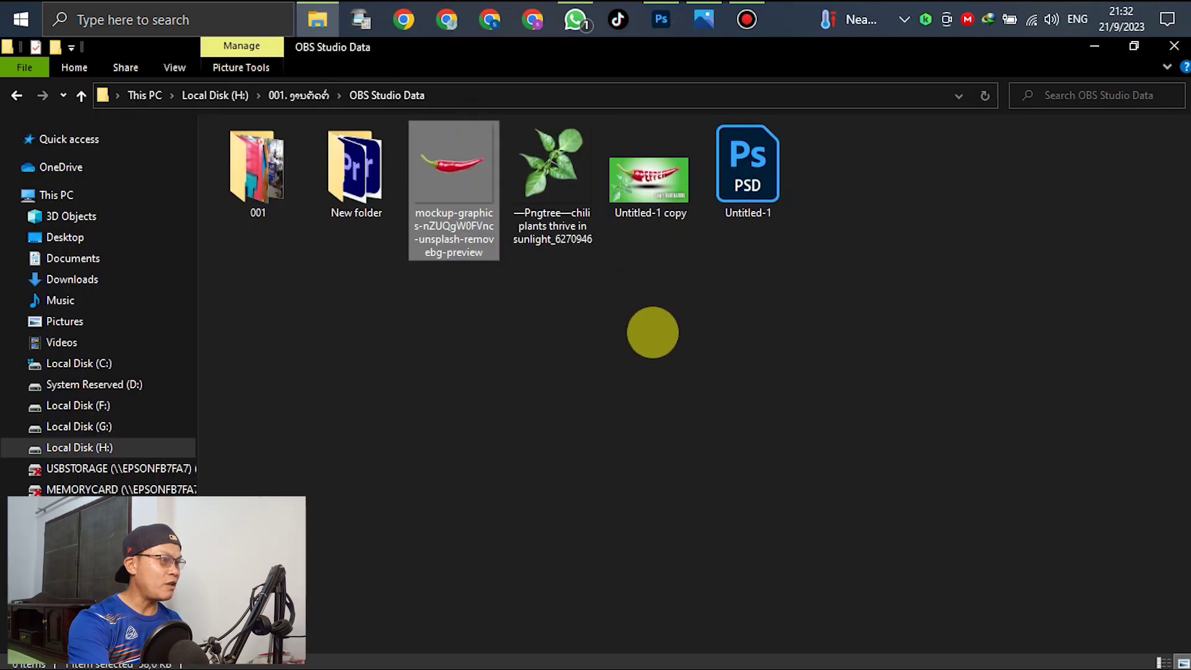
left_click_drag(552, 171, 253, 487)
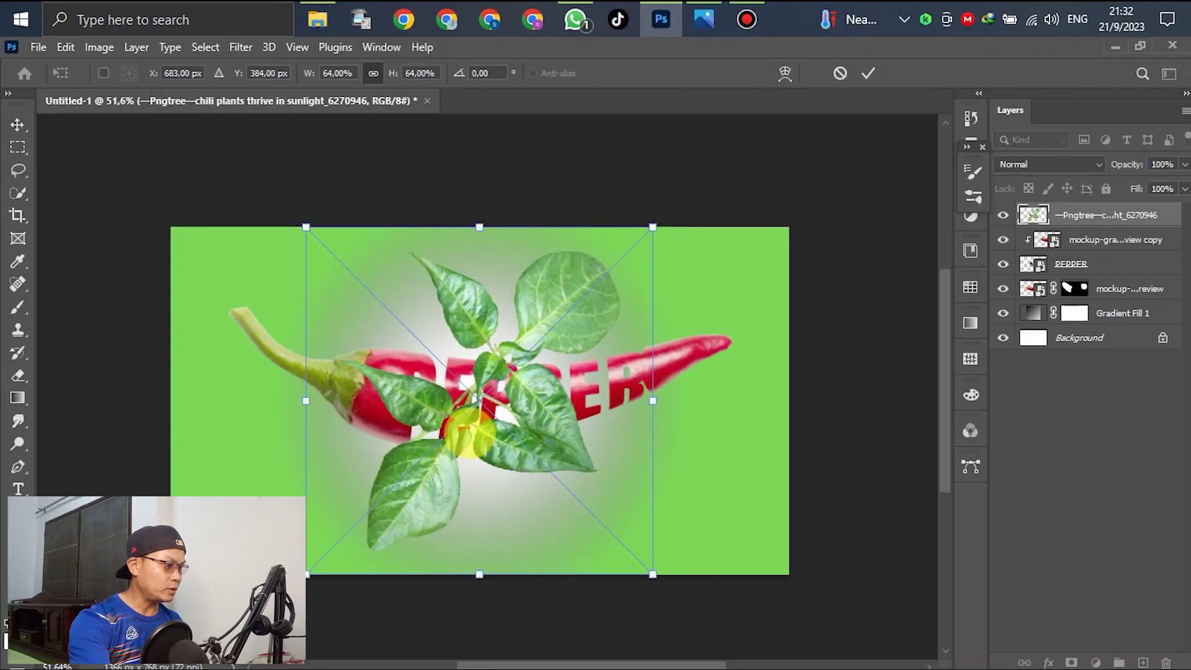
Scale the placed leaf image to 48.12%, position it in the canvas's lower-left area beneath the stem, and apply the transform
left_click_drag(569, 285, 378, 317)
left_click_drag(459, 257, 373, 343)
left_click_drag(307, 434, 307, 432)
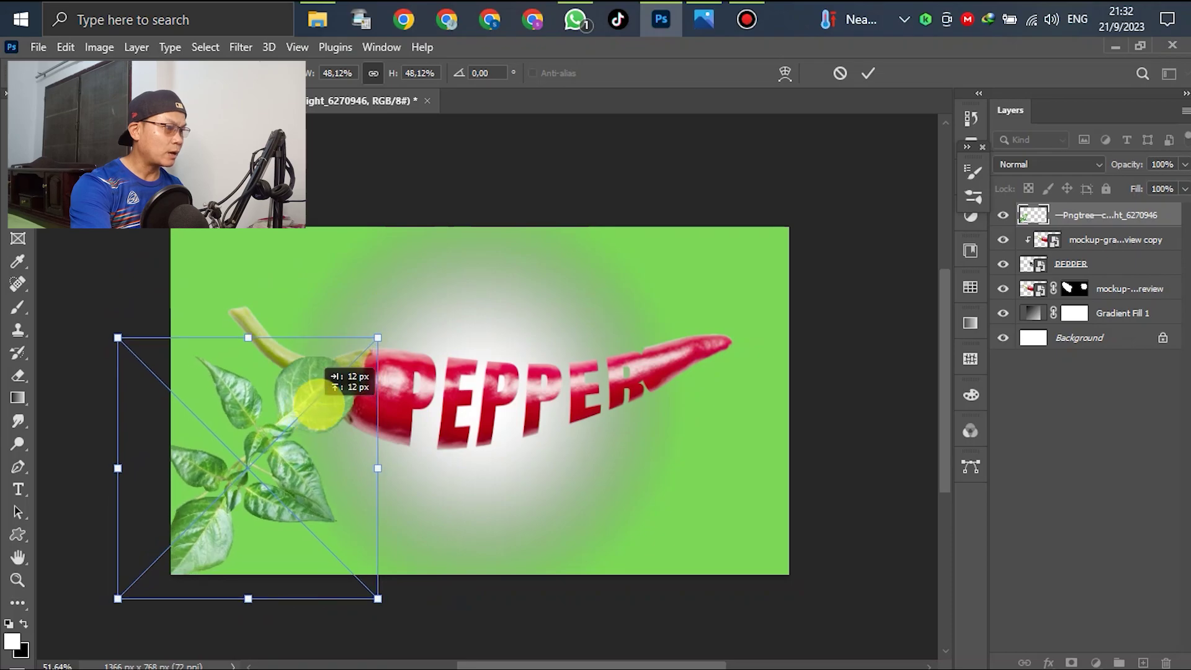
left_click(870, 73)
Move the leaf layer directly below the masked chilli layer, then shift the leaves closer to the stem and enlarge them slightly
mouse_move(1086, 218)
left_mouse_down()
mouse_move(1090, 243)
mouse_move(1064, 214)
left_mouse_up()
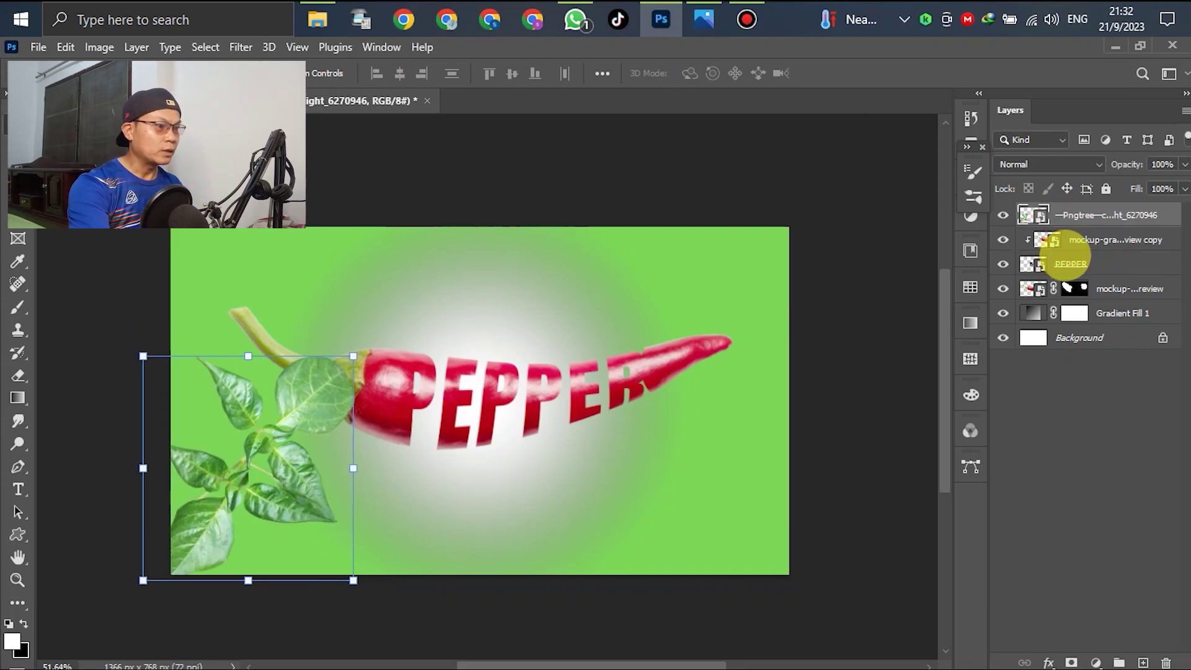
left_click_drag(1098, 215, 1129, 282)
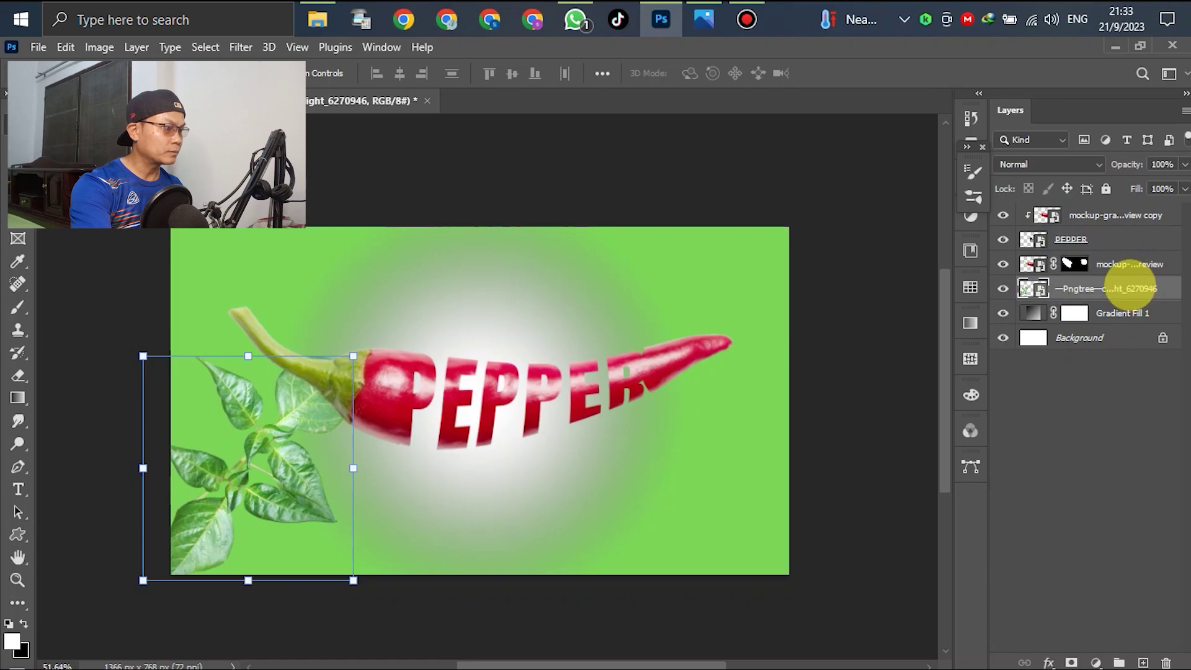
mouse_move(353, 356)
left_mouse_down()
mouse_move(391, 316)
mouse_move(347, 355)
left_mouse_up()
mouse_move(269, 483)
left_mouse_down()
mouse_move(545, 285)
mouse_move(319, 425)
mouse_move(286, 467)
left_mouse_up()
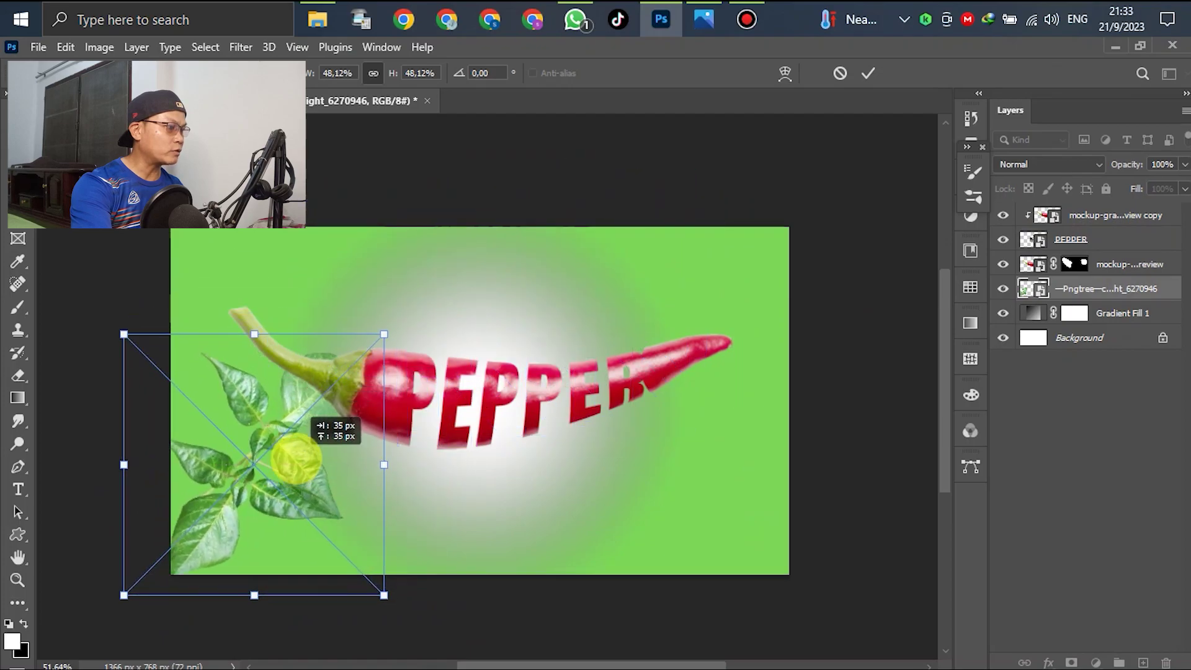
left_click_drag(384, 333, 394, 325)
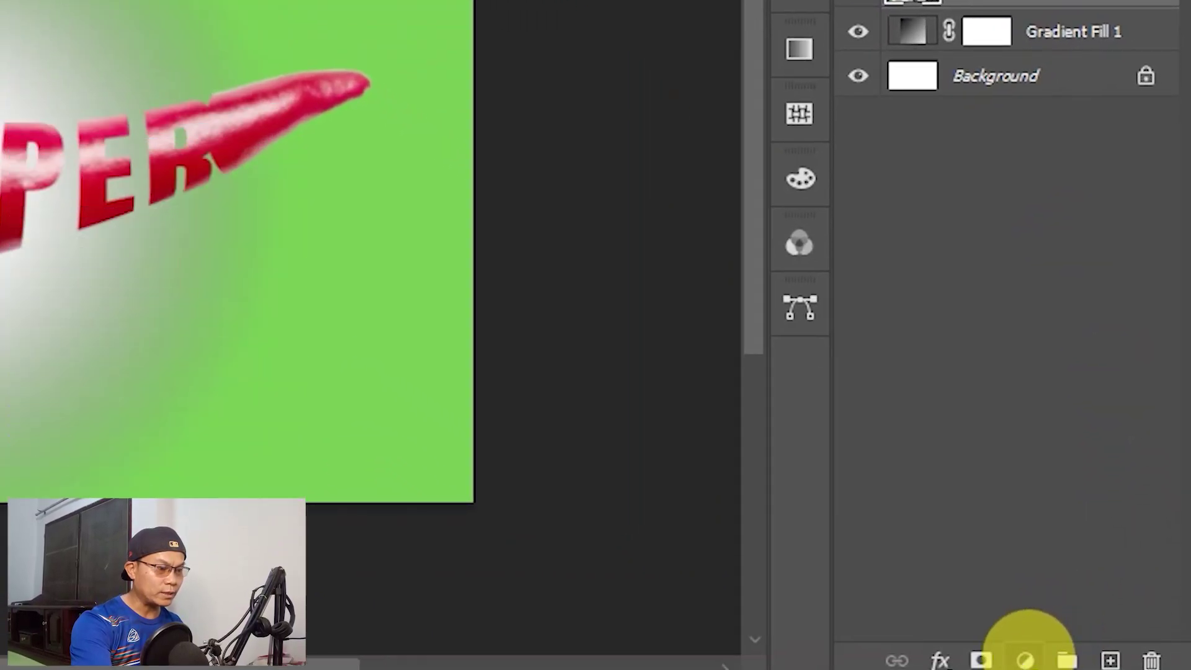
Add a Hue/Saturation adjustment layer above the leaf layer and clip it to the leaves
left_click(1024, 659)
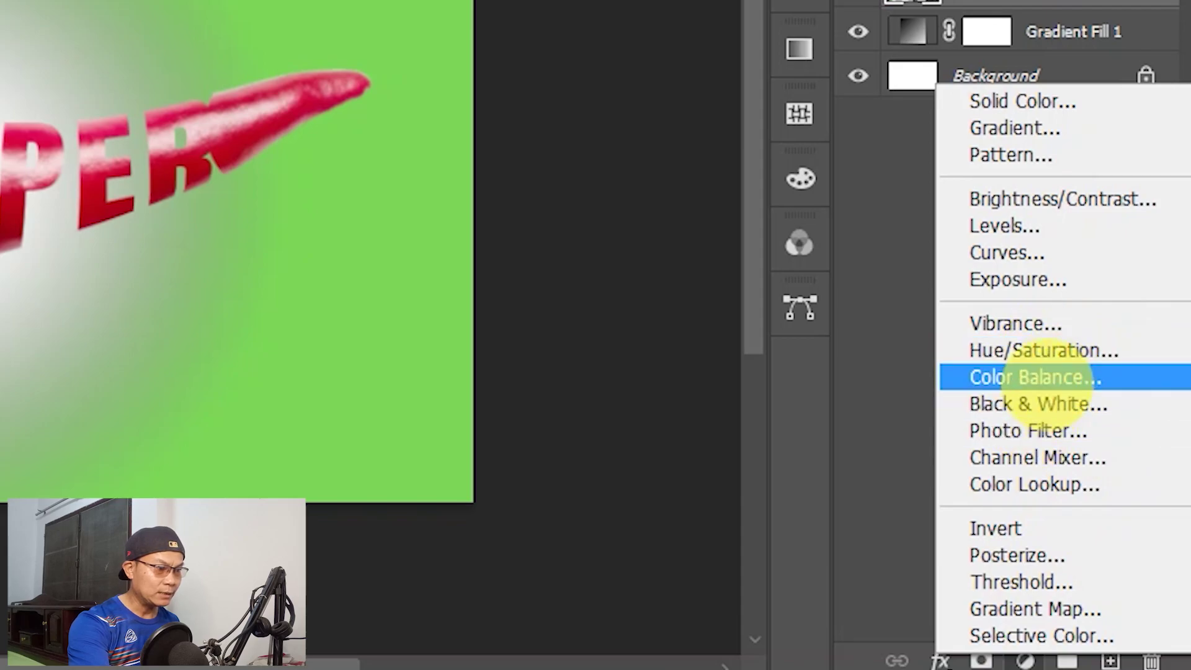
left_click(1042, 350)
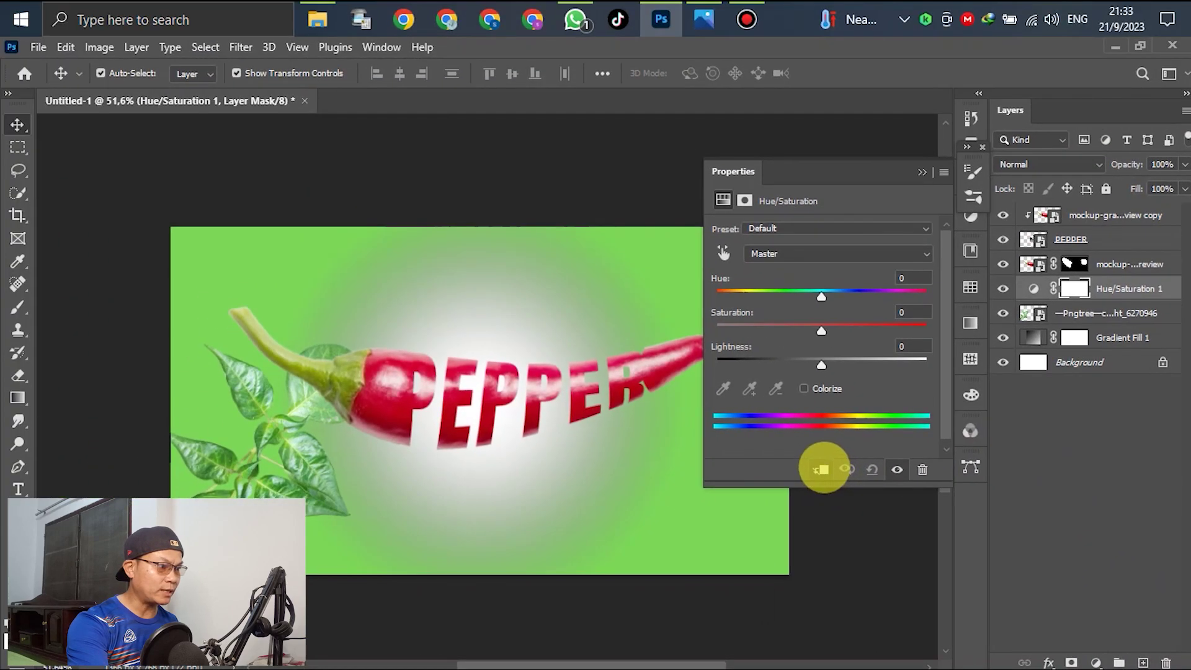
left_click(820, 469)
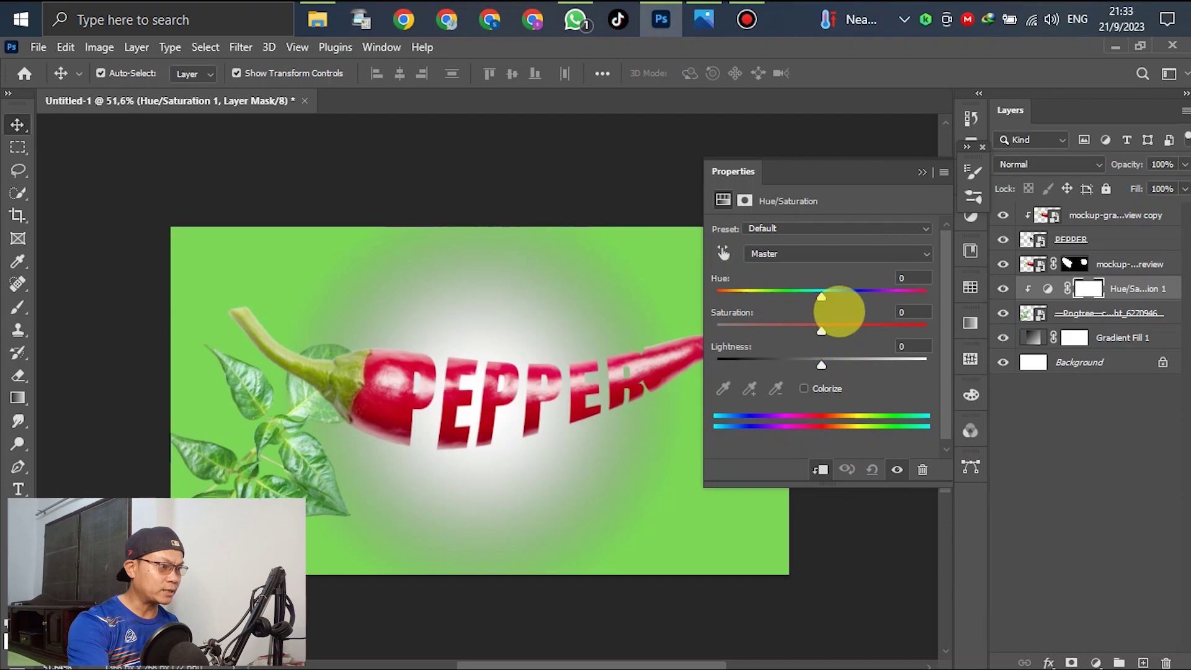
Set the leaf adjustment's Hue to -16, Saturation to +33 and Lightness to +1, then close its properties
mouse_move(820, 297)
left_mouse_down()
mouse_move(906, 300)
mouse_move(820, 307)
left_mouse_up()
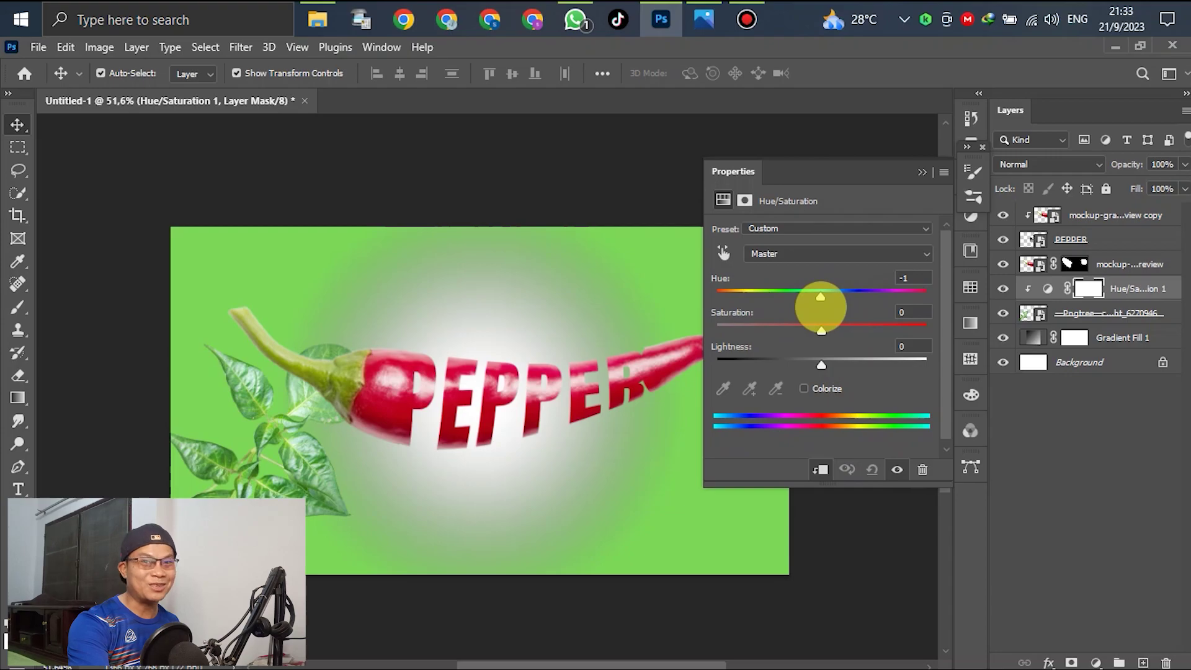
left_click_drag(820, 307, 804, 298)
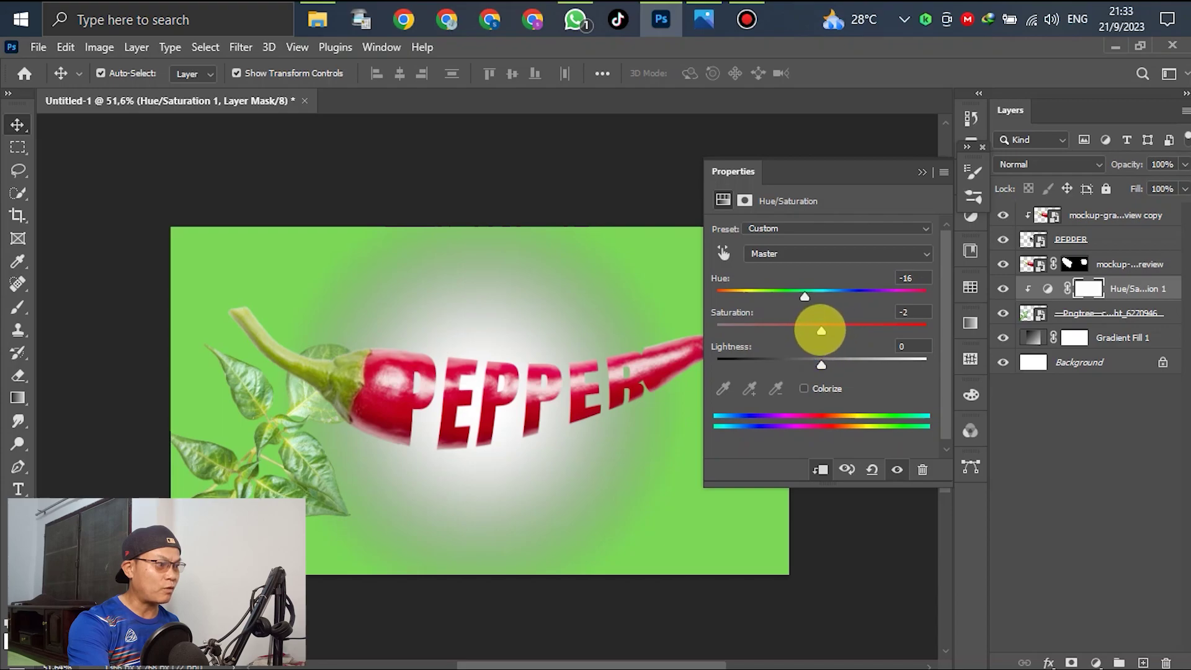
left_click_drag(820, 331, 855, 332)
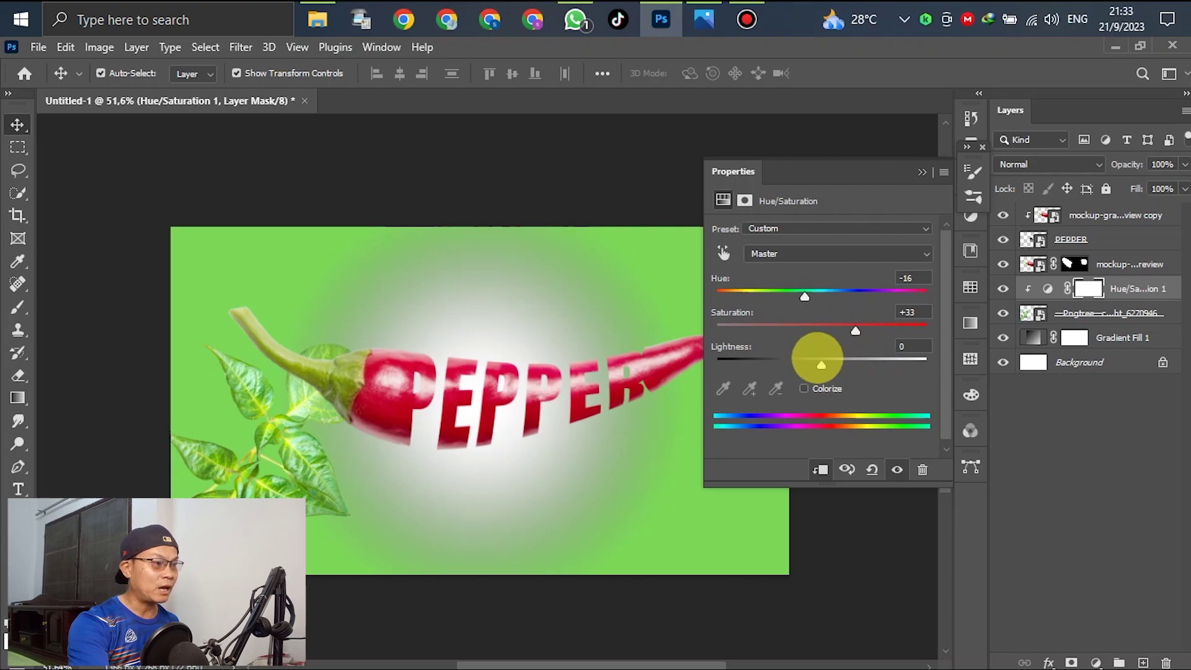
mouse_move(821, 365)
left_mouse_down()
mouse_move(771, 365)
mouse_move(869, 366)
mouse_move(822, 365)
left_mouse_up()
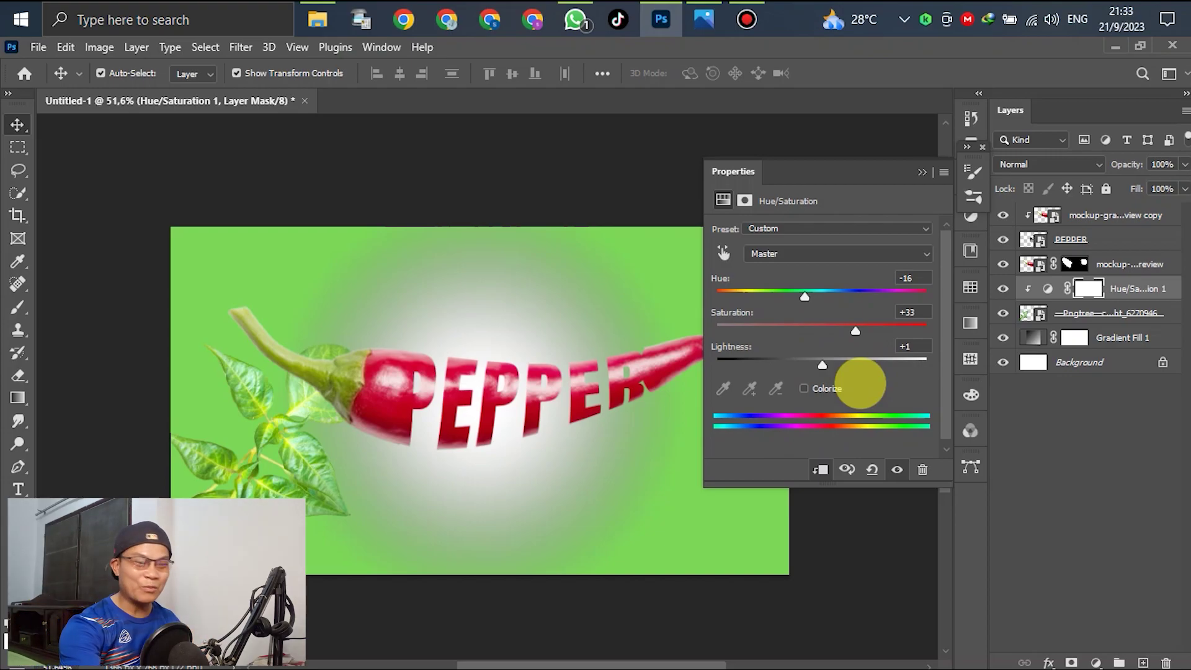
left_click(885, 552)
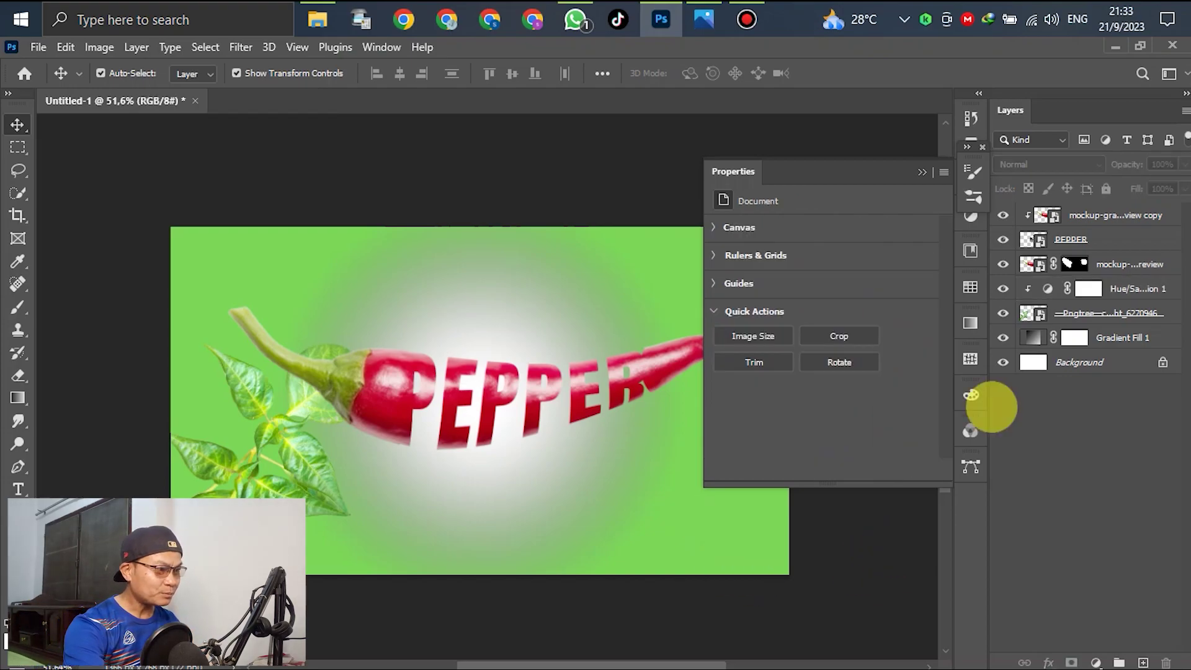
right_click(958, 172)
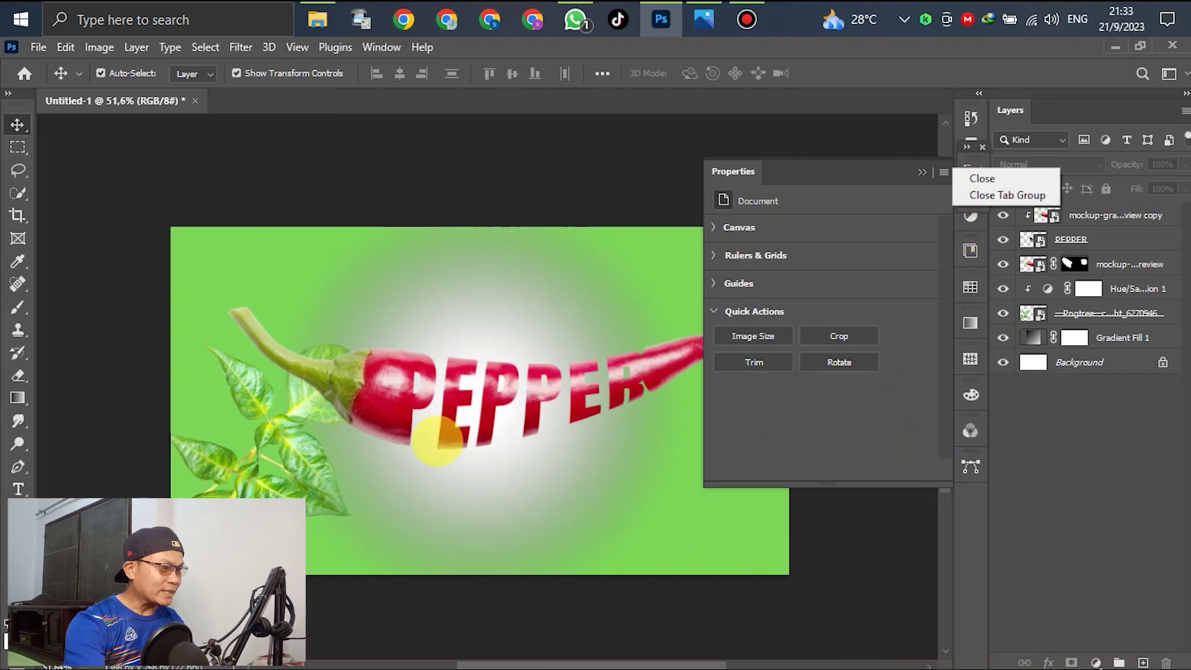
left_click(971, 193)
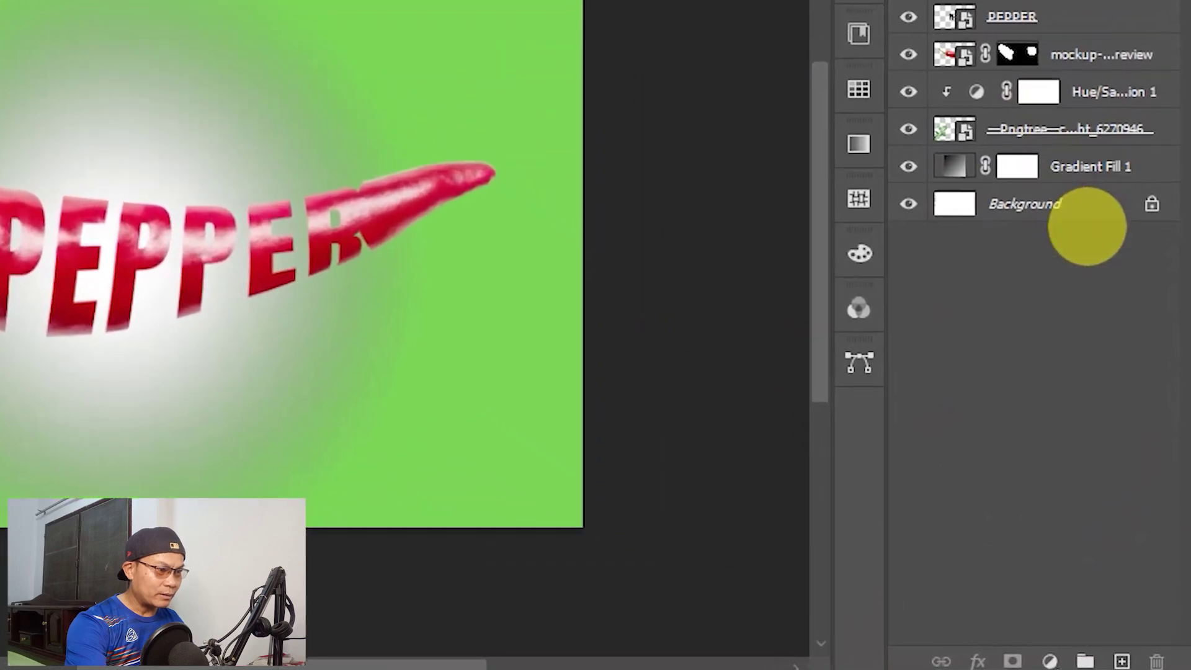
Add a new empty layer and place it at the top of the layer stack
scroll(1090, 553, "up", 1)
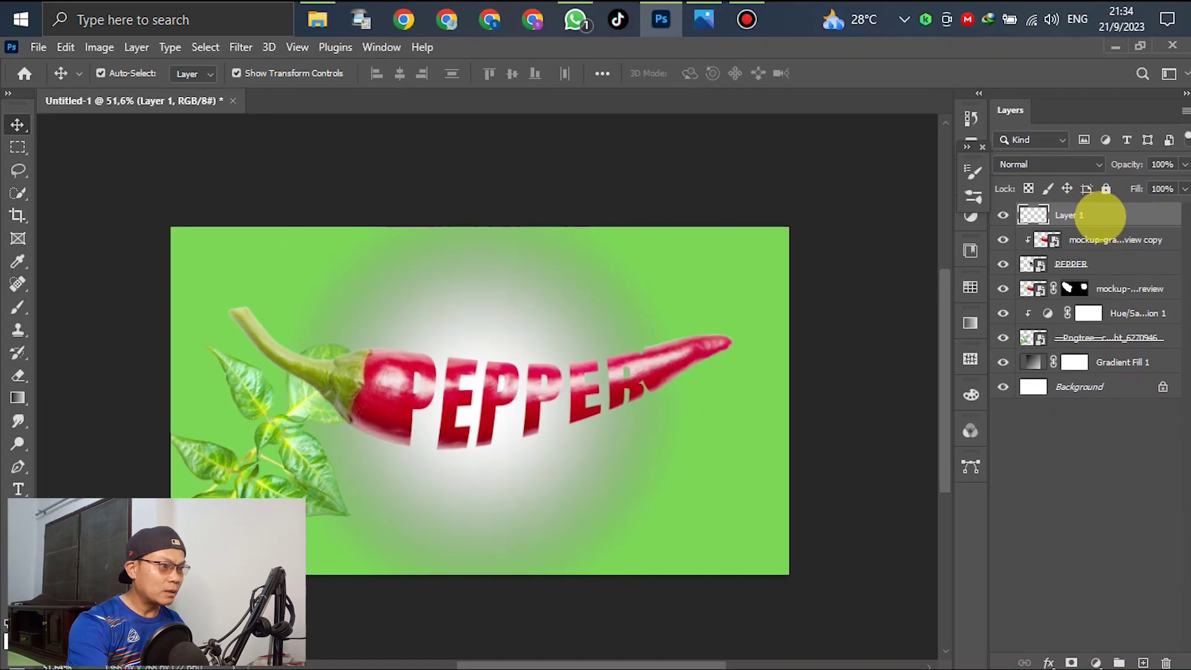
left_click_drag(1098, 216, 1098, 313)
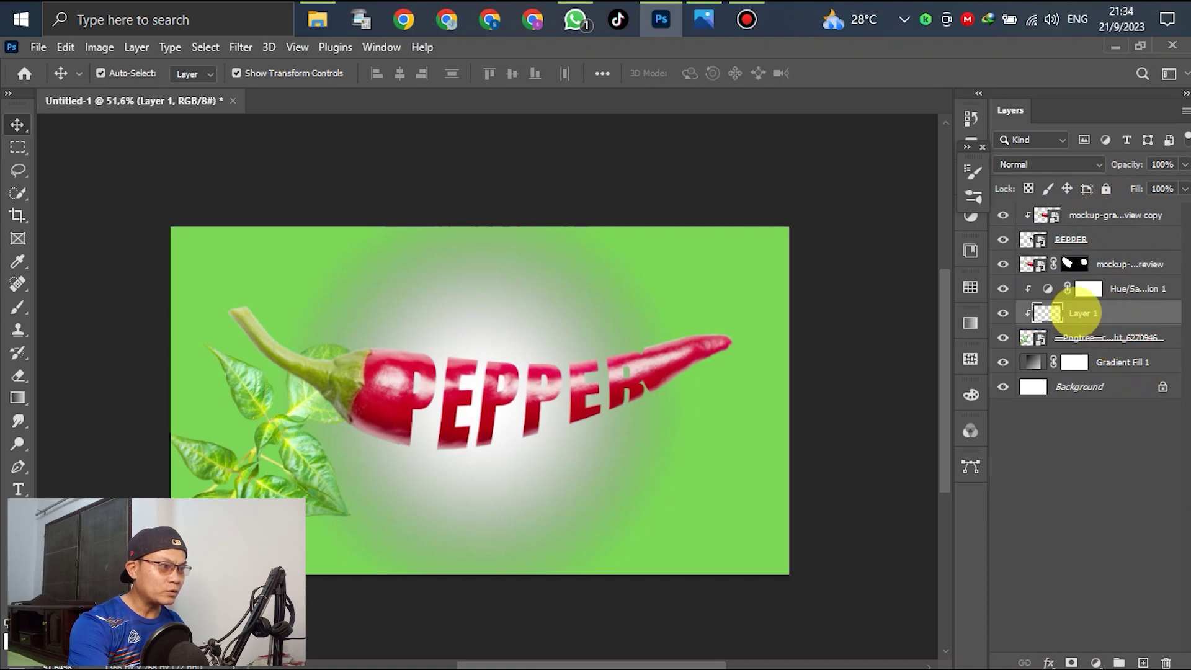
left_click(19, 307)
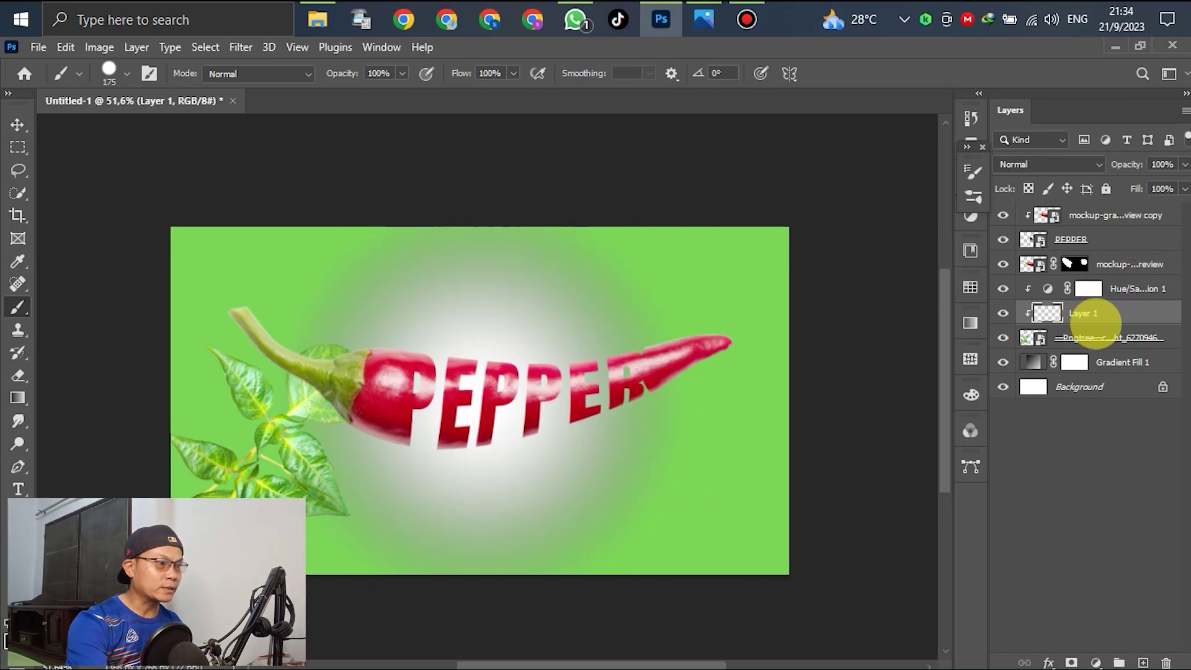
left_click_drag(1097, 321, 1101, 205)
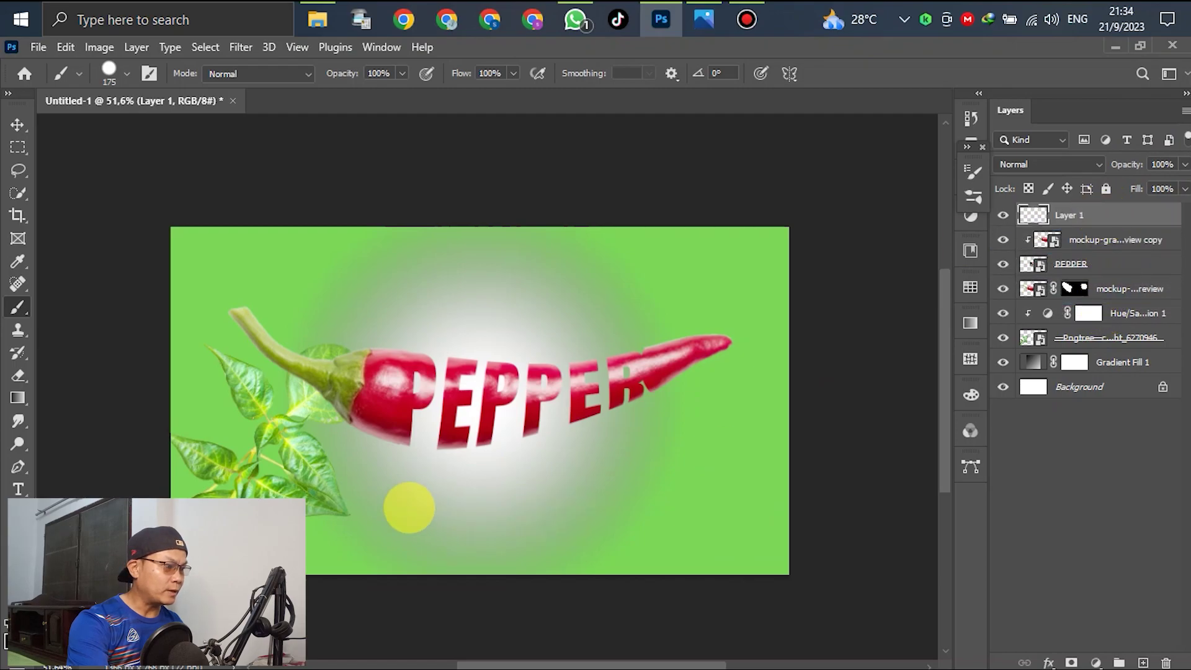
Switch the brush to a soft round tip with 0% hardness, undoing the test dabs made below the lettering
left_click(409, 508)
key("ctrl+z")
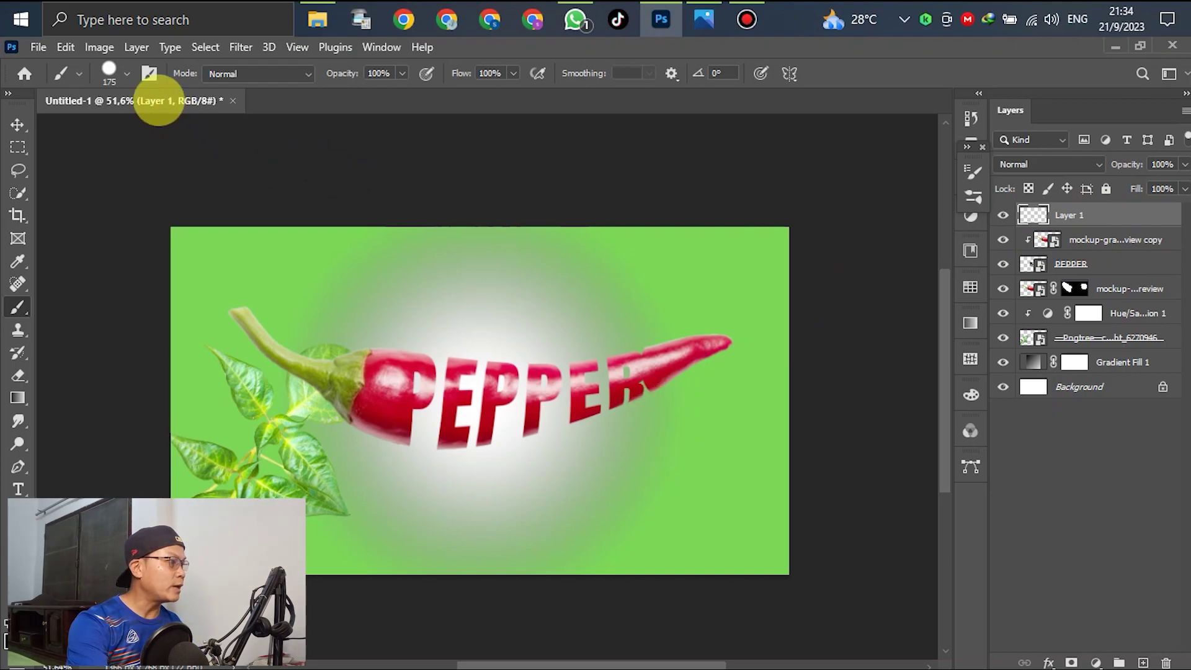
left_click(126, 74)
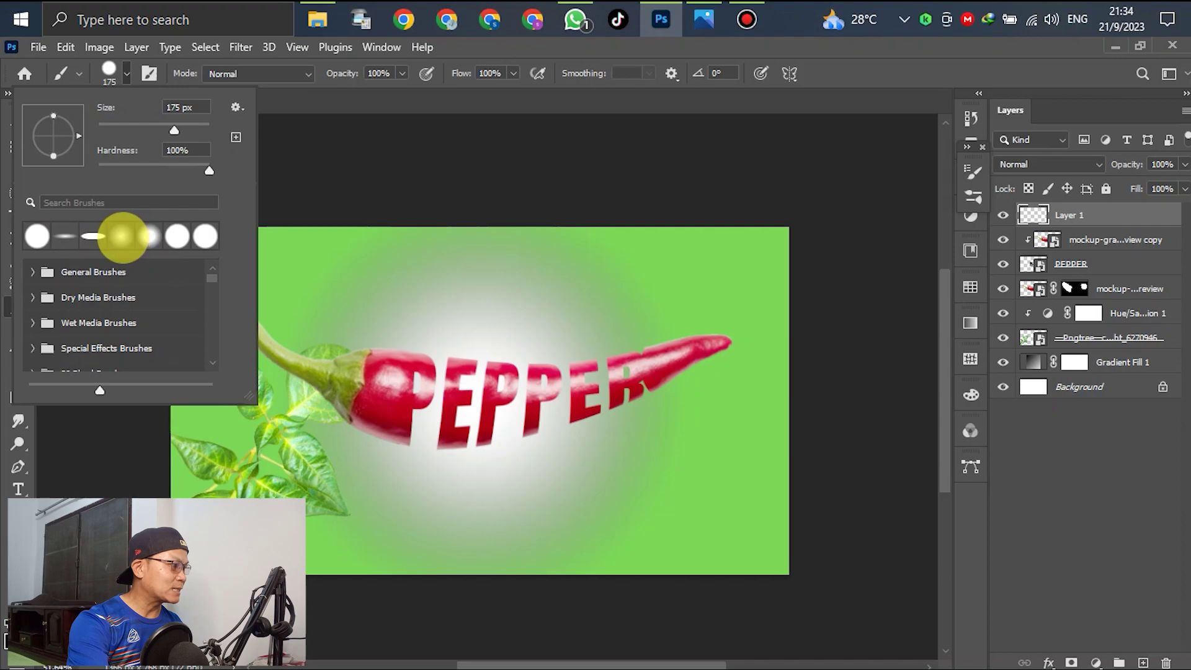
left_click(122, 236)
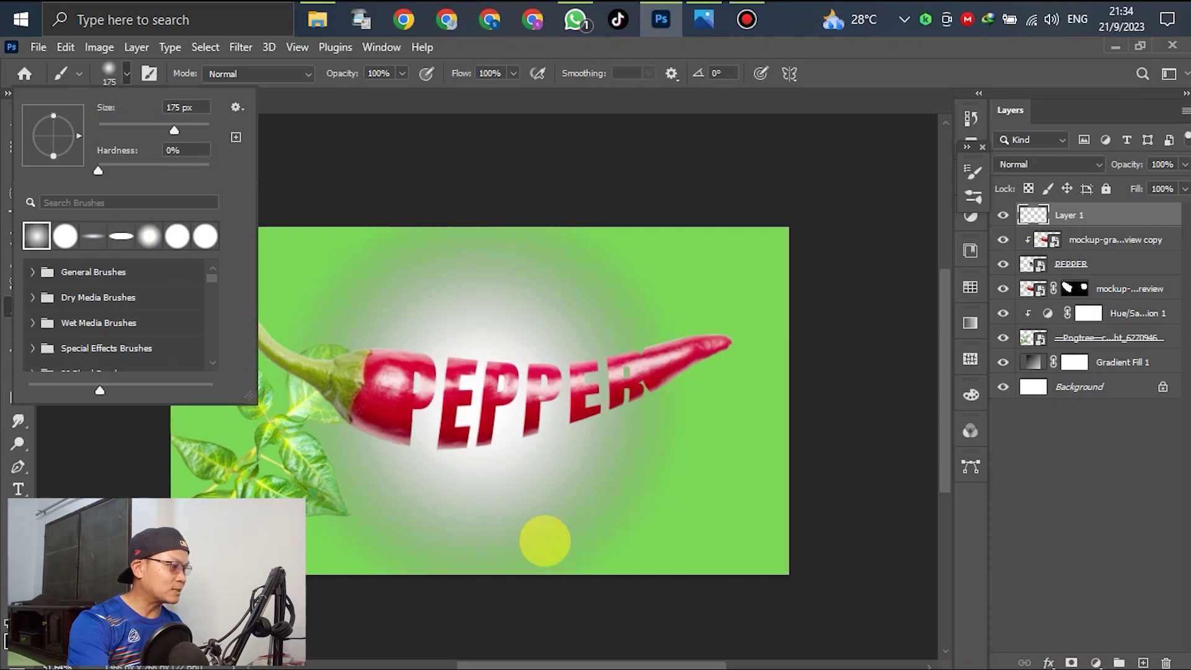
left_click(463, 490)
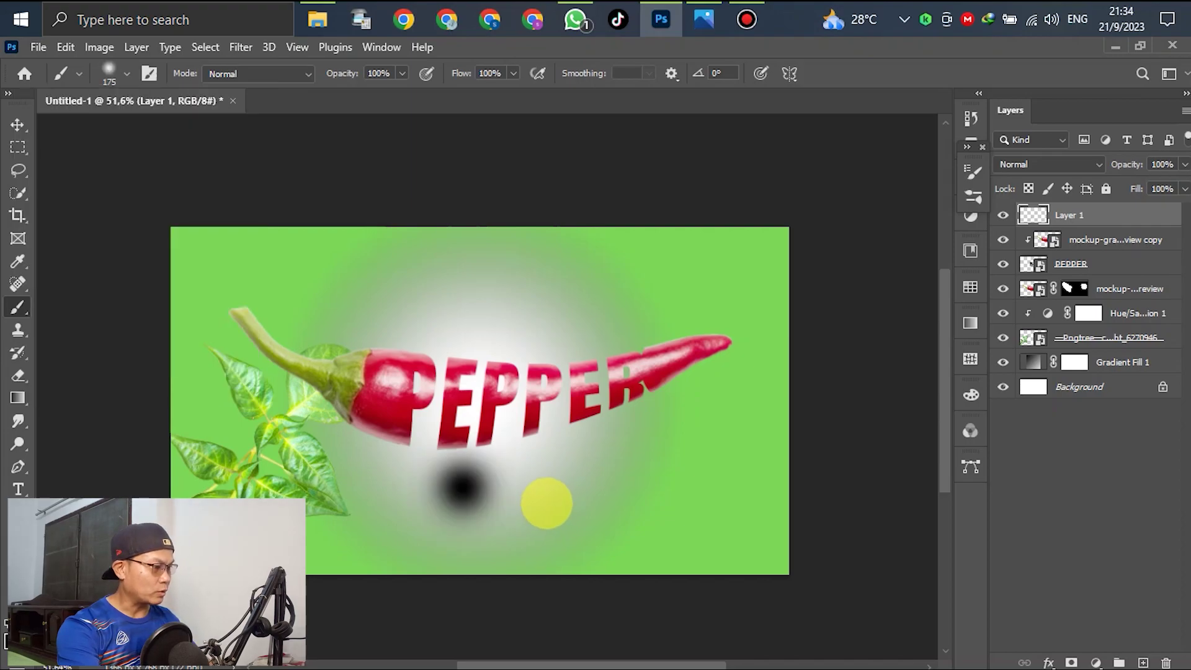
key("ctrl+z")
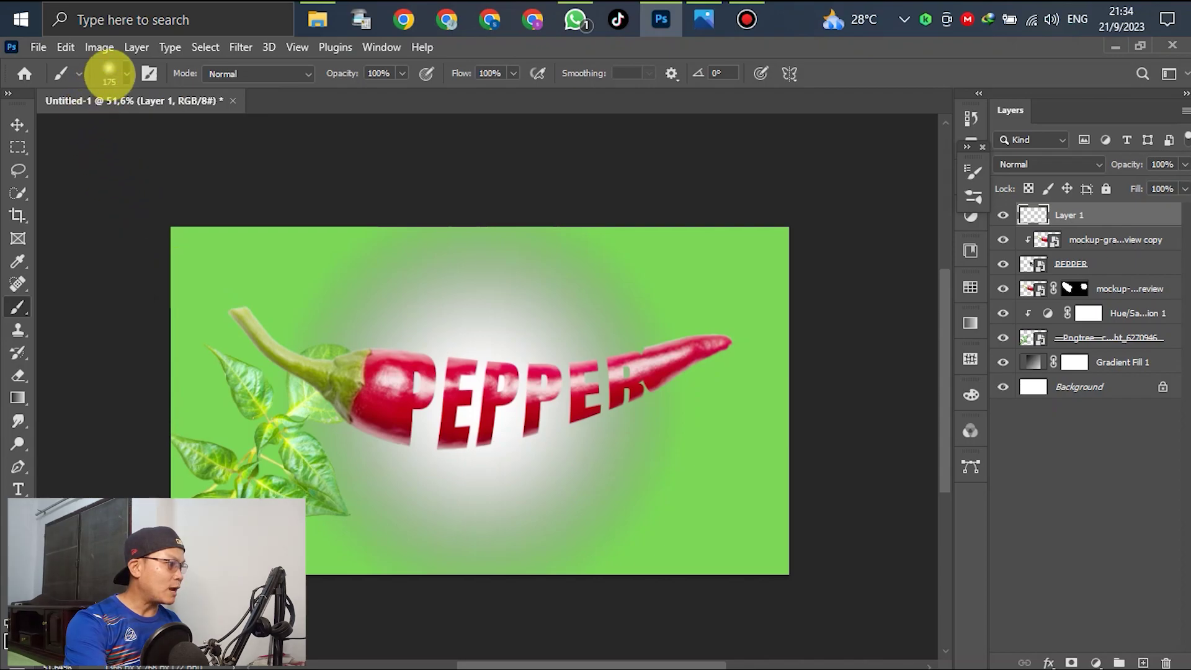
Reshape the soft brush tip into a flat horizontal ellipse with a -1° angle
left_click(109, 71)
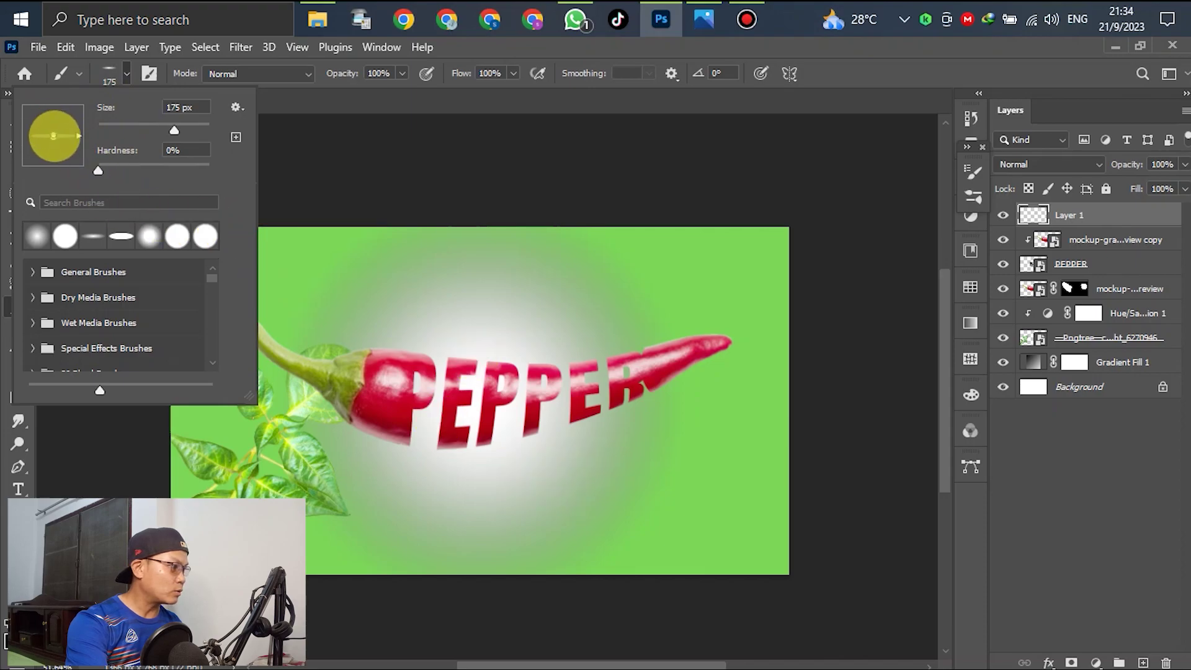
mouse_move(54, 132)
left_mouse_down()
mouse_move(87, 147)
mouse_move(66, 138)
left_mouse_up()
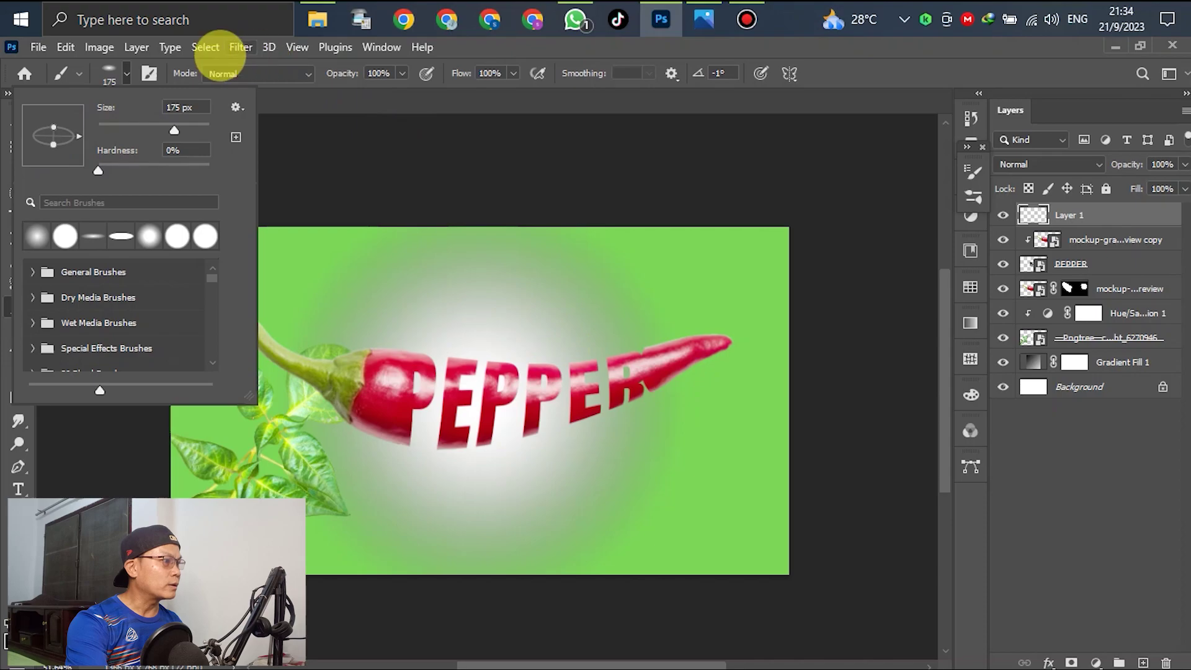
left_click(109, 72)
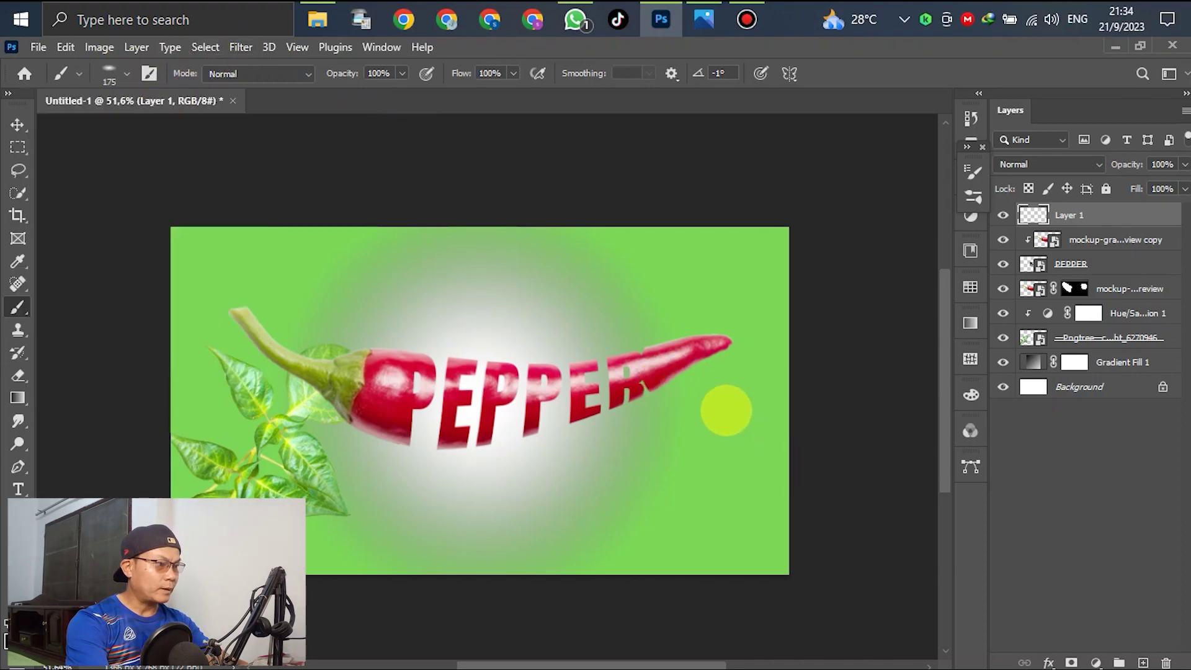
Enlarge the brush to 600 px and paint one soft black elliptical shadow below the PEPPER lettering on the empty layer
key("bracketright")
key("bracketright")
key("bracketright")
key("bracketright")
key("bracketright")
key("bracketright")
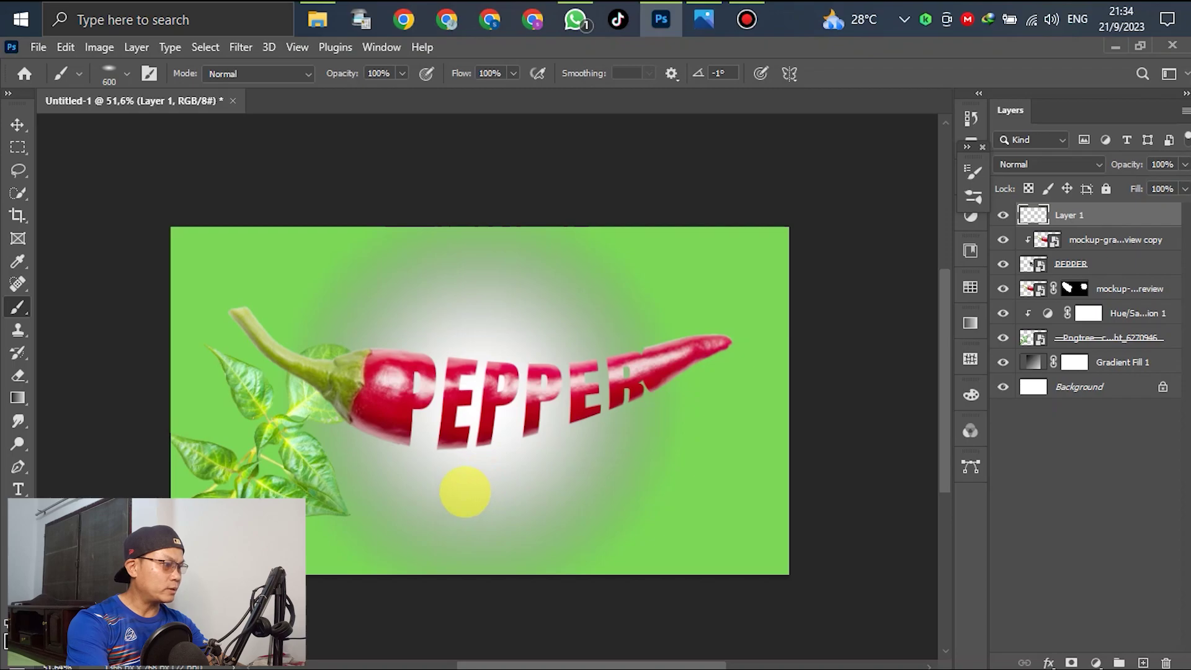
left_click(466, 492)
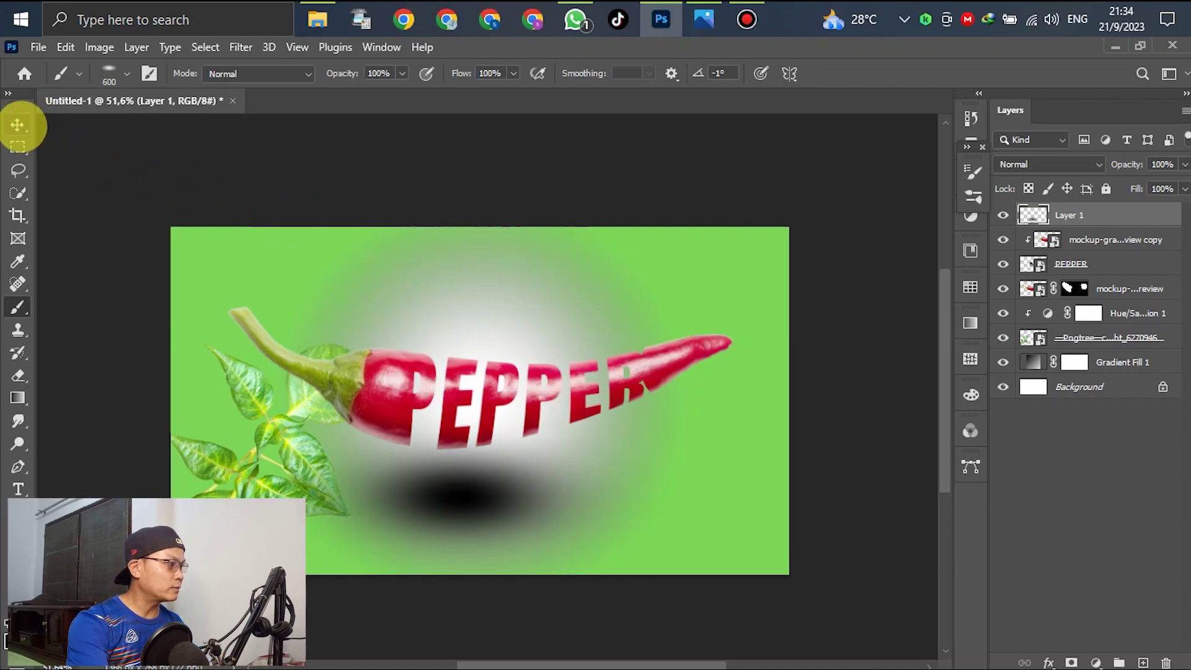
Squash the shadow to 31.51% height and 100.61% width, position it just below the chilli, and apply the transform
left_click(16, 125)
left_click_drag(459, 400, 456, 488)
left_click_drag(682, 487, 683, 488)
left_click_drag(444, 486, 438, 480)
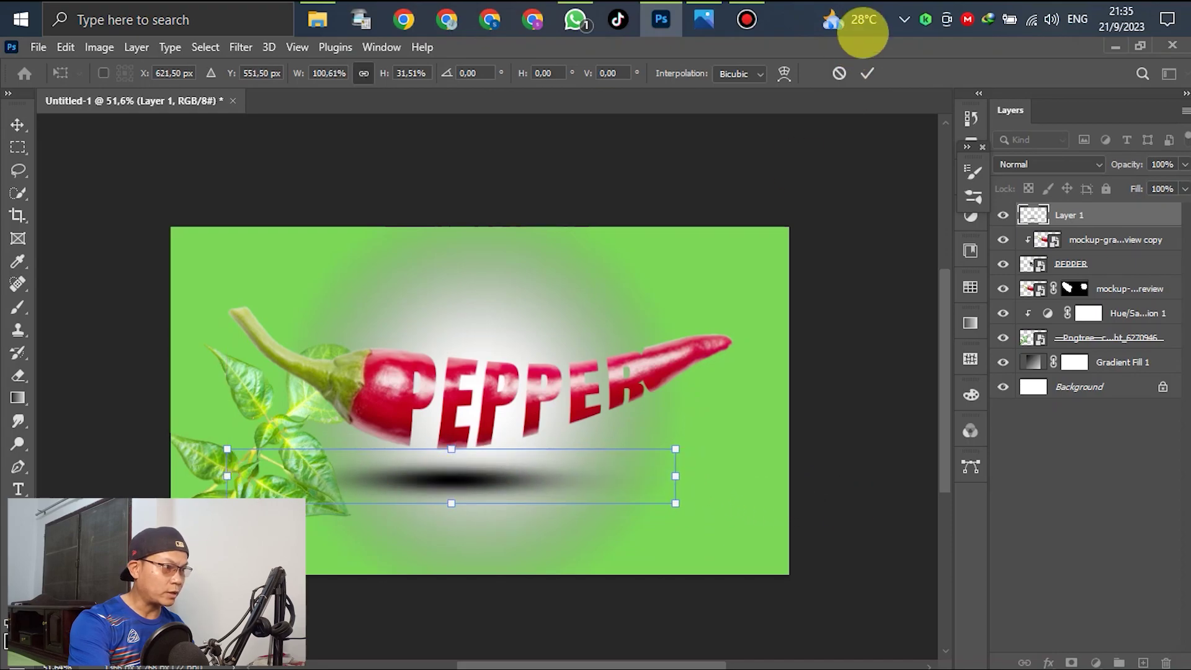
left_click(867, 74)
left_click(938, 332)
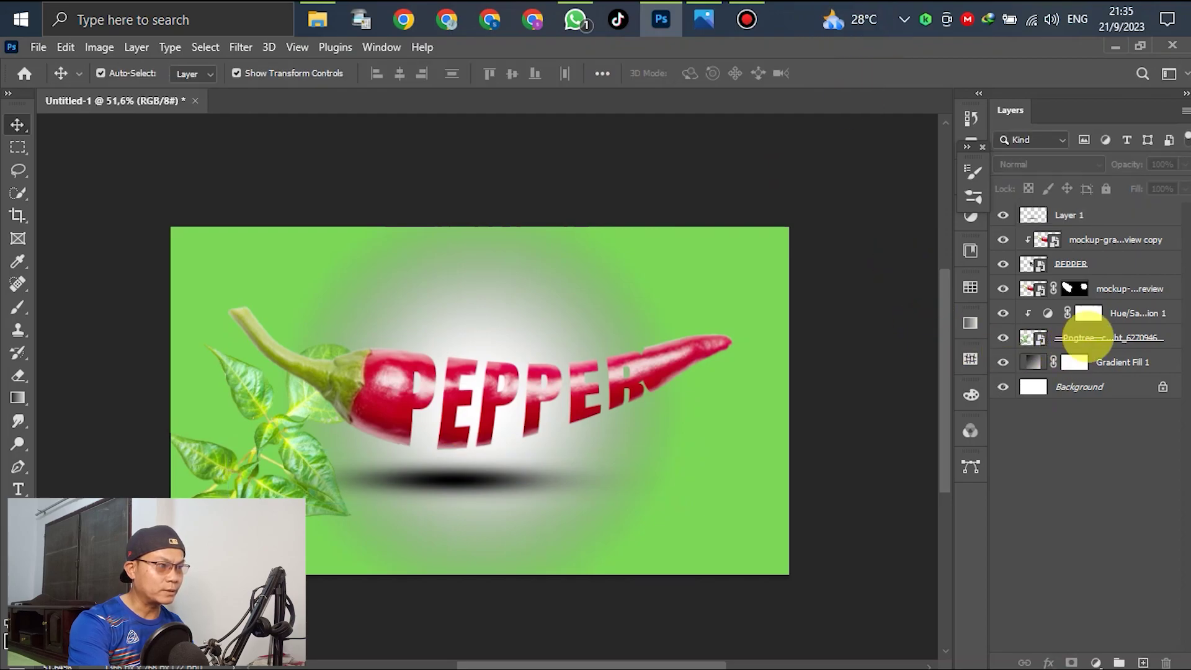
Move the shadow layer directly below the masked chilli layer, then scale it to 110.22% width and 84.17% height, centred on the canvas
left_click_drag(1093, 335, 1082, 289)
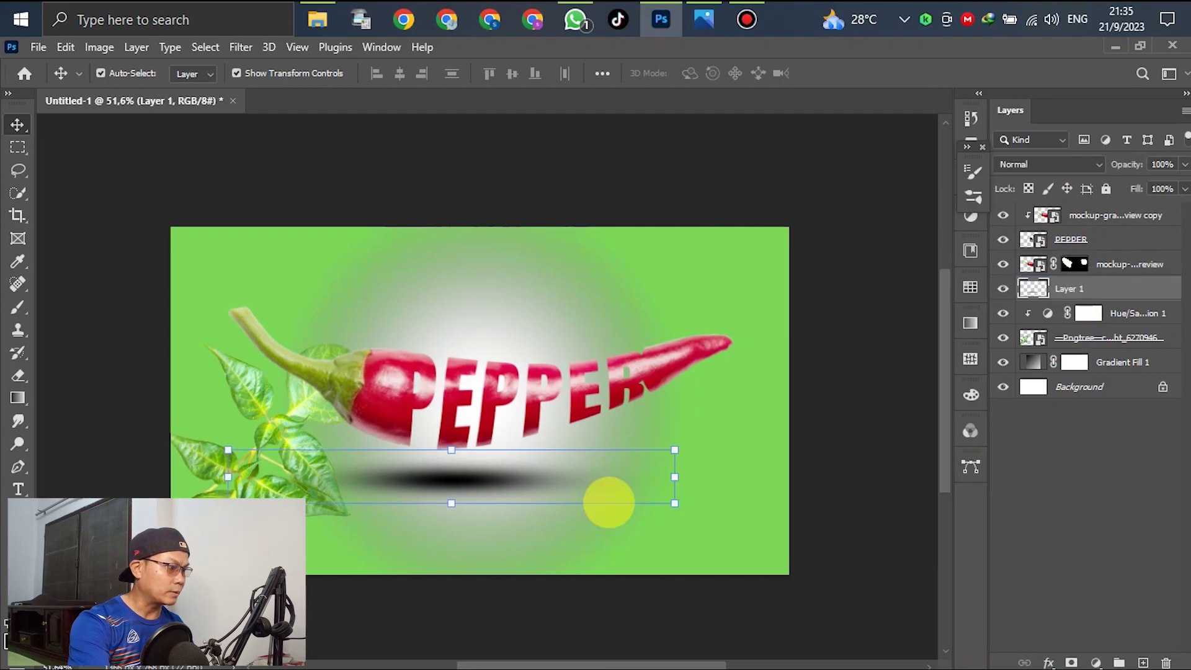
left_click(832, 460)
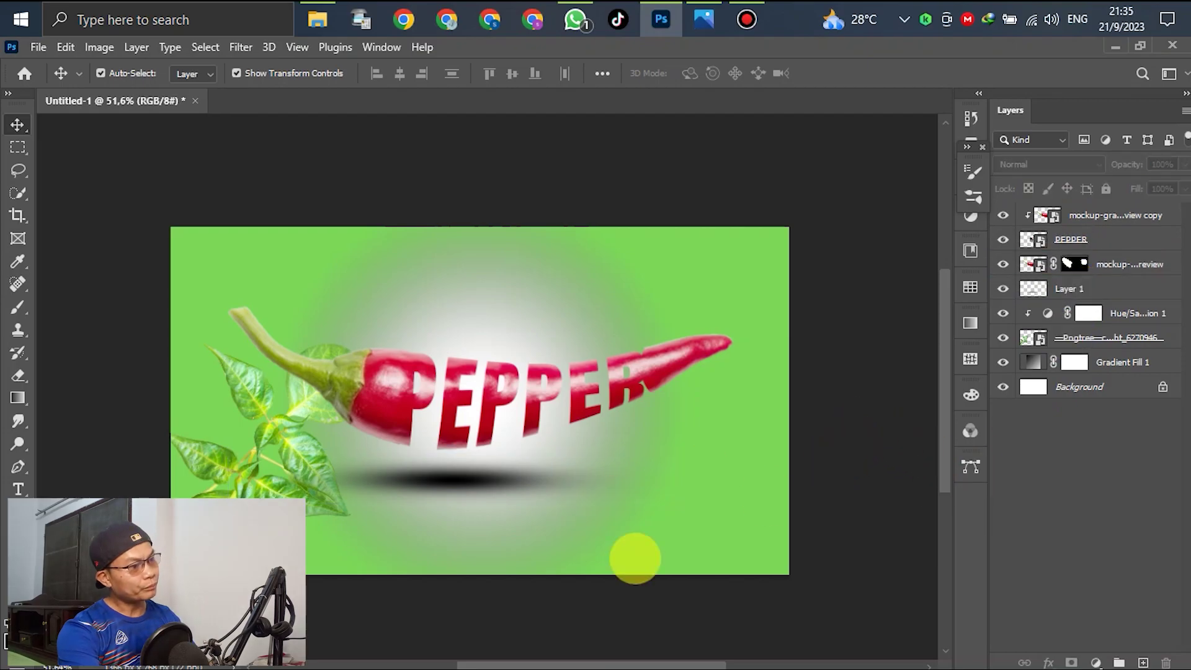
left_click(552, 483)
left_click_drag(678, 478, 721, 476)
left_click_drag(474, 503, 473, 465)
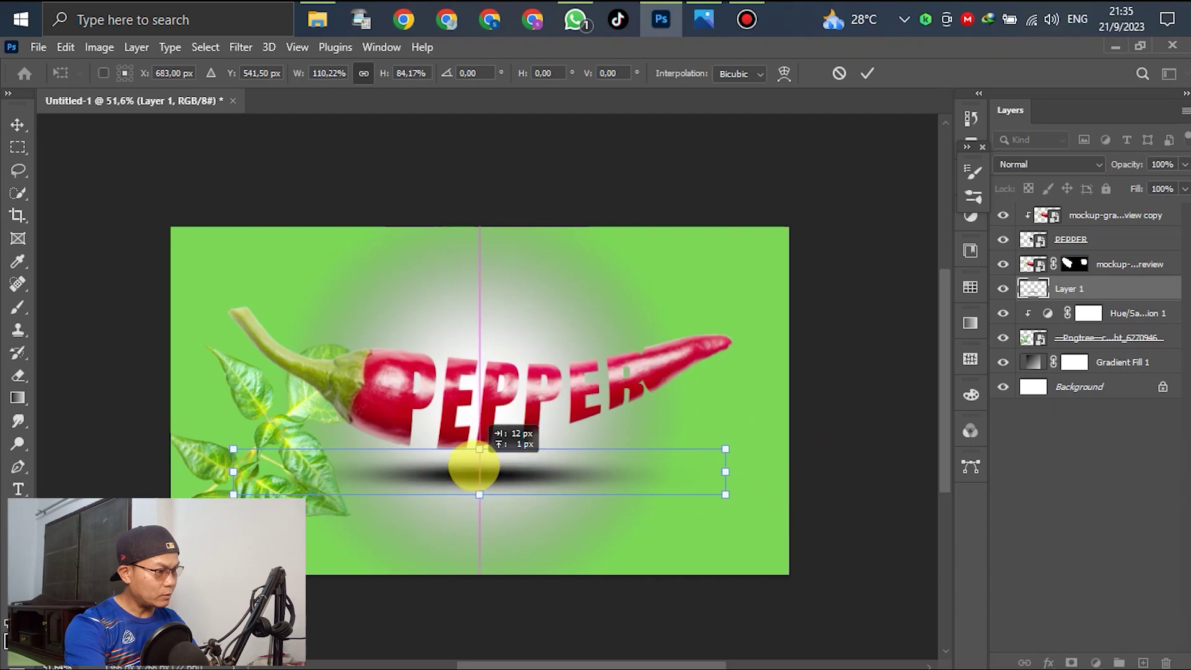
left_click(867, 73)
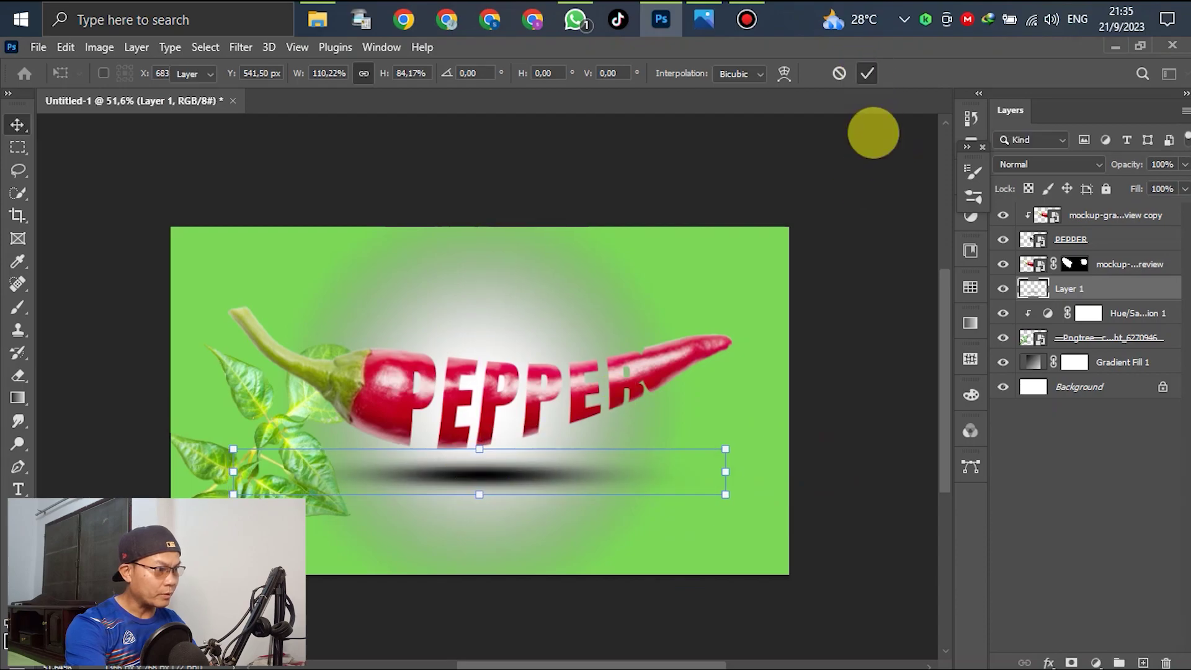
left_click(816, 292)
scroll(806, 372, "up", 1)
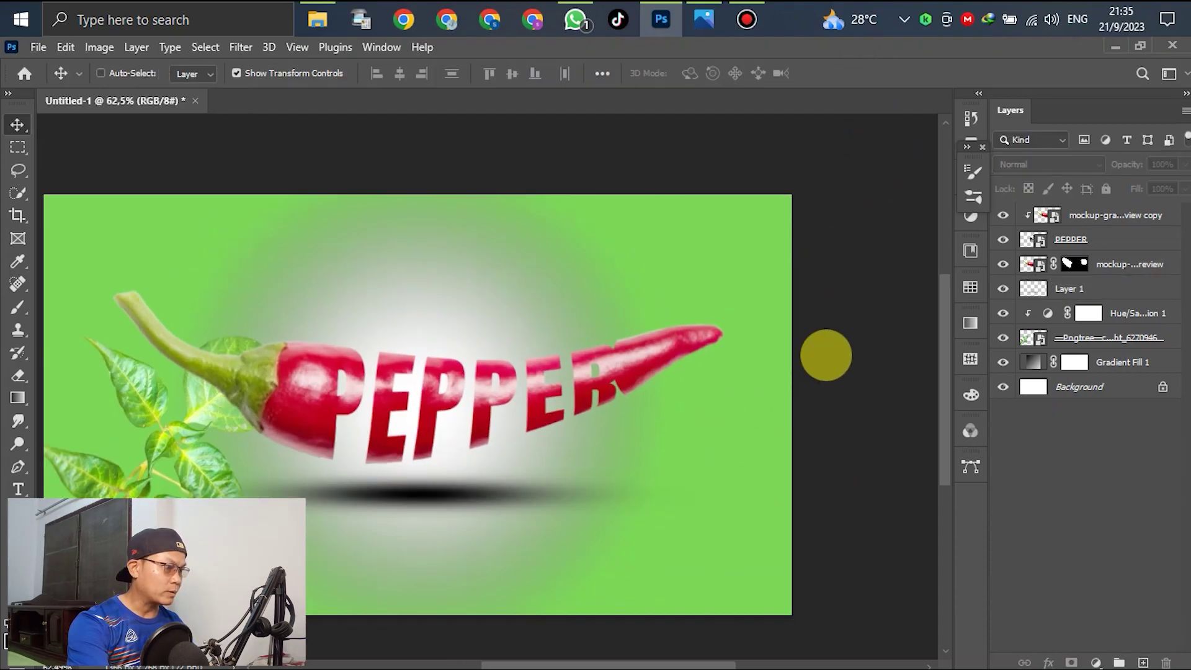
scroll(850, 343, "down", 1)
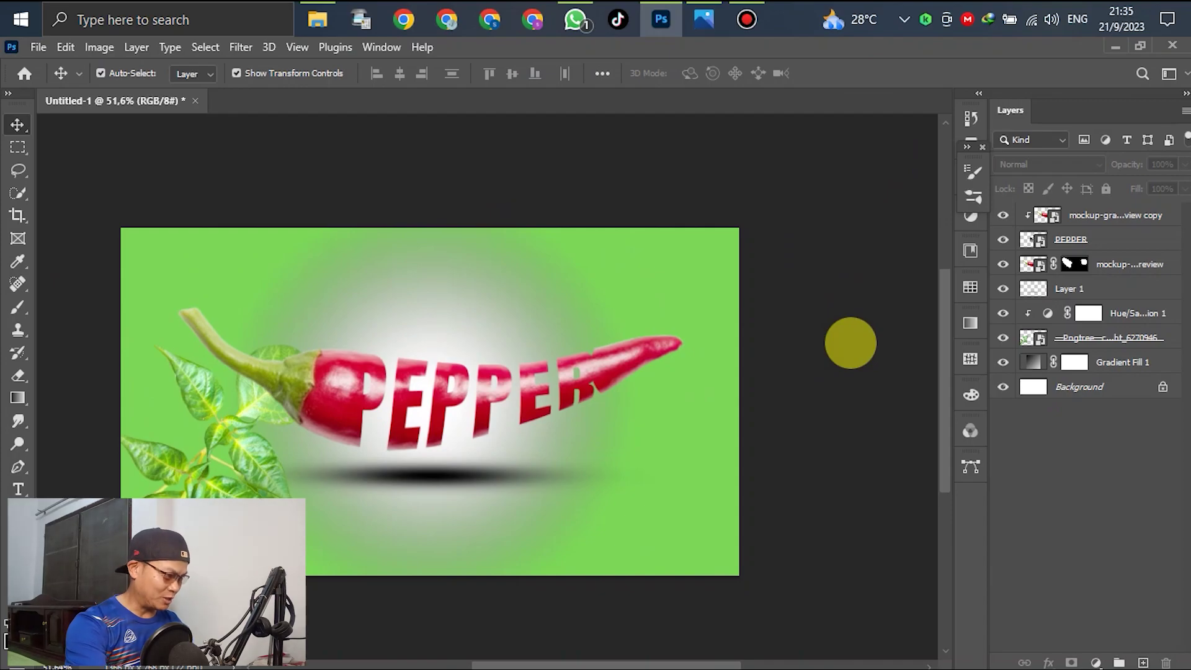
scroll(723, 394, "down", 1)
scroll(486, 459, "up", 1)
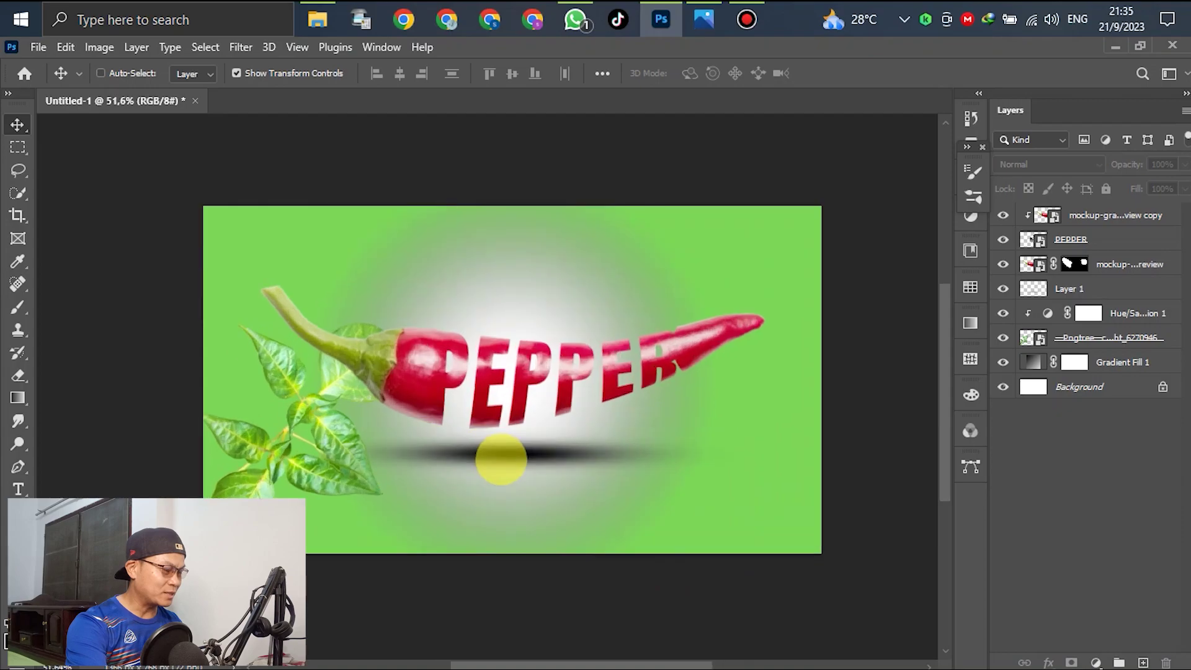
scroll(501, 459, "up", 1)
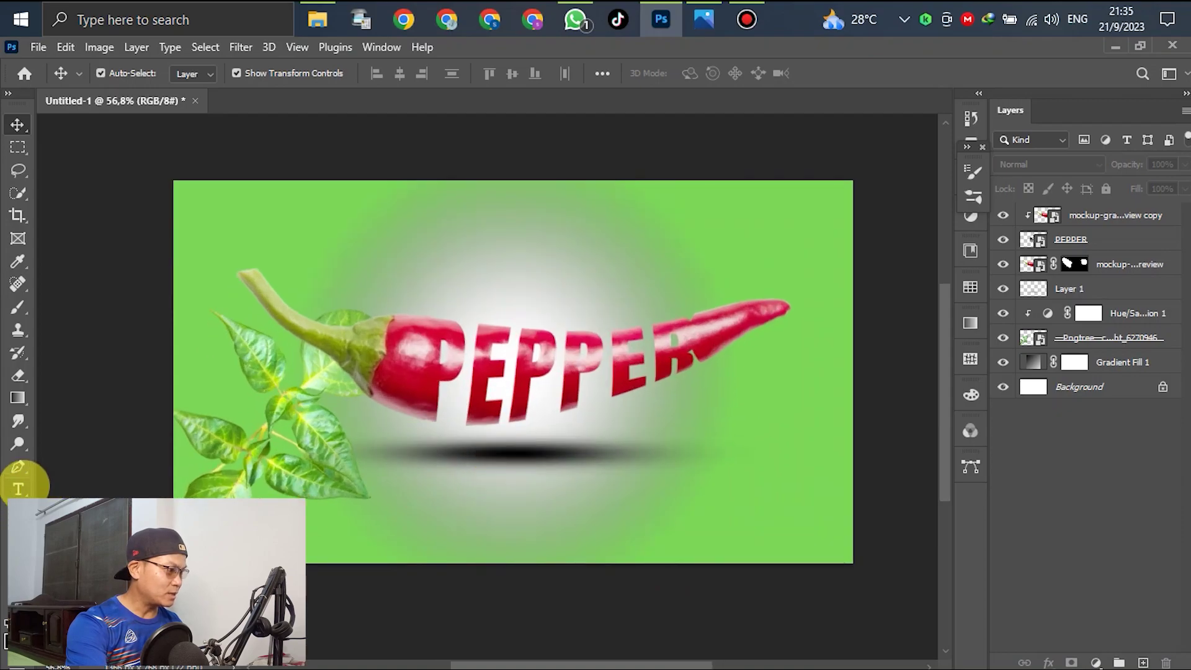
Add the designer's full name as black Anton Regular text, 20.61 pt, in the canvas's lower-right area below the shadow
left_click(18, 489)
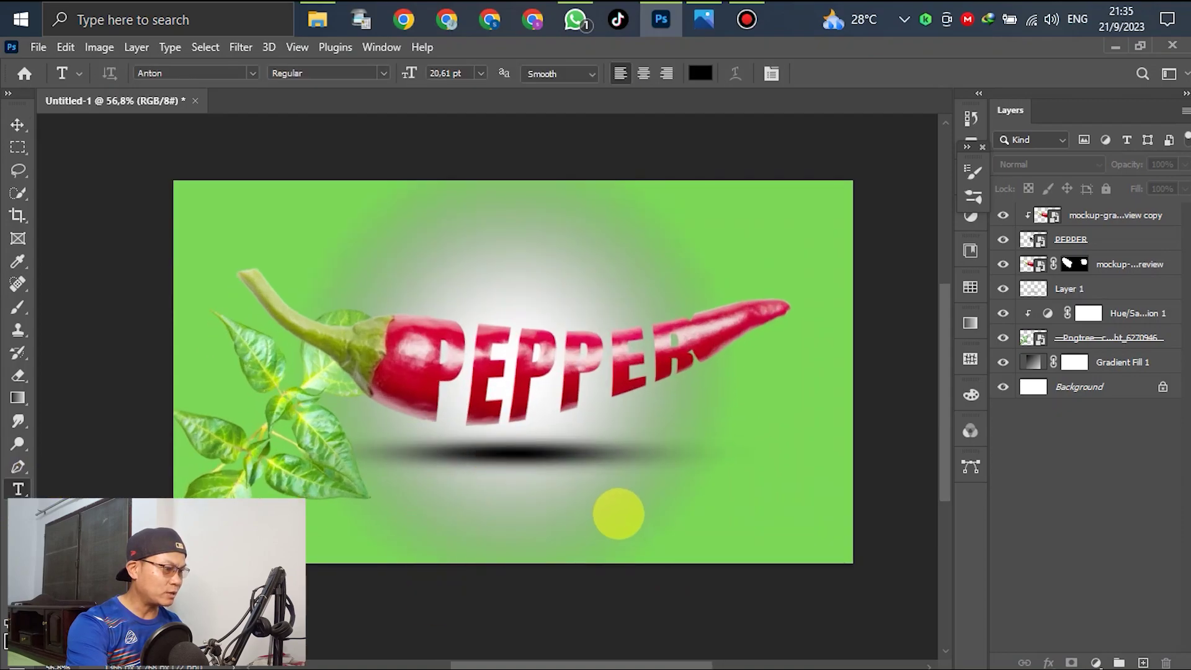
left_click(618, 514)
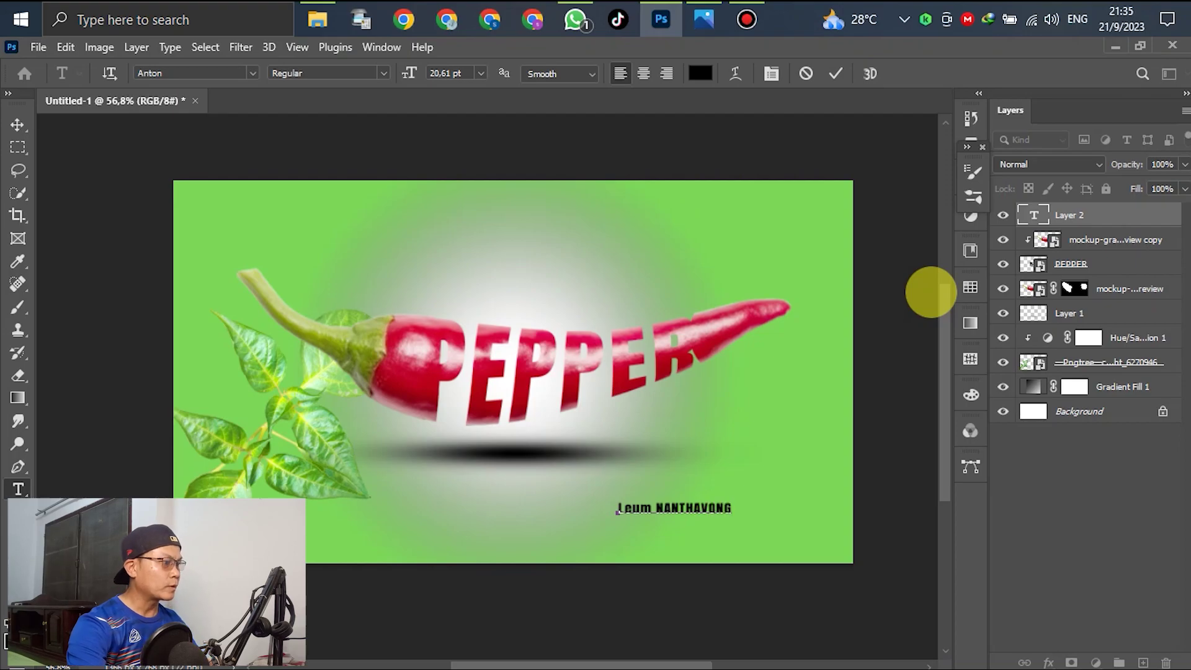
key("ctrl+a")
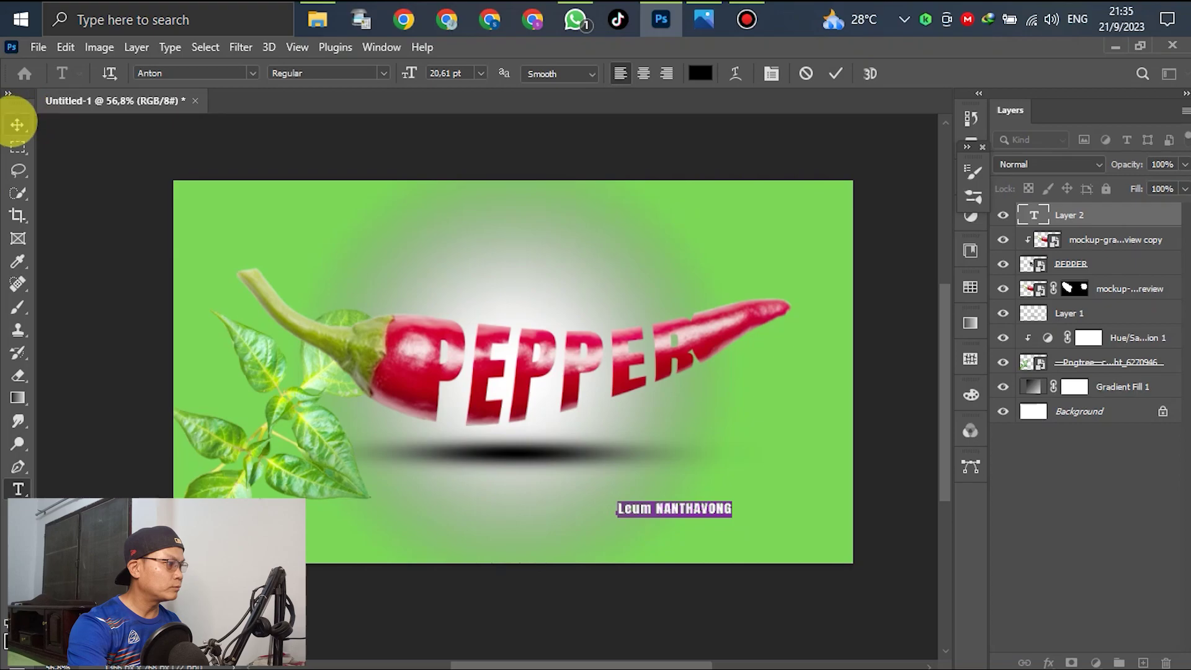
left_click(17, 124)
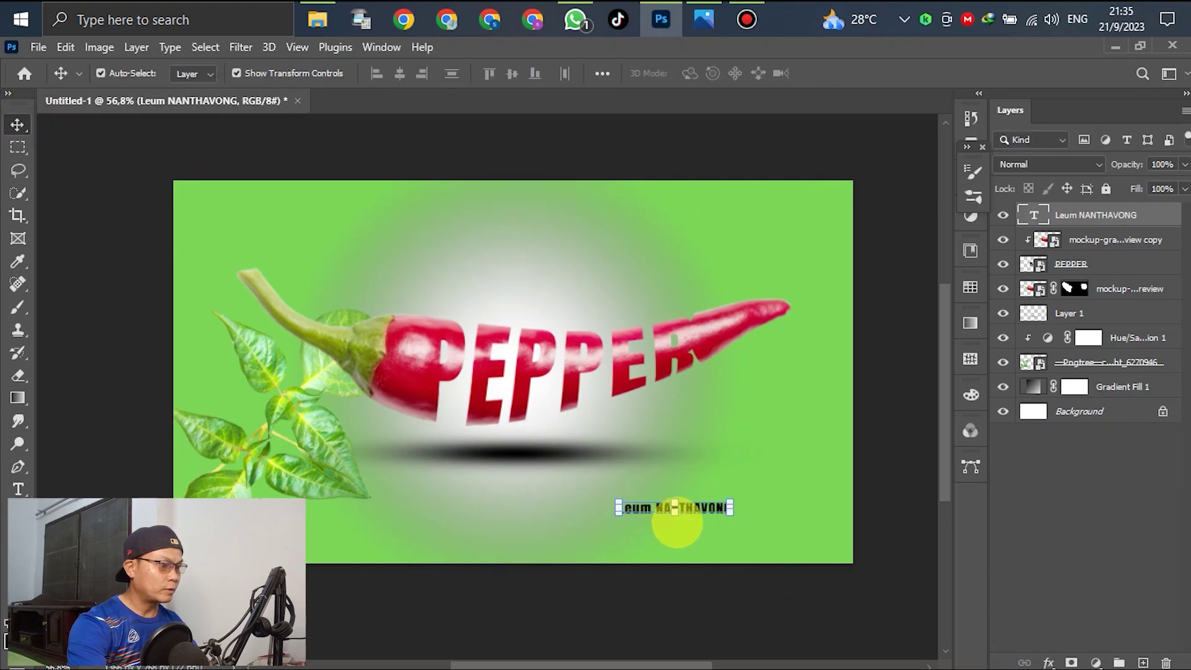
Scale the name text to 159.41% width and 303.76% height, nudge it slightly upward, and apply the transform
left_click_drag(675, 510, 798, 525)
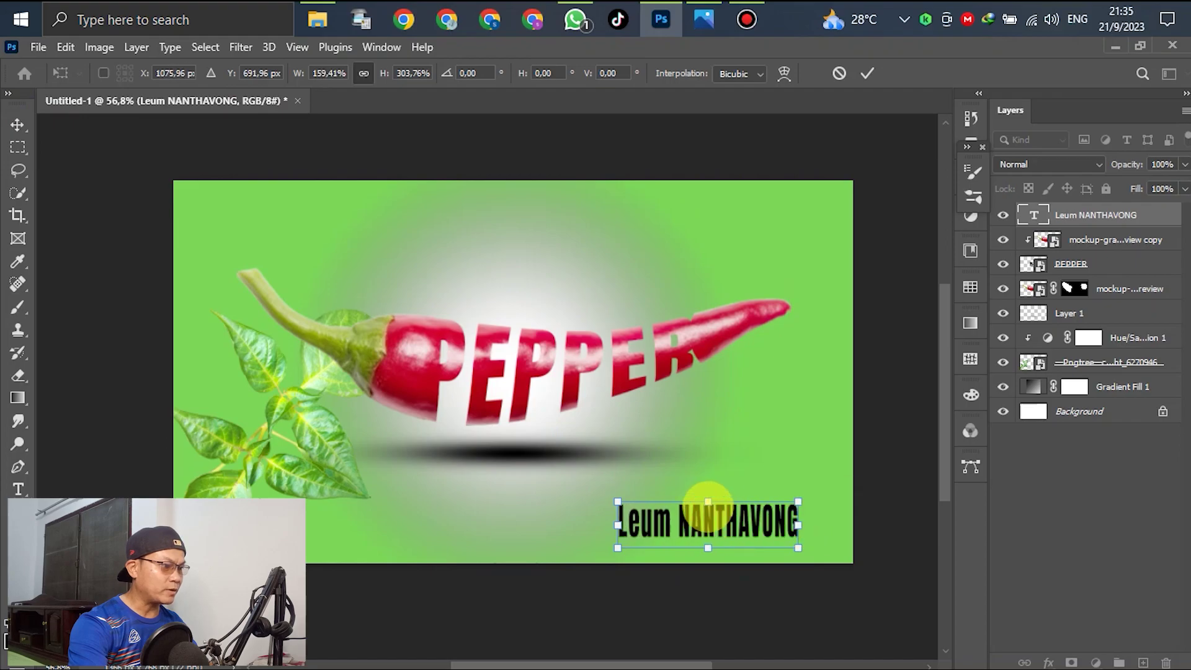
left_click_drag(722, 524, 722, 518)
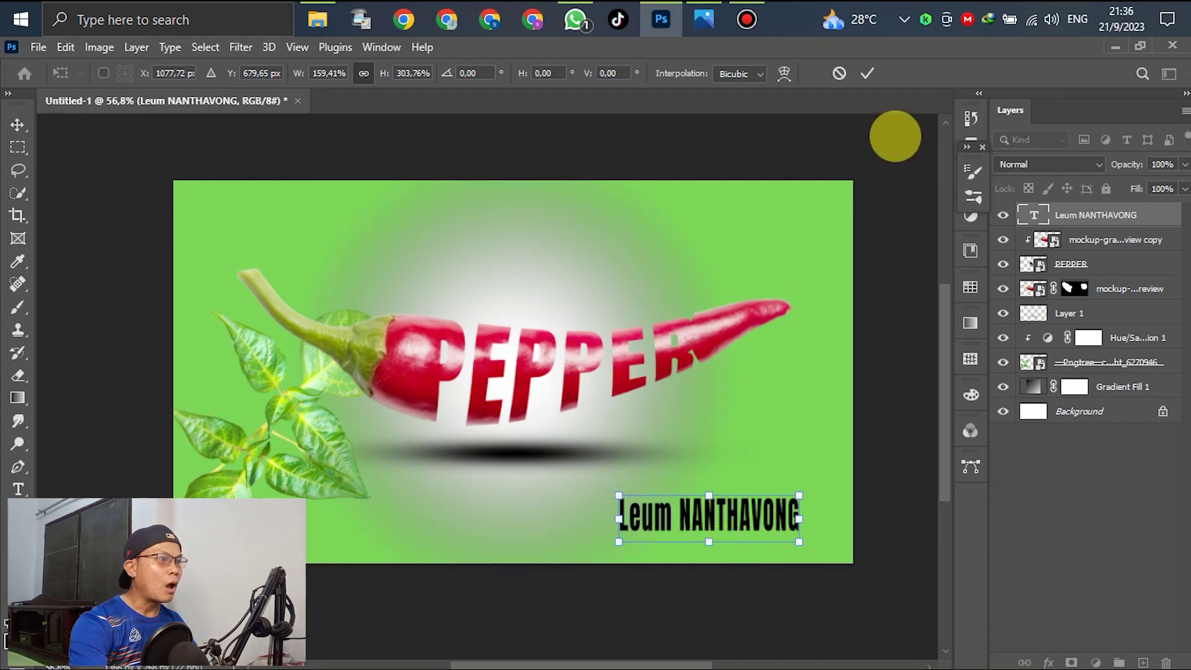
left_click(868, 74)
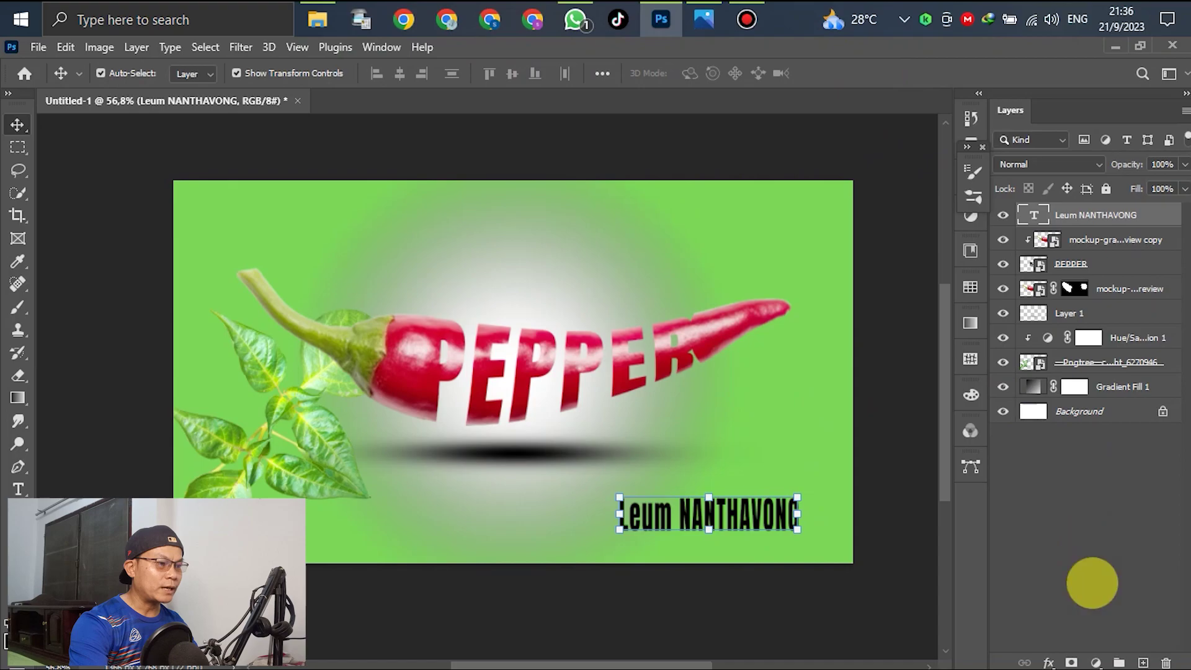
Give the name text a white Color Overlay and a black Drop Shadow at 100% opacity, 90° angle, 0 px distance and 49 px size
left_click(1048, 661)
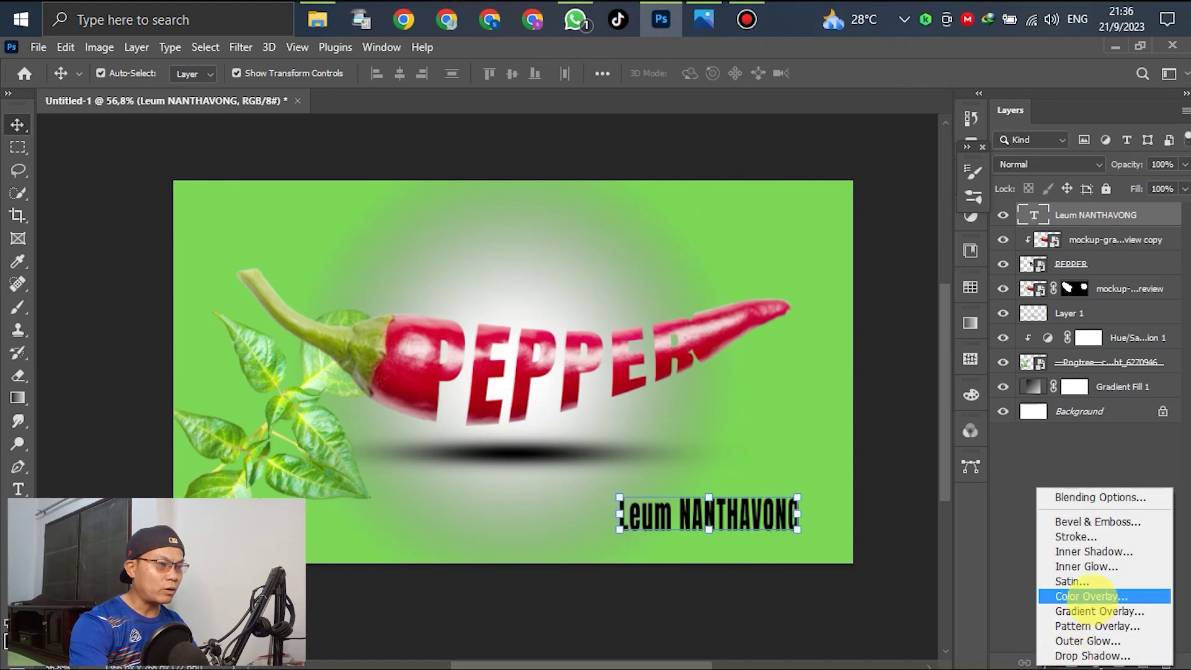
left_click(1091, 596)
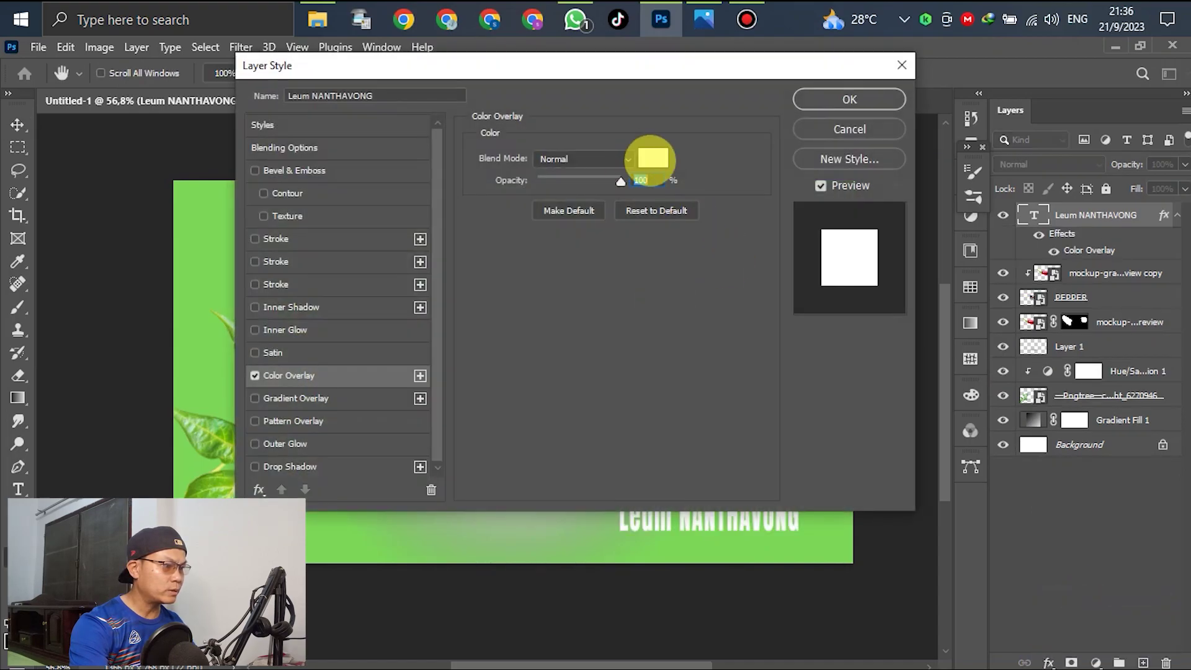
left_click(293, 466)
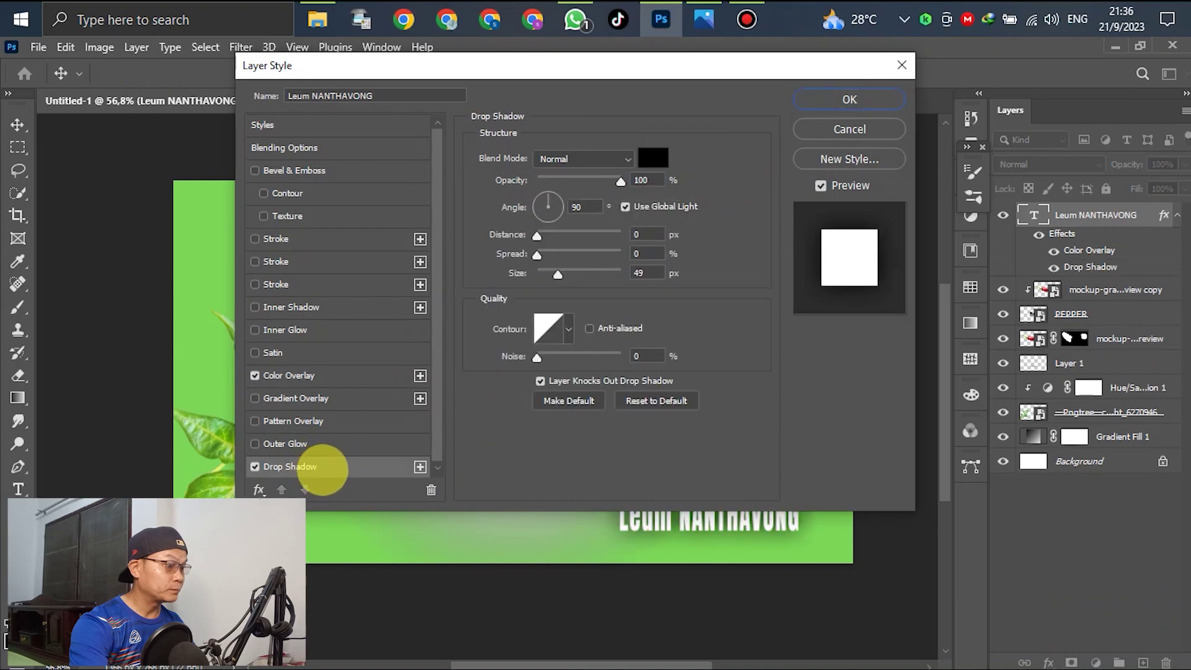
left_click(849, 99)
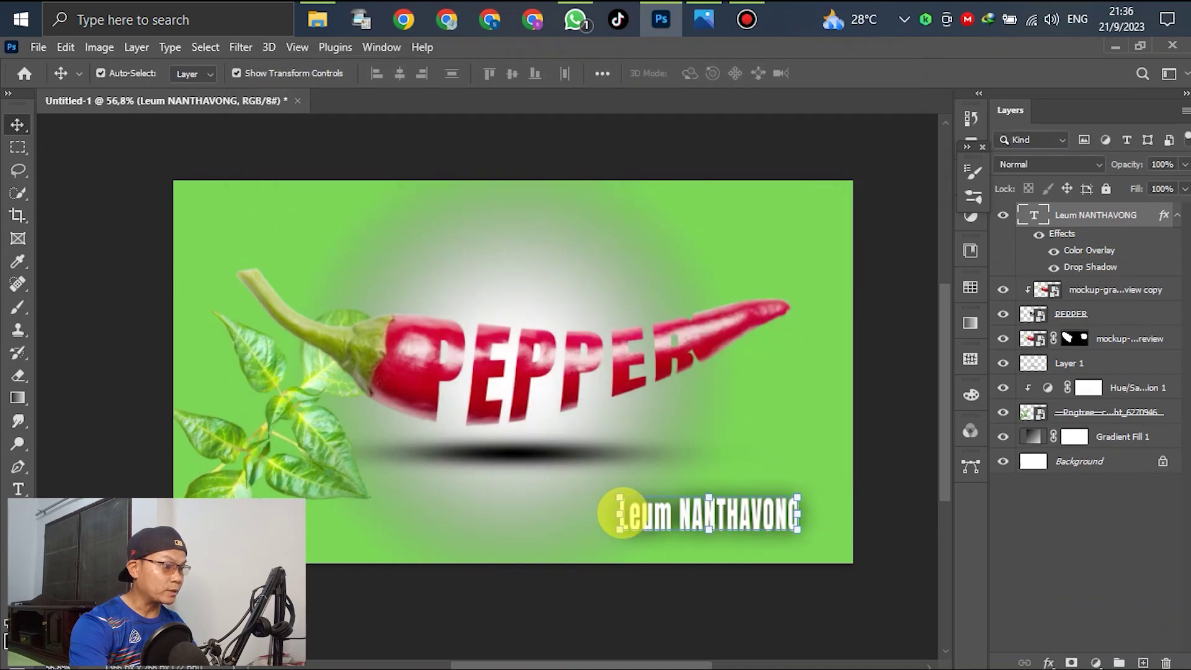
Free-transform the name text and extend its left edge slightly outward
key("ctrl+t")
left_click_drag(618, 518, 592, 515)
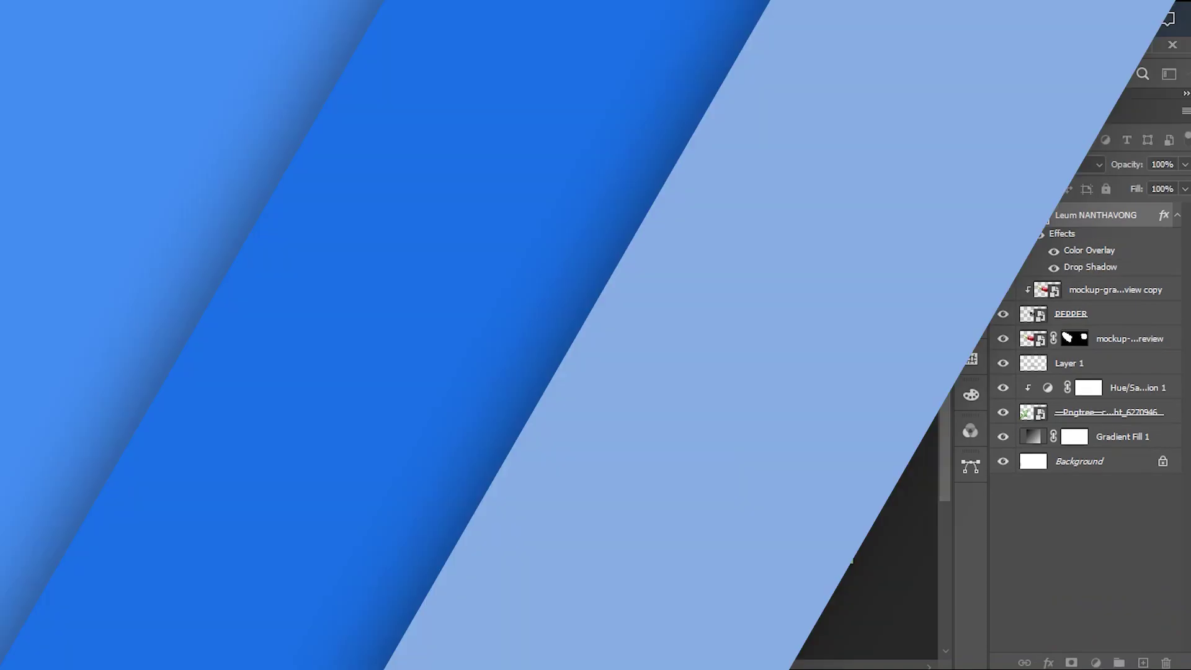